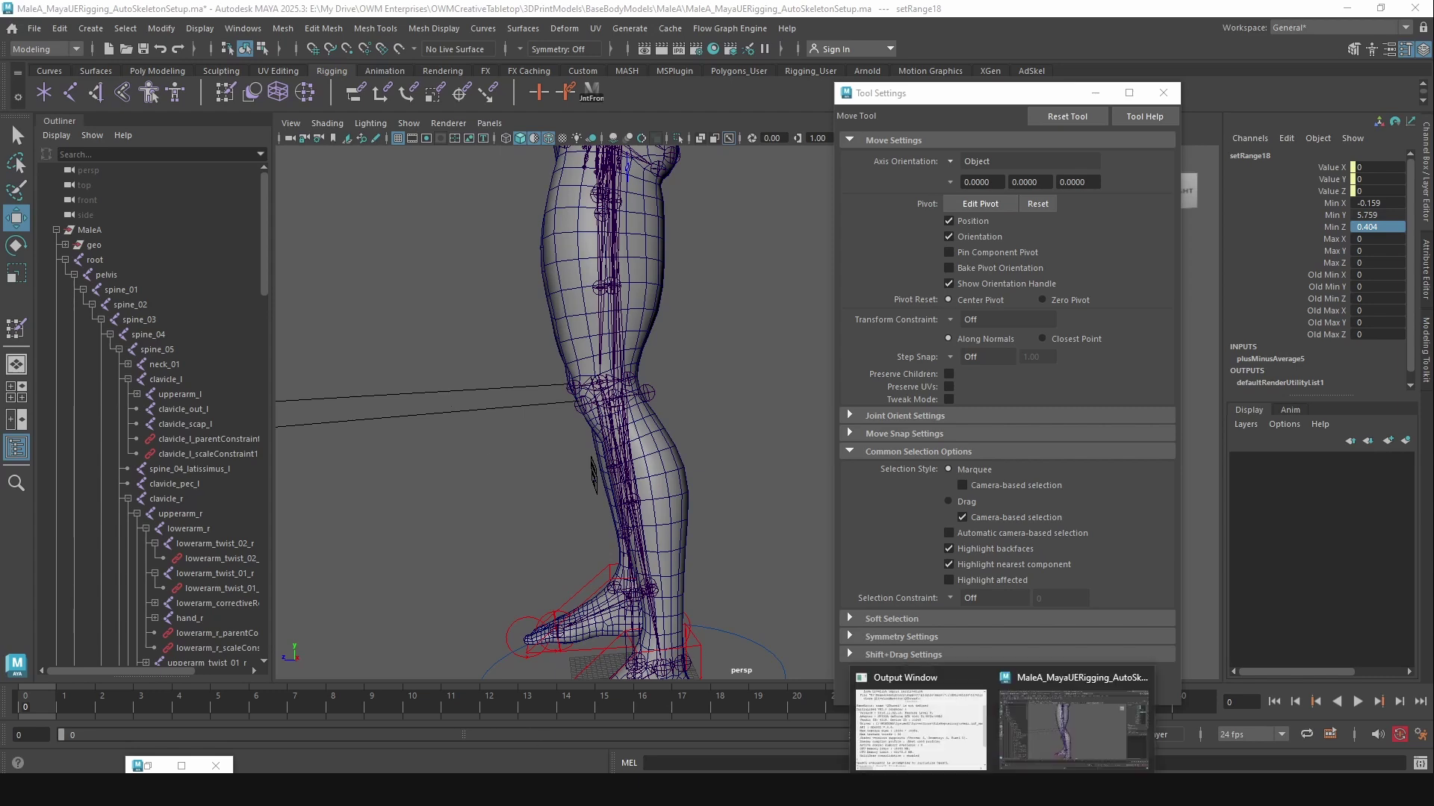
# Step: Switch to Unreal Engine and rotate the mannequin's upperarm_l_fk_ctrl to about 48° on its Y axis
pyautogui.moveTo(0, 142); pyautogui.dragTo(521, 2)
pyautogui.scroll(1, 743, 410)
pyautogui.scroll(-1, 819, 439)
pyautogui.keyDown('alt'); pyautogui.moveTo(819, 439); pyautogui.dragTo(732, 432); pyautogui.keyUp('alt')
pyautogui.click(627, 355)
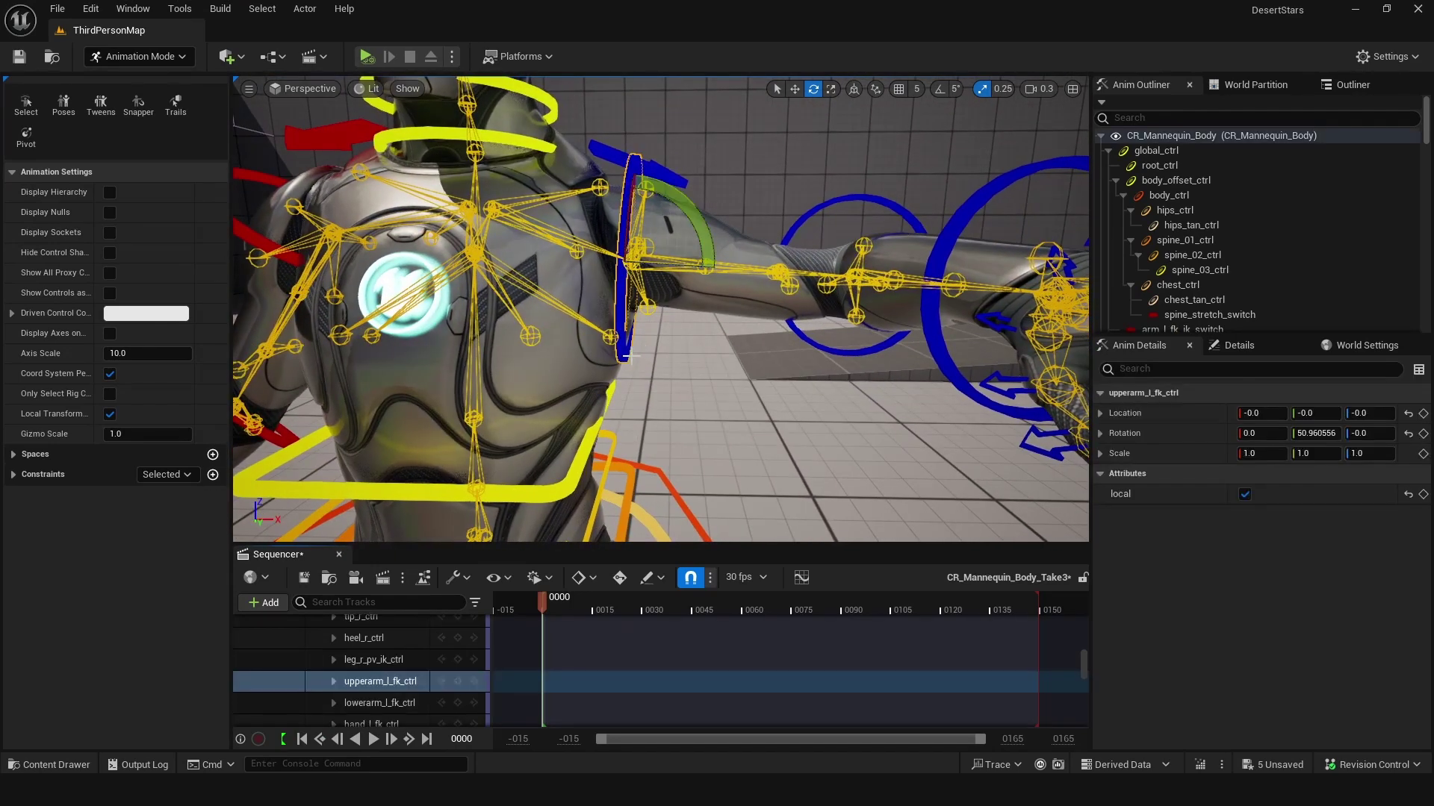
pyautogui.moveTo(686, 168); pyautogui.dragTo(693, 214)
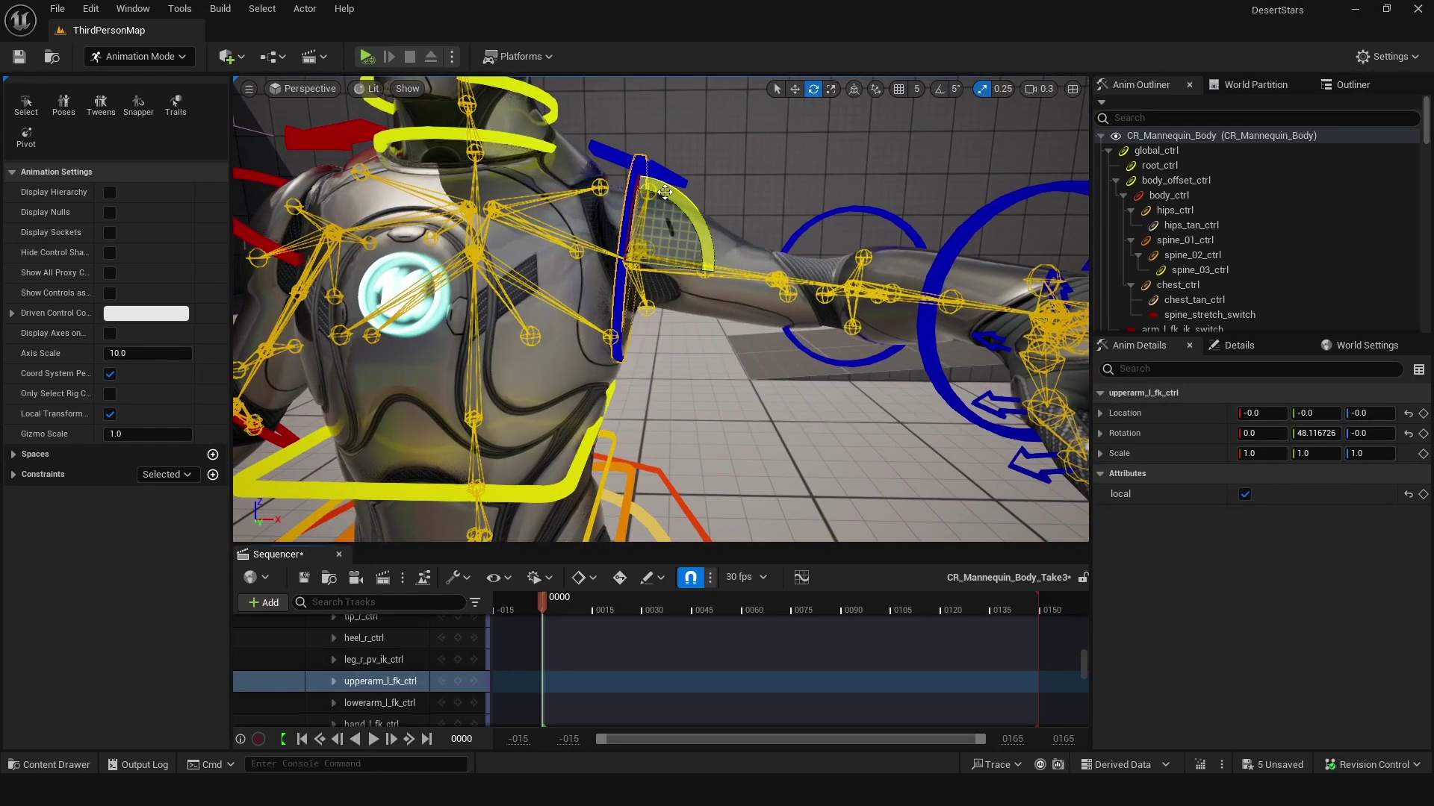
# Step: Bend the mannequin's left elbow by rotating lowerarm_l_fk_ctrl to about 45° on its Z axis
pyautogui.click(906, 219)
pyautogui.keyDown('alt'); pyautogui.moveTo(905, 220); pyautogui.dragTo(870, 255); pyautogui.keyUp('alt')
pyautogui.moveTo(799, 347); pyautogui.dragTo(845, 340)
pyautogui.moveTo(748, 370); pyautogui.dragTo(709, 348)
# Step: Switch back to Maya and examine the male character's left arm joints and mesh from shoulder to wrist
pyautogui.moveTo(1075, 790)
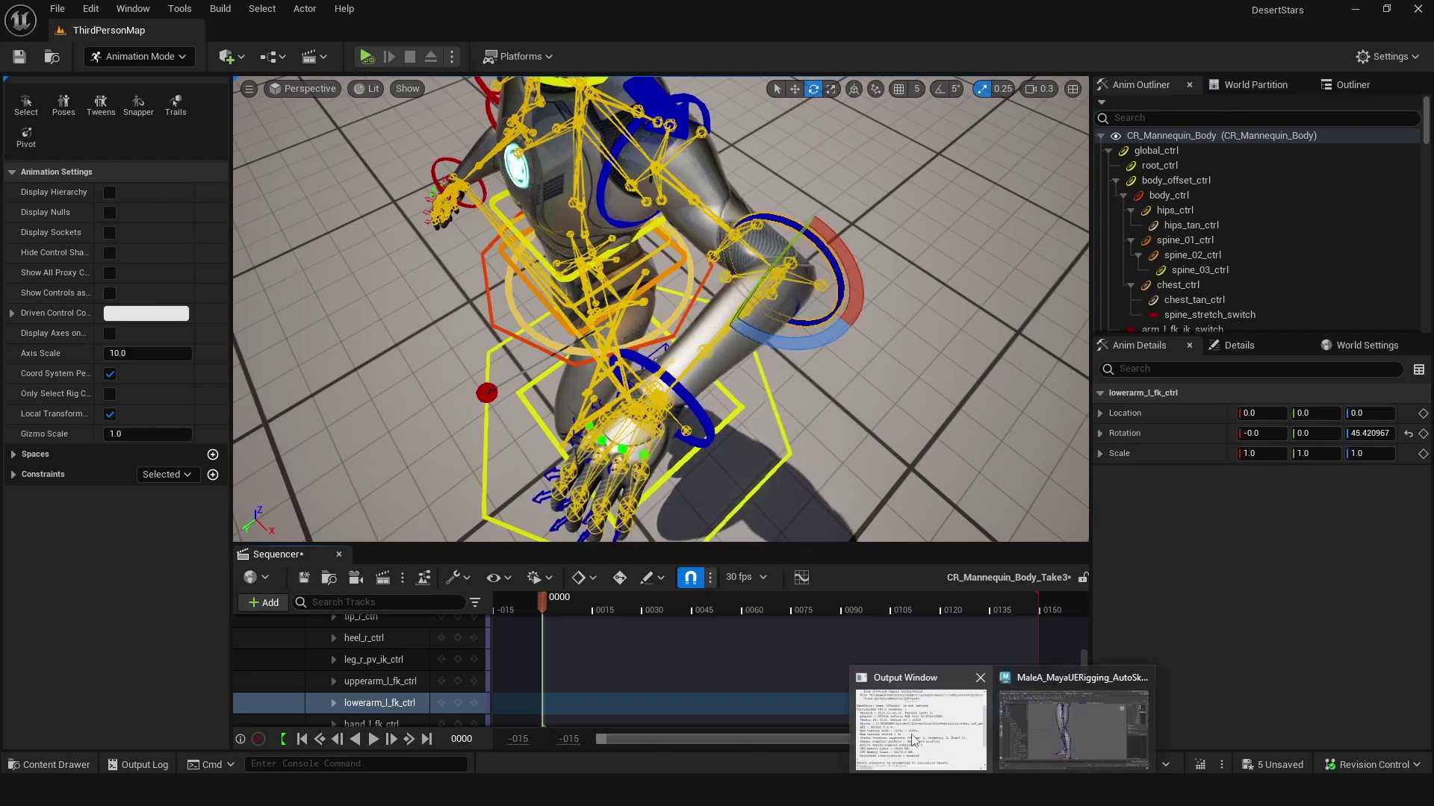
pyautogui.click(1075, 728)
pyautogui.moveTo(668, 419); pyautogui.dragTo(646, 431, button='right')
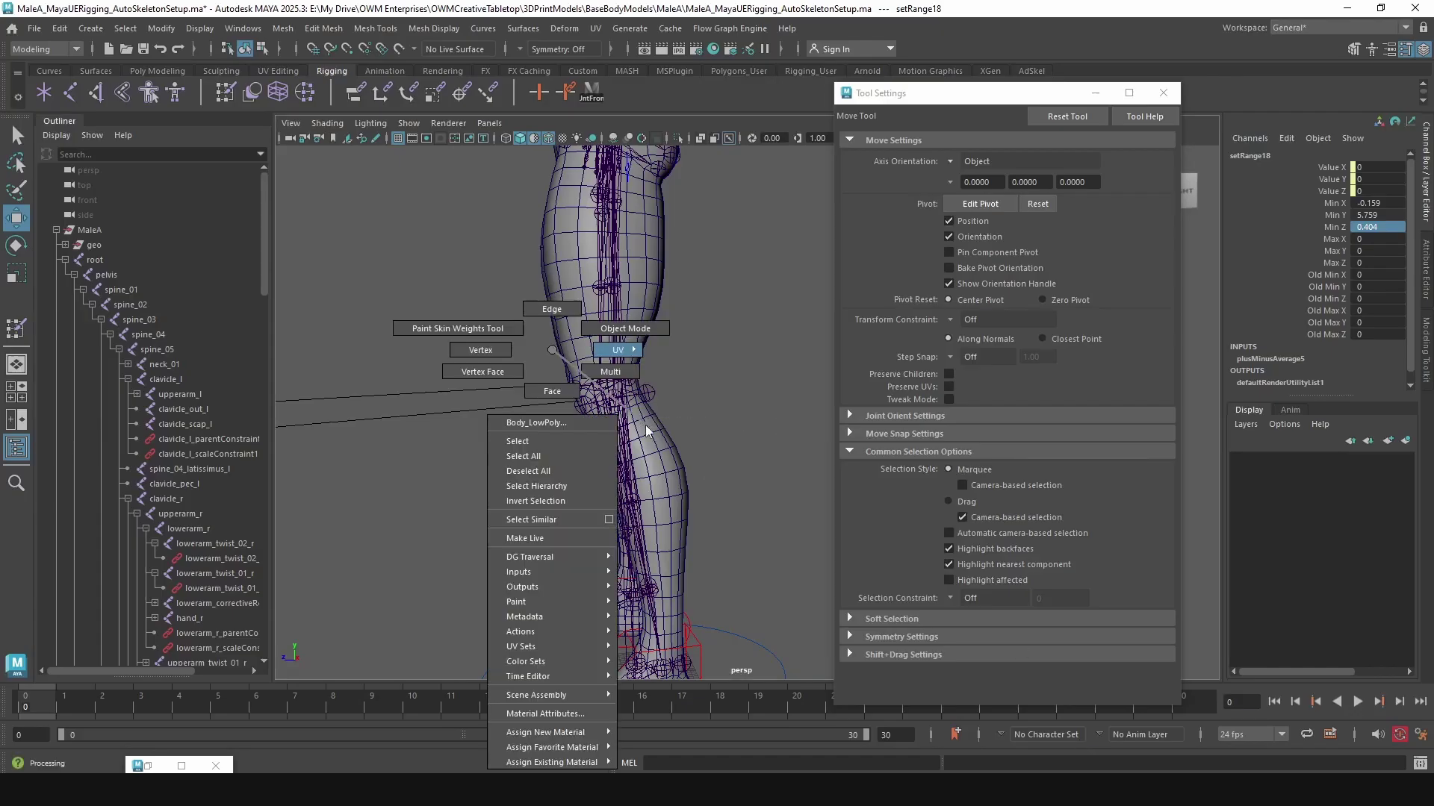
pyautogui.moveTo(553, 353); pyautogui.dragTo(646, 430, button='right')
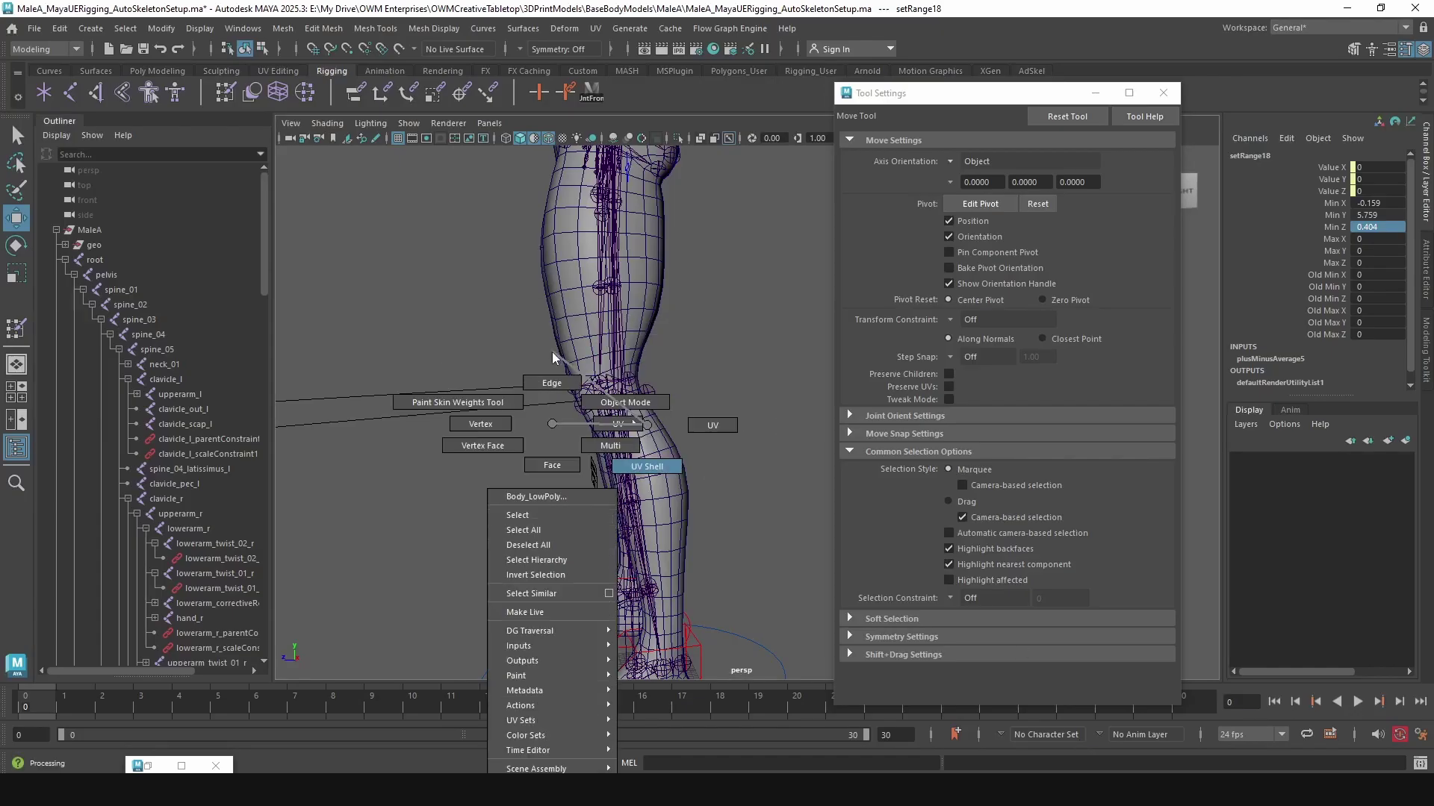
pyautogui.moveTo(556, 429); pyautogui.dragTo(536, 496, button='right')
pyautogui.scroll(-3, 551, 423)
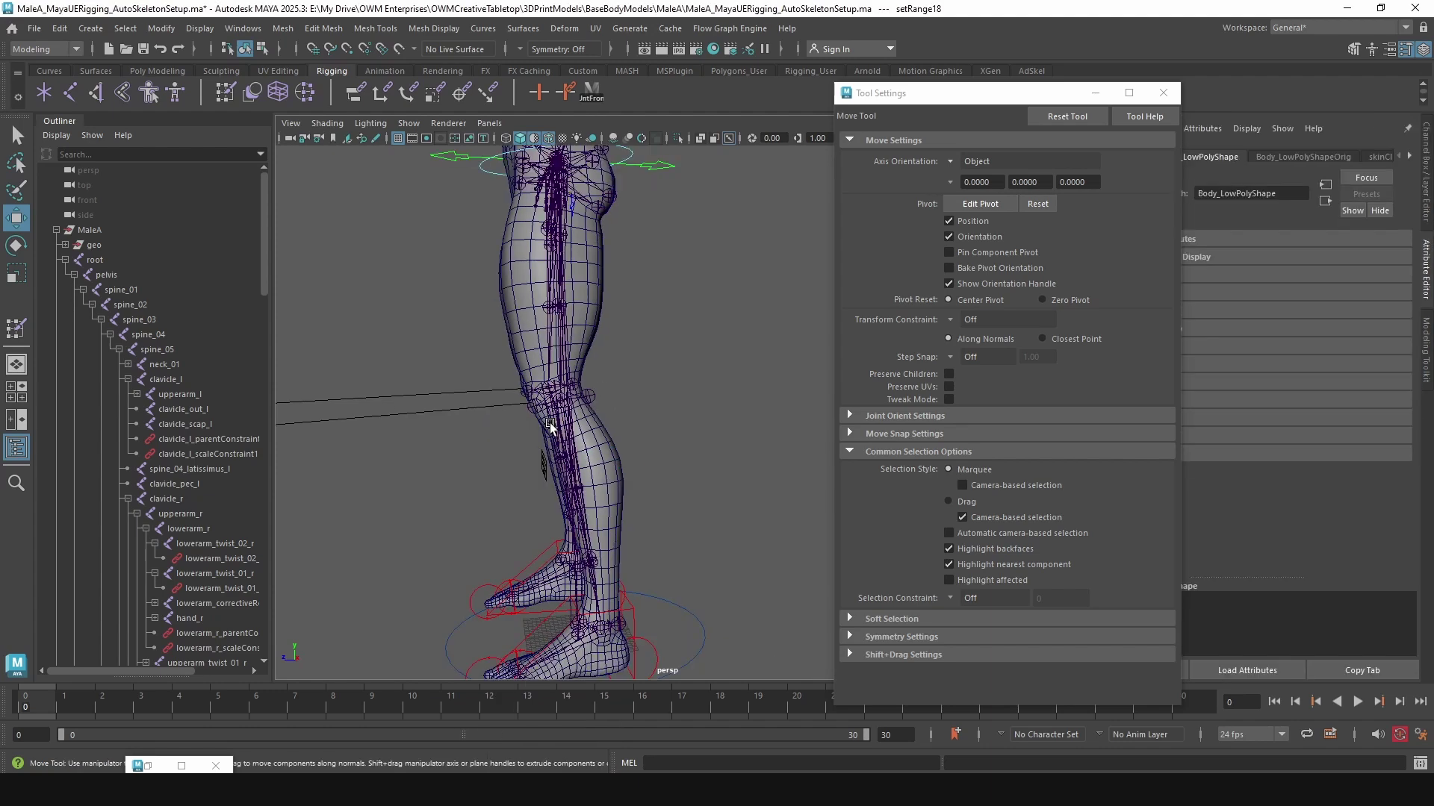
pyautogui.scroll(-4, 621, 379)
pyautogui.keyDown('alt'); pyautogui.moveTo(620, 379); pyautogui.dragTo(697, 384); pyautogui.keyUp('alt')
pyautogui.scroll(4, 698, 418)
pyautogui.keyDown('alt'); pyautogui.moveTo(701, 454); pyautogui.dragTo(688, 459); pyautogui.keyUp('alt')
pyautogui.scroll(10, 687, 461)
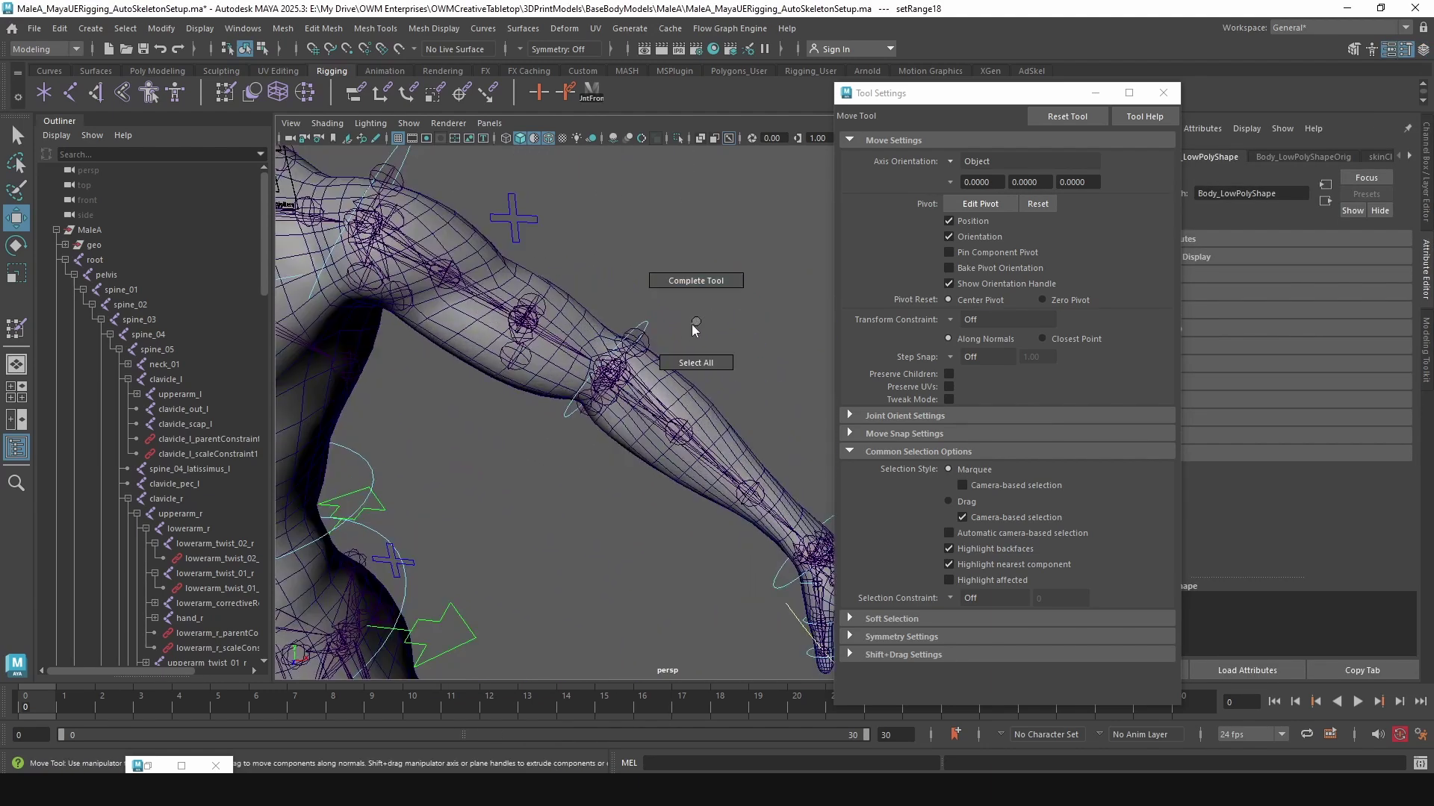
pyautogui.scroll(-6, 691, 333)
pyautogui.keyDown('alt'); pyautogui.moveTo(719, 388); pyautogui.dragTo(701, 307); pyautogui.keyUp('alt')
pyautogui.keyDown('alt'); pyautogui.moveTo(700, 306); pyautogui.dragTo(695, 416, button='middle'); pyautogui.keyUp('alt')
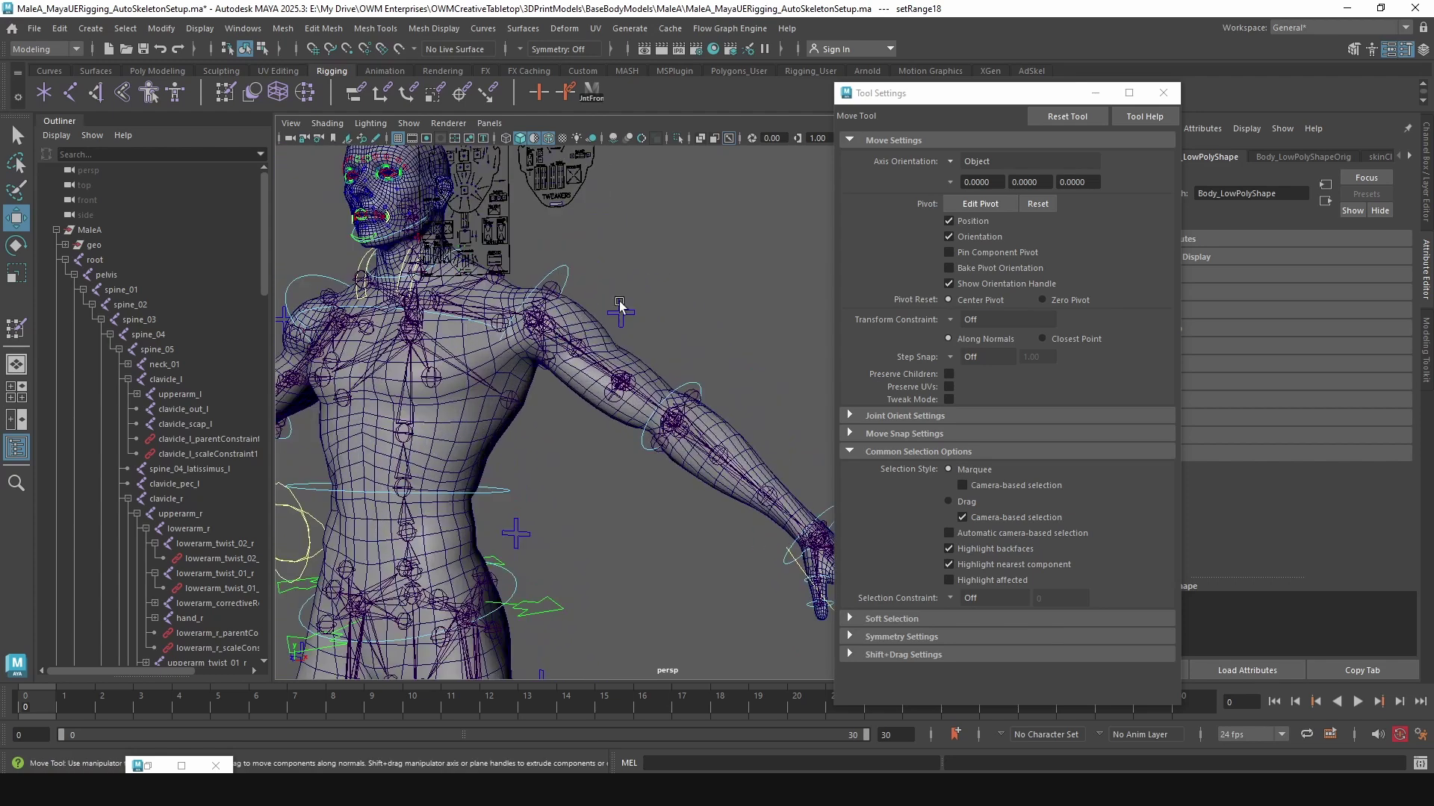
pyautogui.scroll(6, 609, 342)
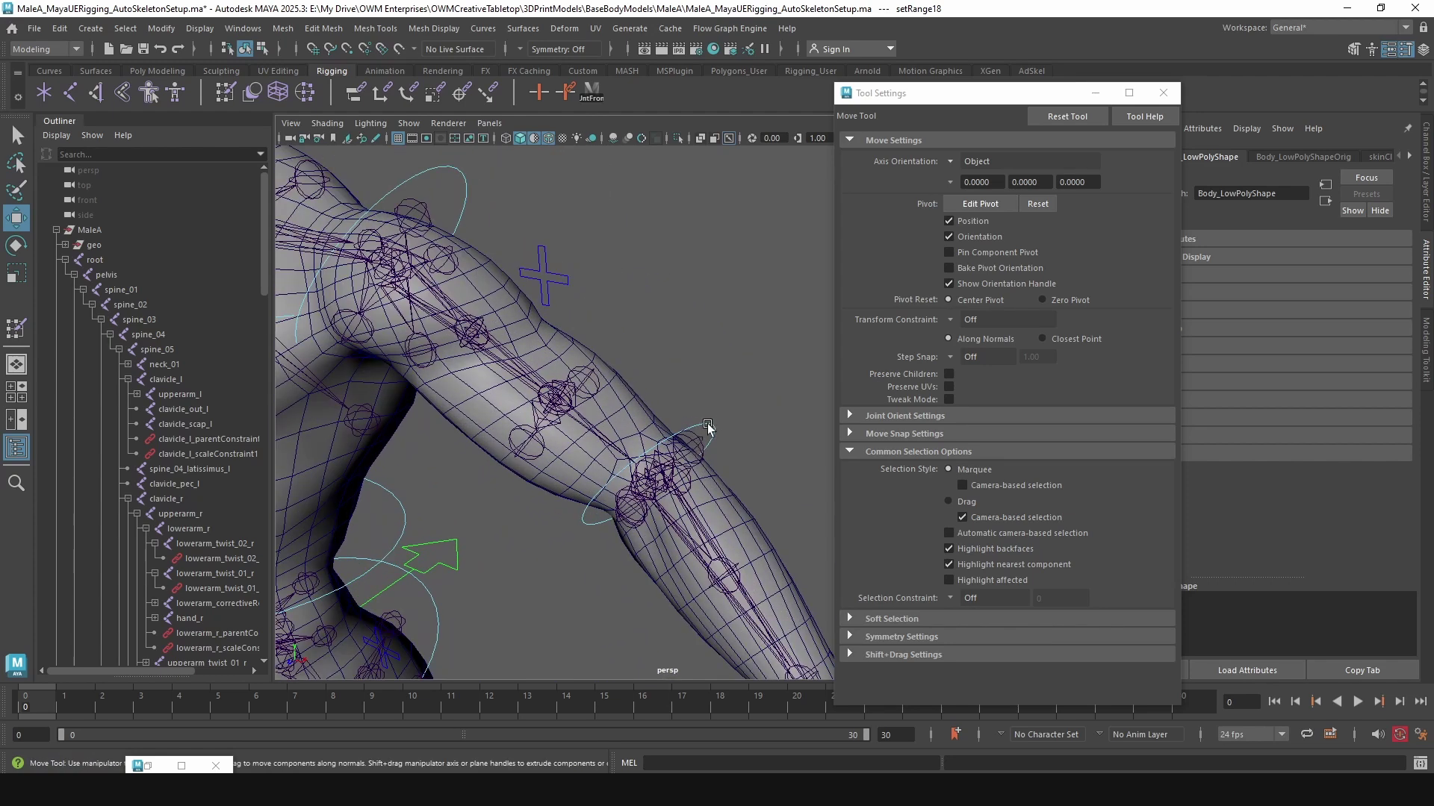
# Step: Rotate the control ring at the character's left elbow to bend the forearm
pyautogui.click(722, 463)
pyautogui.press('e')
pyautogui.moveTo(614, 454); pyautogui.dragTo(599, 495)
# Step: Close the Move tool's settings window to clear the view of the legs
pyautogui.scroll(-10, 599, 493)
pyautogui.keyDown('alt'); pyautogui.moveTo(644, 541); pyautogui.dragTo(687, 480, button='middle'); pyautogui.keyUp('alt')
pyautogui.scroll(8, 739, 487)
pyautogui.keyDown('alt'); pyautogui.moveTo(743, 489); pyautogui.dragTo(674, 410); pyautogui.keyUp('alt')
pyautogui.keyDown('alt'); pyautogui.moveTo(661, 463); pyautogui.dragTo(681, 496); pyautogui.keyUp('alt')
pyautogui.click(1163, 93)
# Step: Test the left knee bend by raising the IKLeg_L foot control, undoing the move after each of two attempts
pyautogui.click(700, 573)
pyautogui.press('w')
pyautogui.moveTo(609, 564); pyautogui.dragTo(665, 410)
pyautogui.hotkey('ctrl', 'z')
pyautogui.scroll(2, 648, 358)
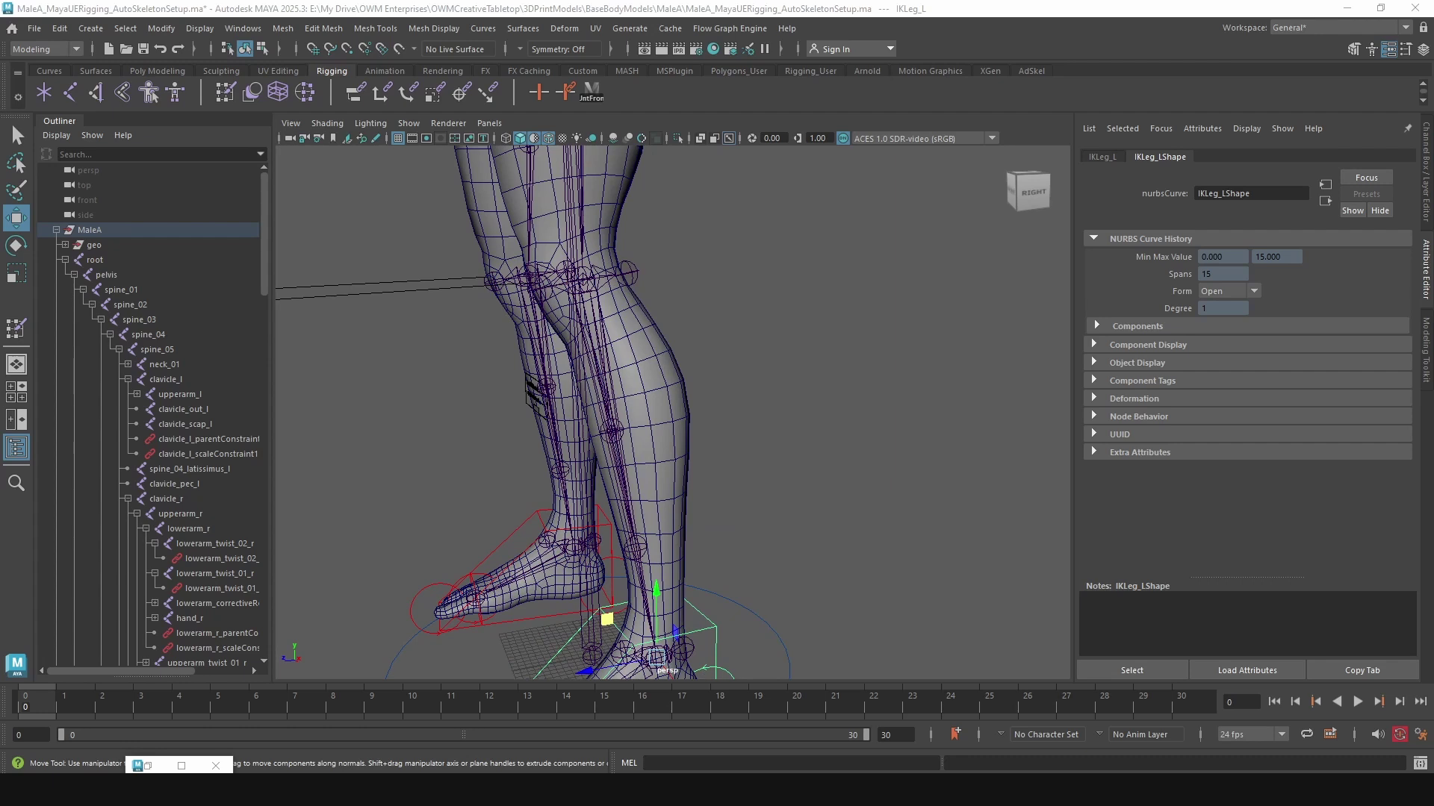
pyautogui.click(799, 482)
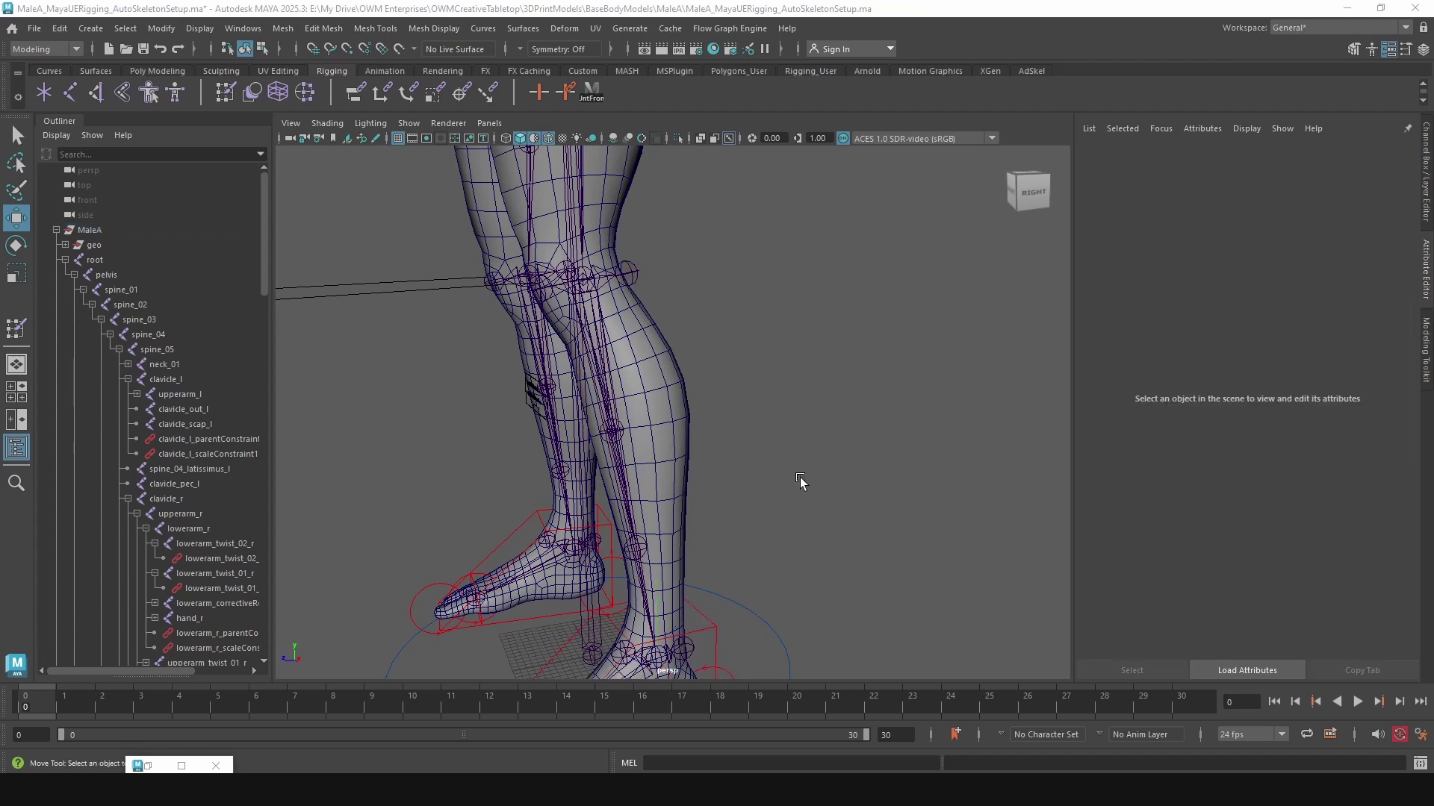
pyautogui.click(712, 633)
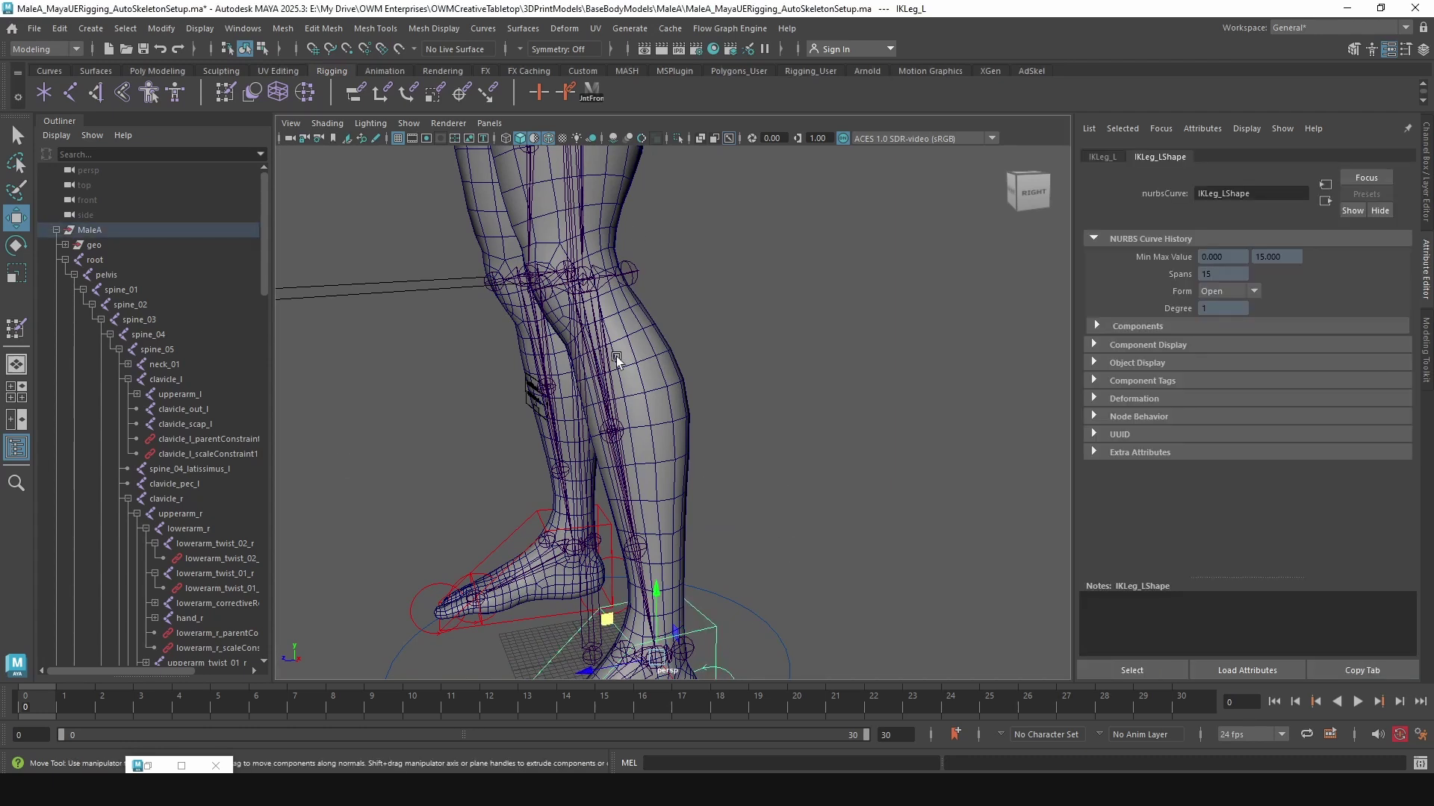
pyautogui.moveTo(611, 624); pyautogui.dragTo(719, 323)
pyautogui.hotkey('ctrl', 'z')
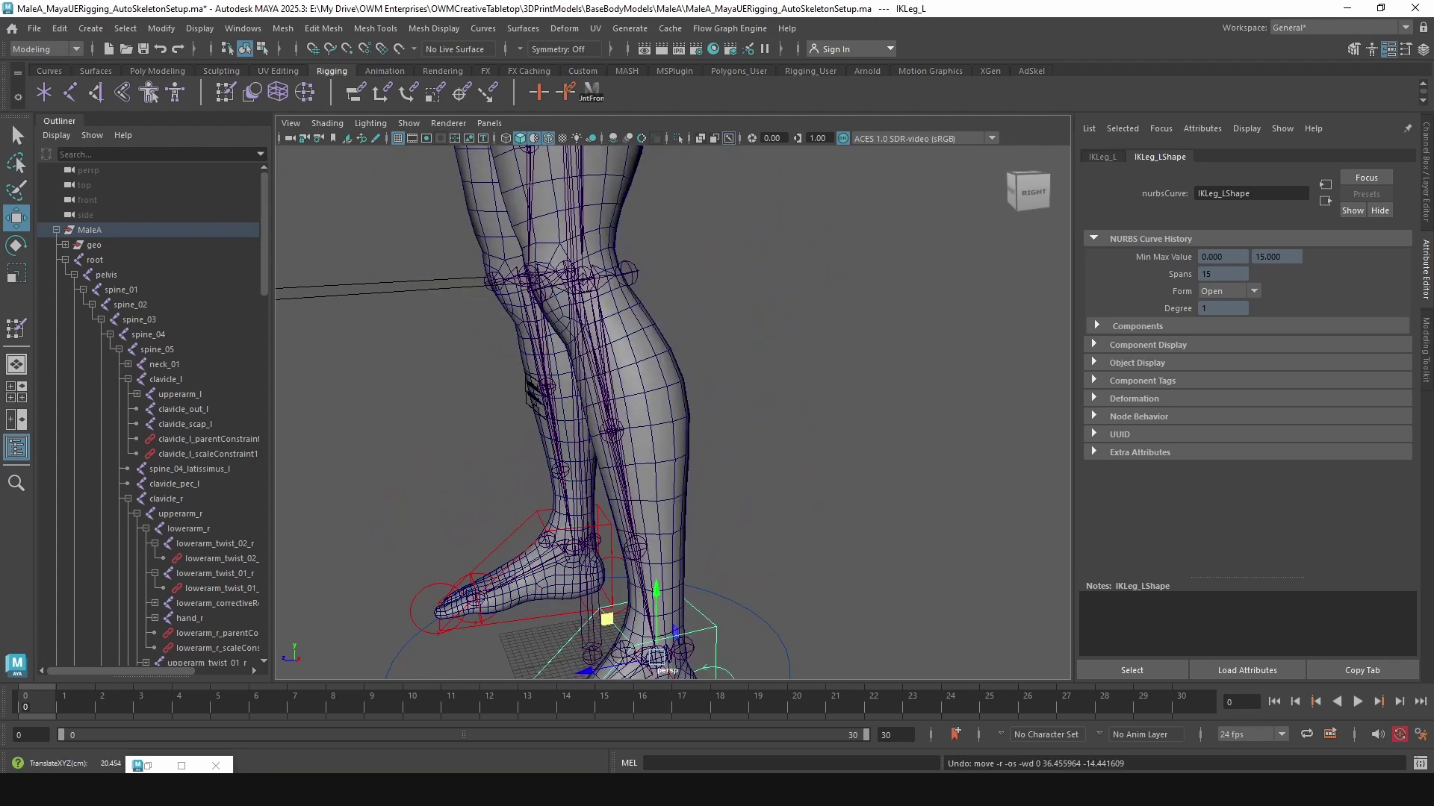
pyautogui.hotkey('ctrl', 'z')
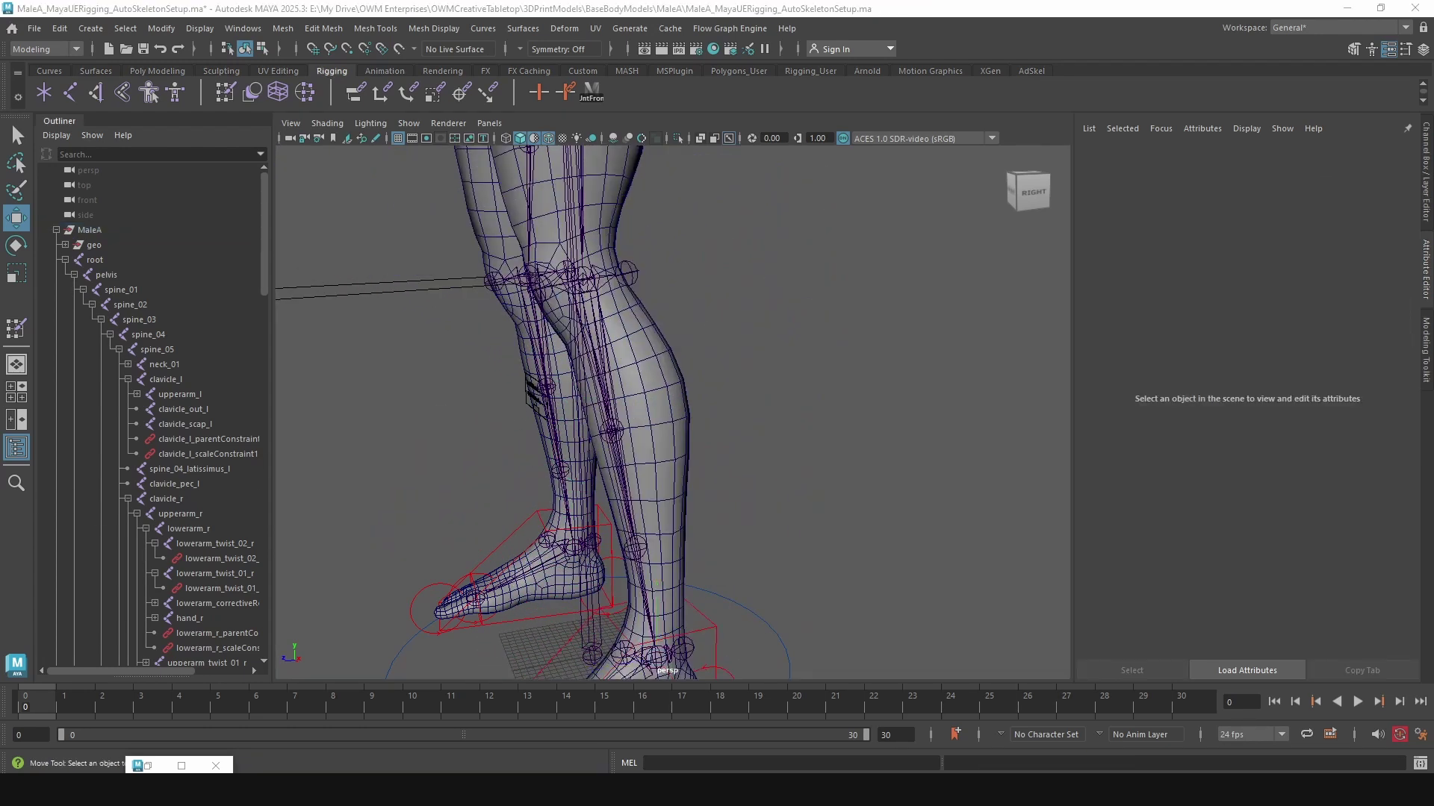
# Step: Raise IKLeg_L slightly to bend the left knee and select calf_correctiveRoot_l to check its rotation values
pyautogui.click(719, 633)
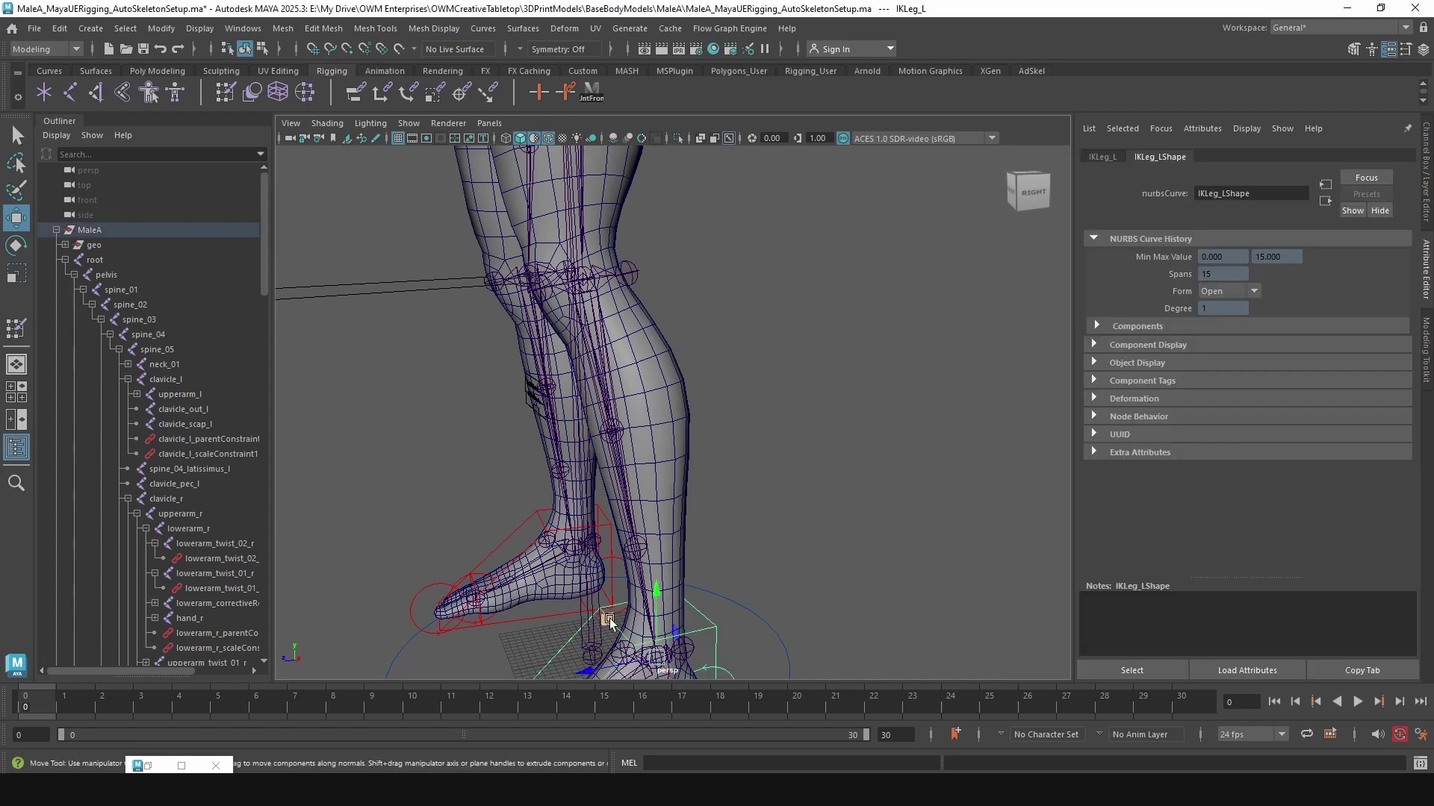
pyautogui.moveTo(610, 624); pyautogui.dragTo(633, 553)
pyautogui.click(460, 234)
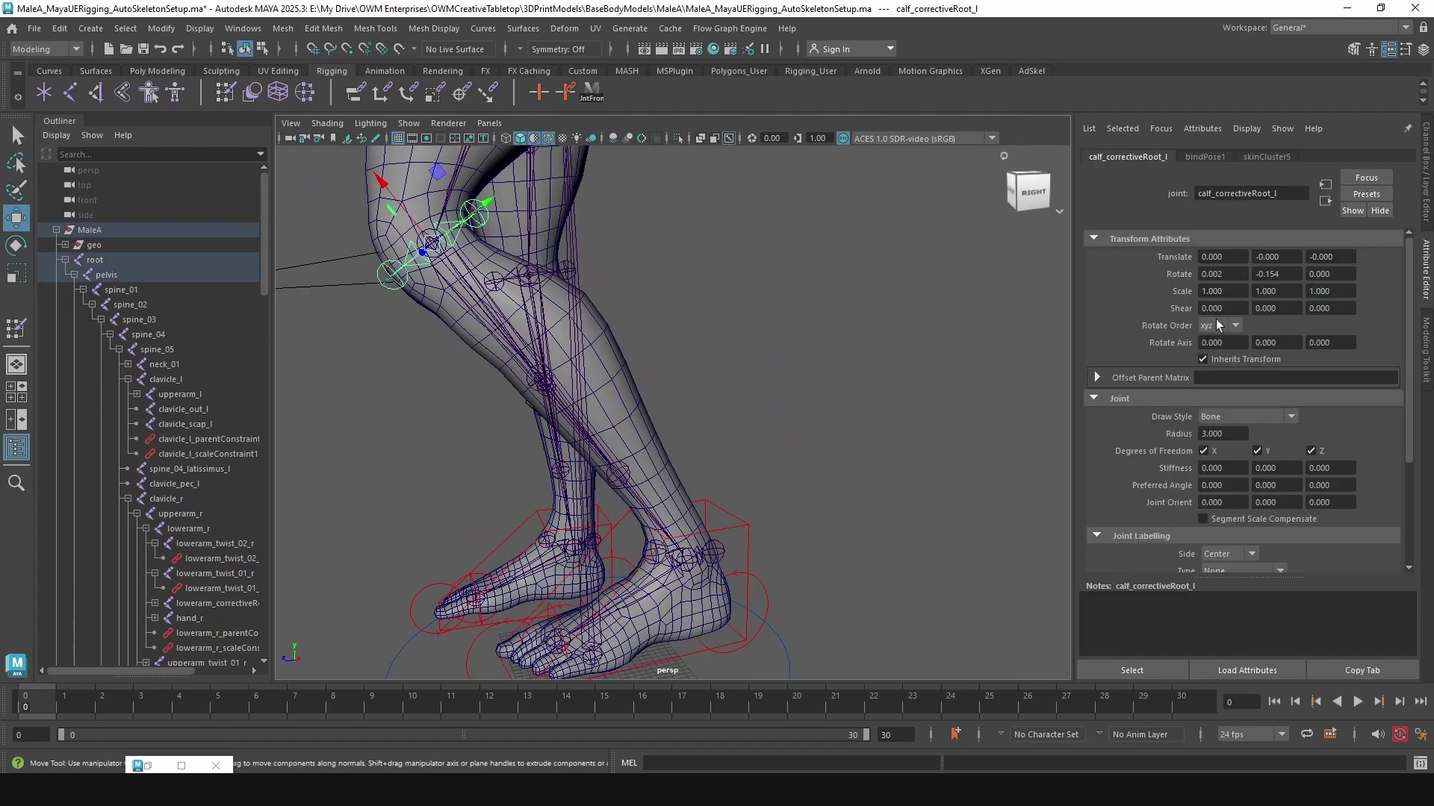
pyautogui.scroll(-3, 697, 328)
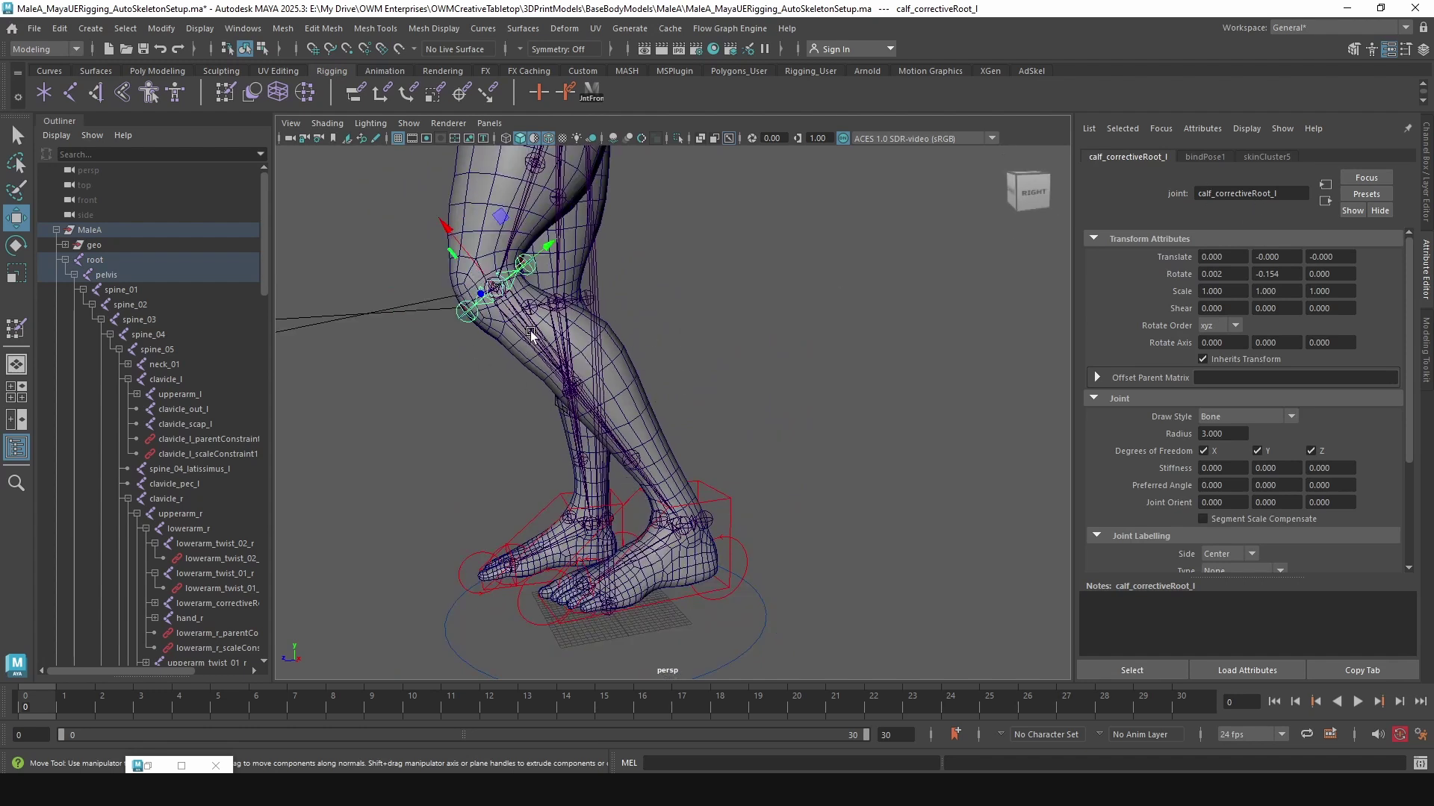
# Step: Raise IKLeg_L further to bend the left knee sharply, checking the rotation of the calf_l joint
pyautogui.click(724, 502)
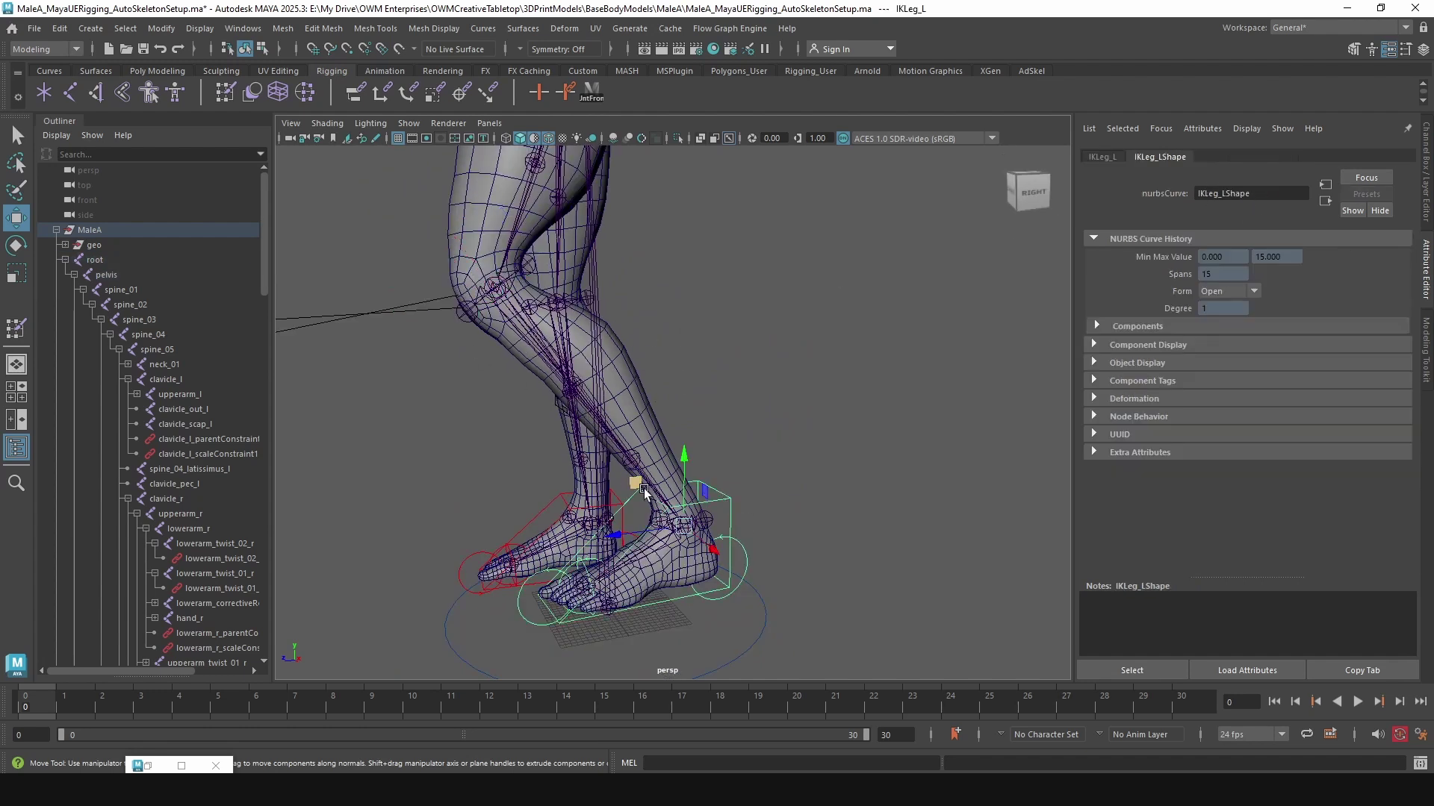
pyautogui.moveTo(642, 485); pyautogui.dragTo(698, 315)
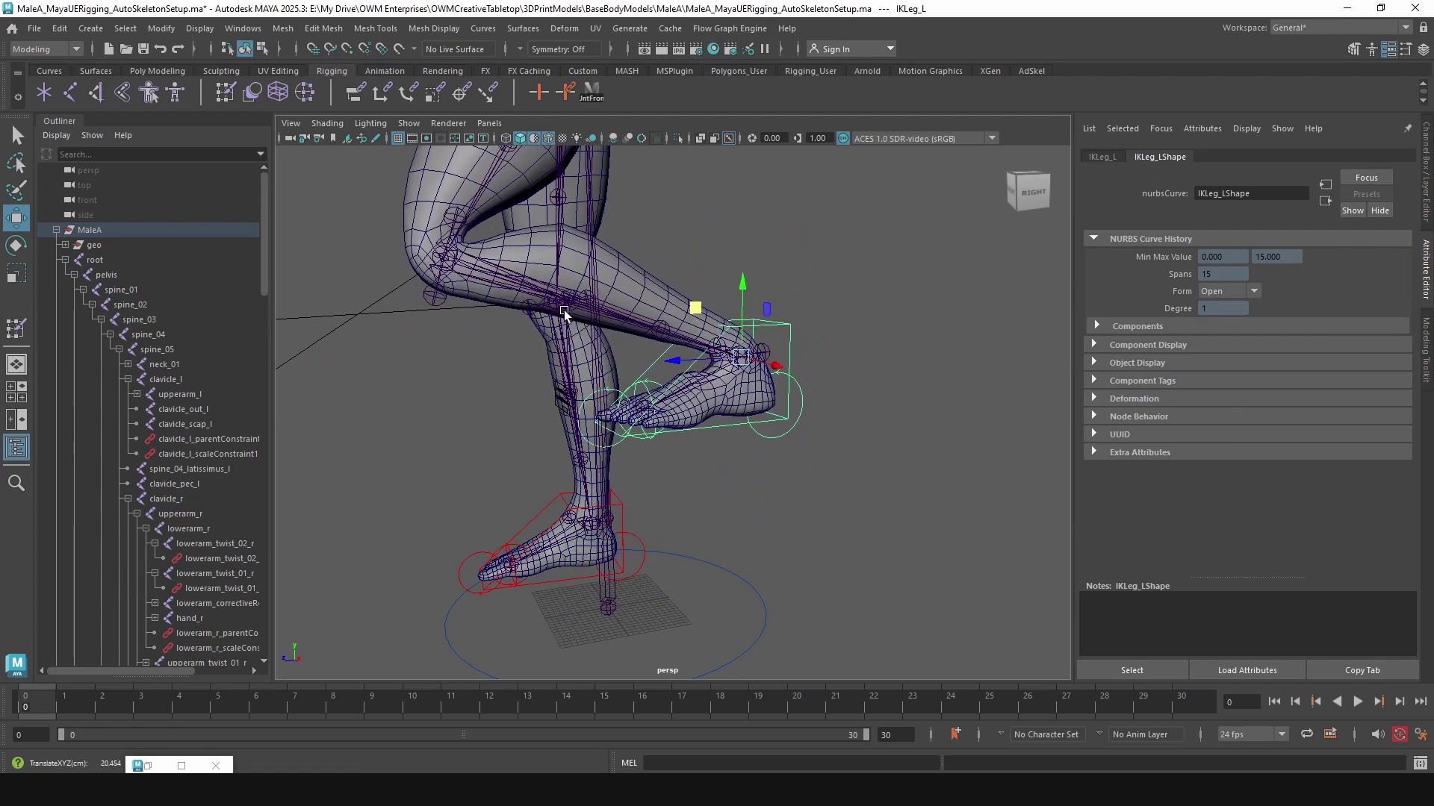
pyautogui.click(697, 347)
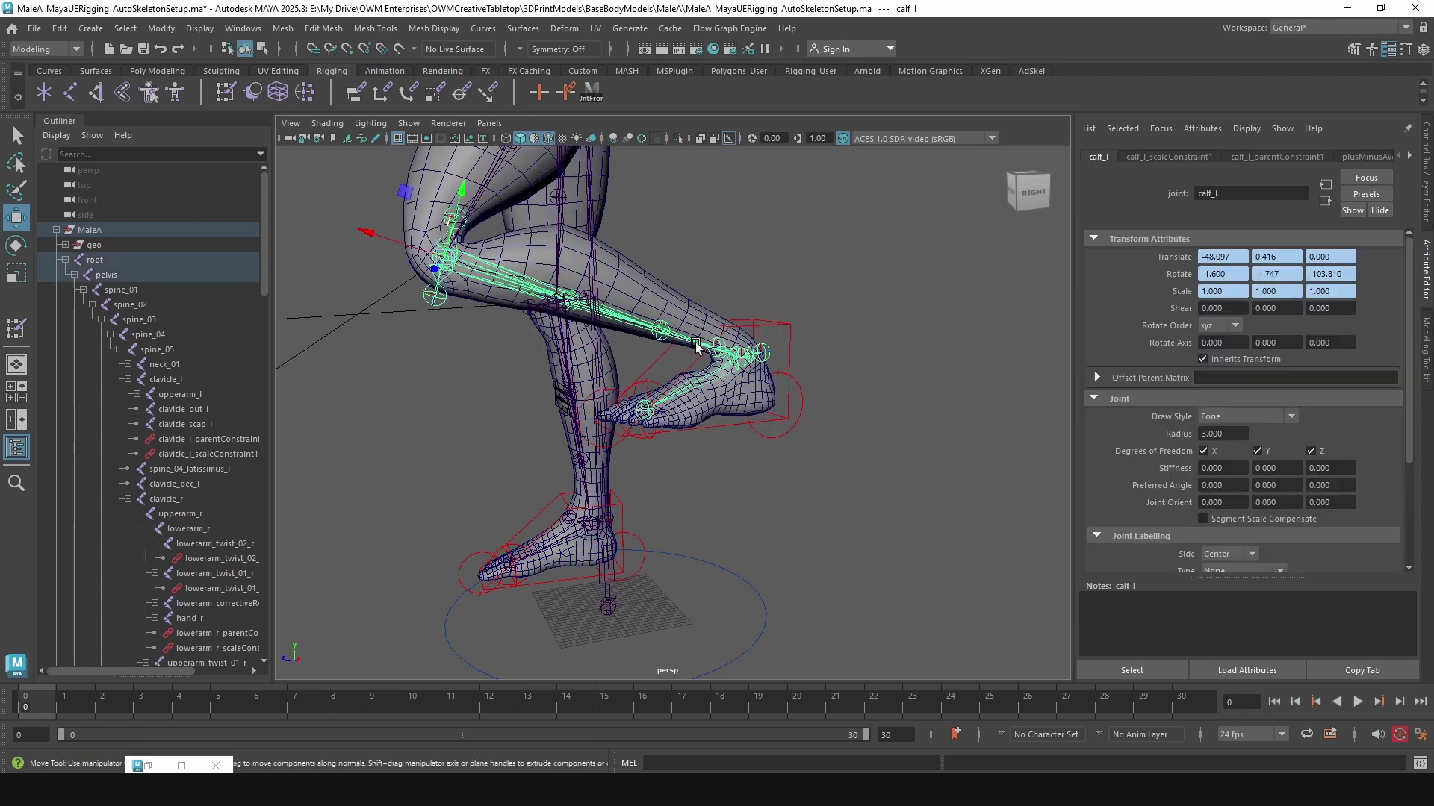
pyautogui.click(781, 326)
pyautogui.click(768, 328)
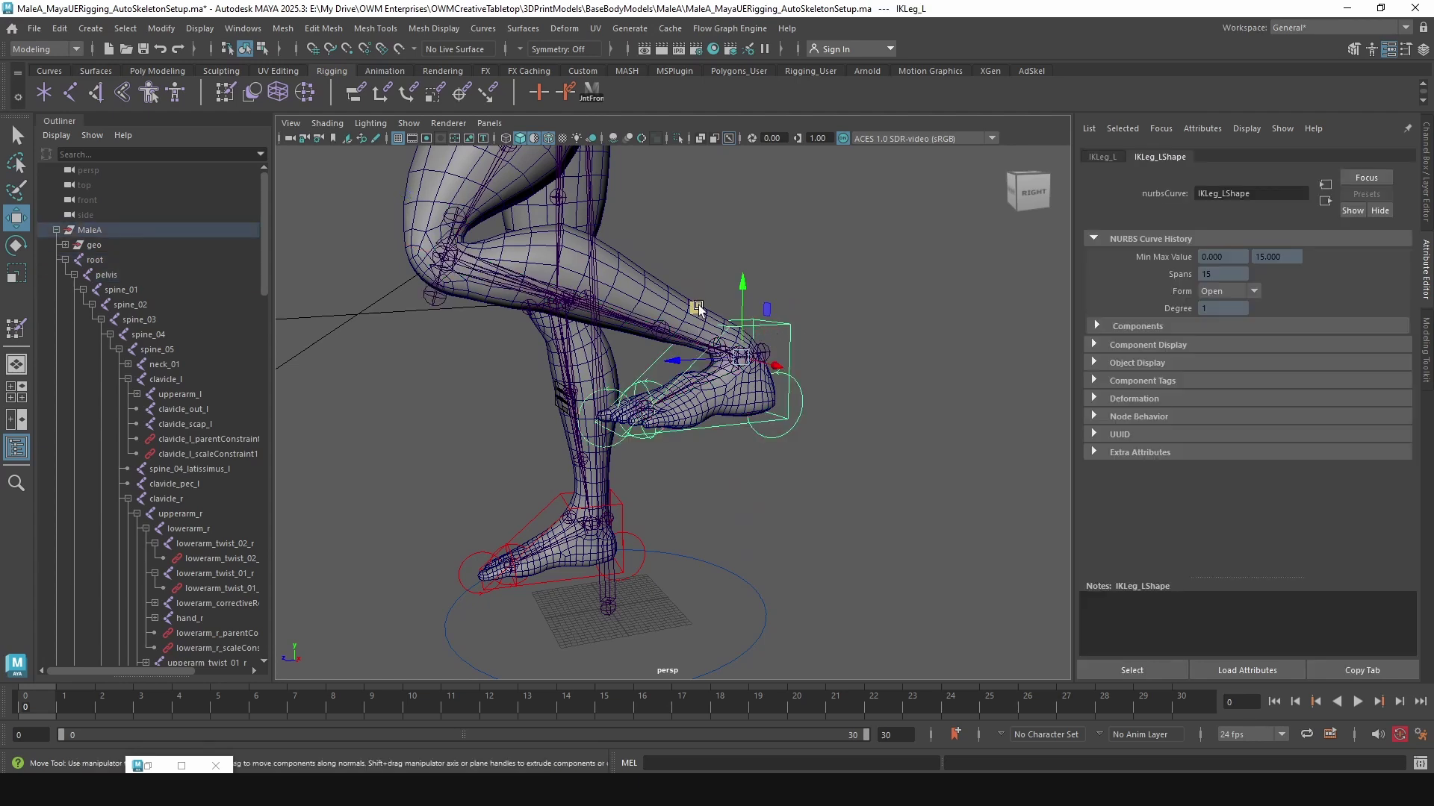
pyautogui.moveTo(698, 308); pyautogui.dragTo(710, 274)
# Step: Undo the IKLeg_L moves to return the left leg to its standing pose
pyautogui.hotkey('ctrl', 'z')
pyautogui.hotkey('ctrl', 'z')
pyautogui.hotkey('ctrl', 'z')
pyautogui.hotkey('ctrl', 'z')
pyautogui.hotkey('ctrl', 'z')
pyautogui.hotkey('ctrl', 'z')
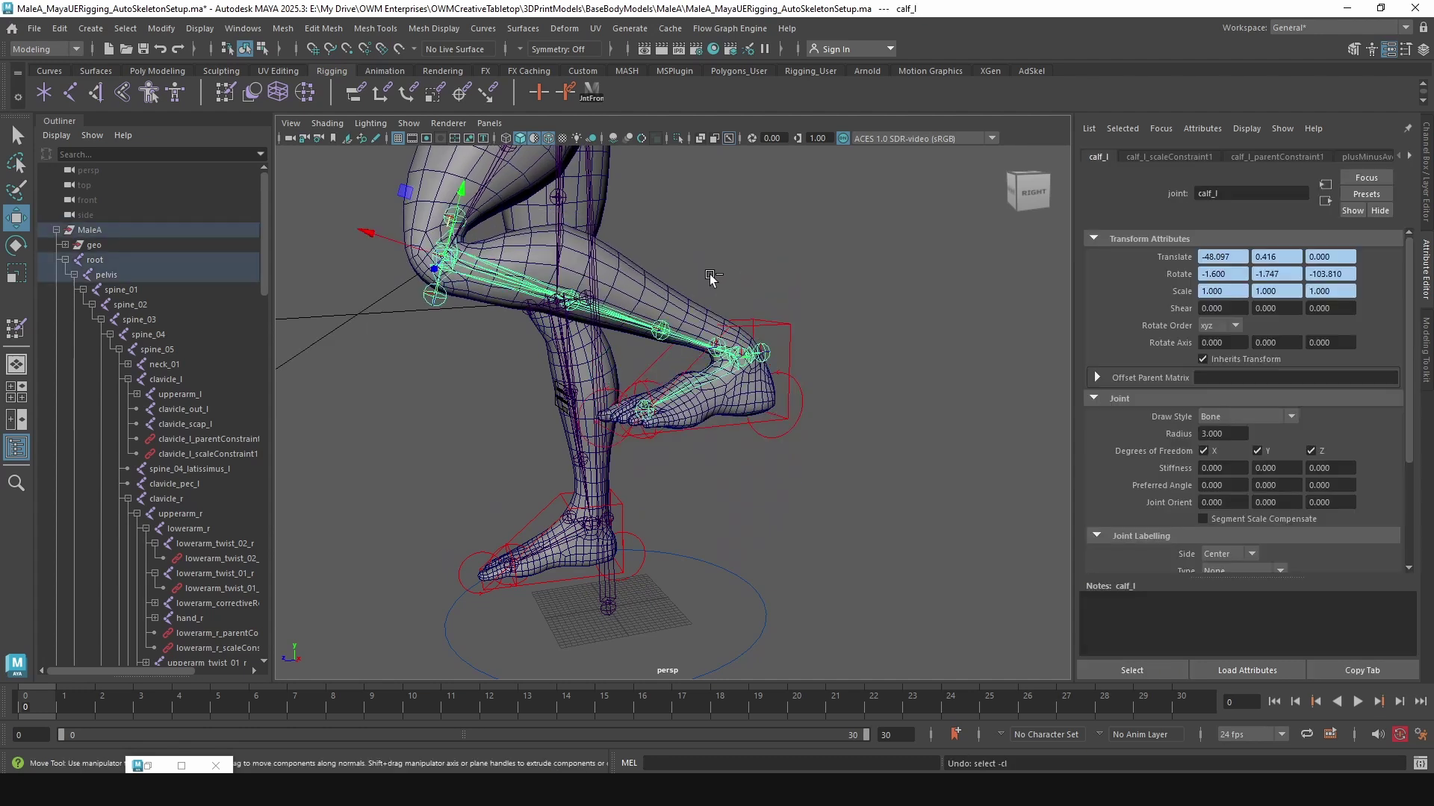
pyautogui.hotkey('ctrl', 'z')
pyautogui.hotkey('ctrl', 'z')
pyautogui.hotkey('ctrl', 'z')
pyautogui.hotkey('ctrl', 'z')
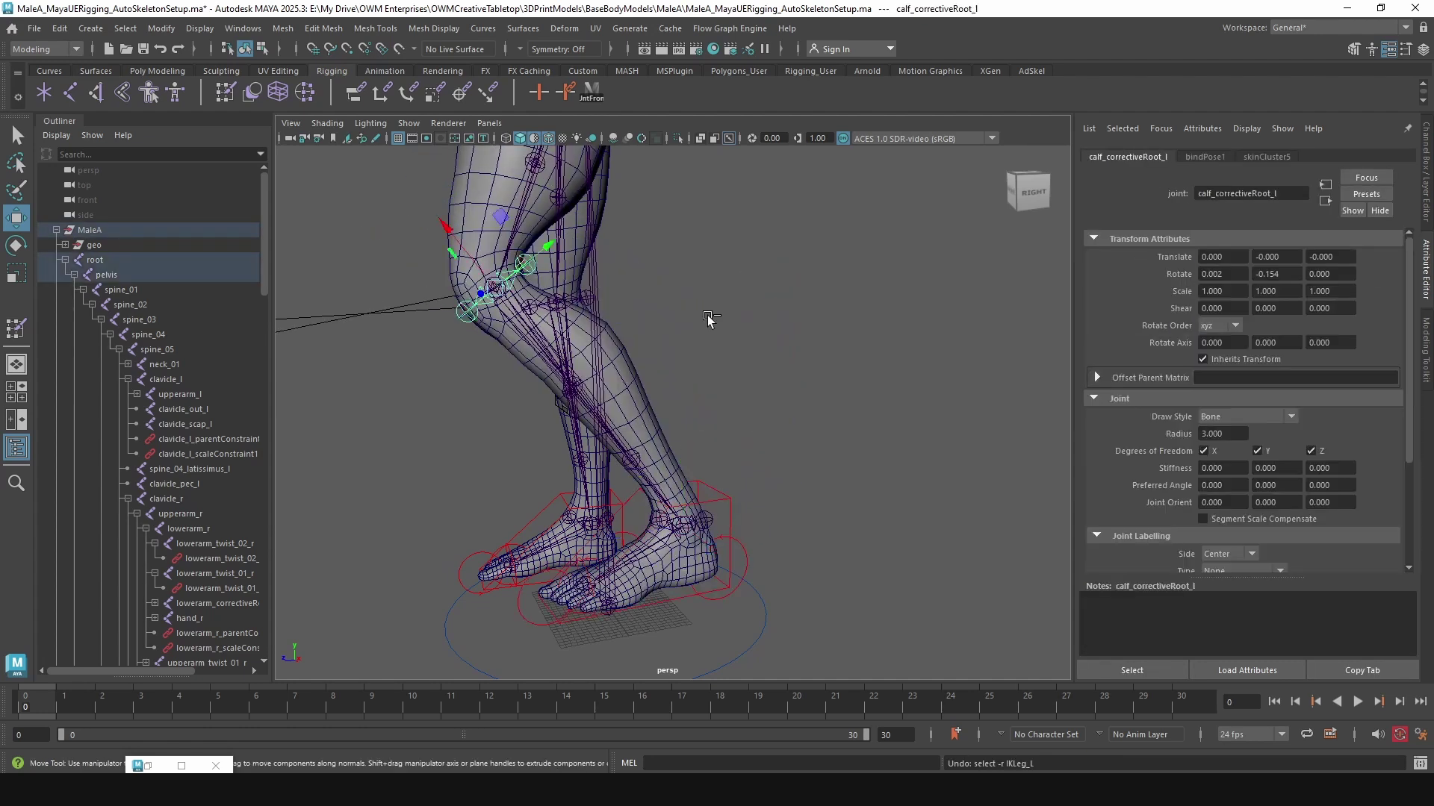
pyautogui.hotkey('ctrl', 'z')
pyautogui.hotkey('ctrl', 'z')
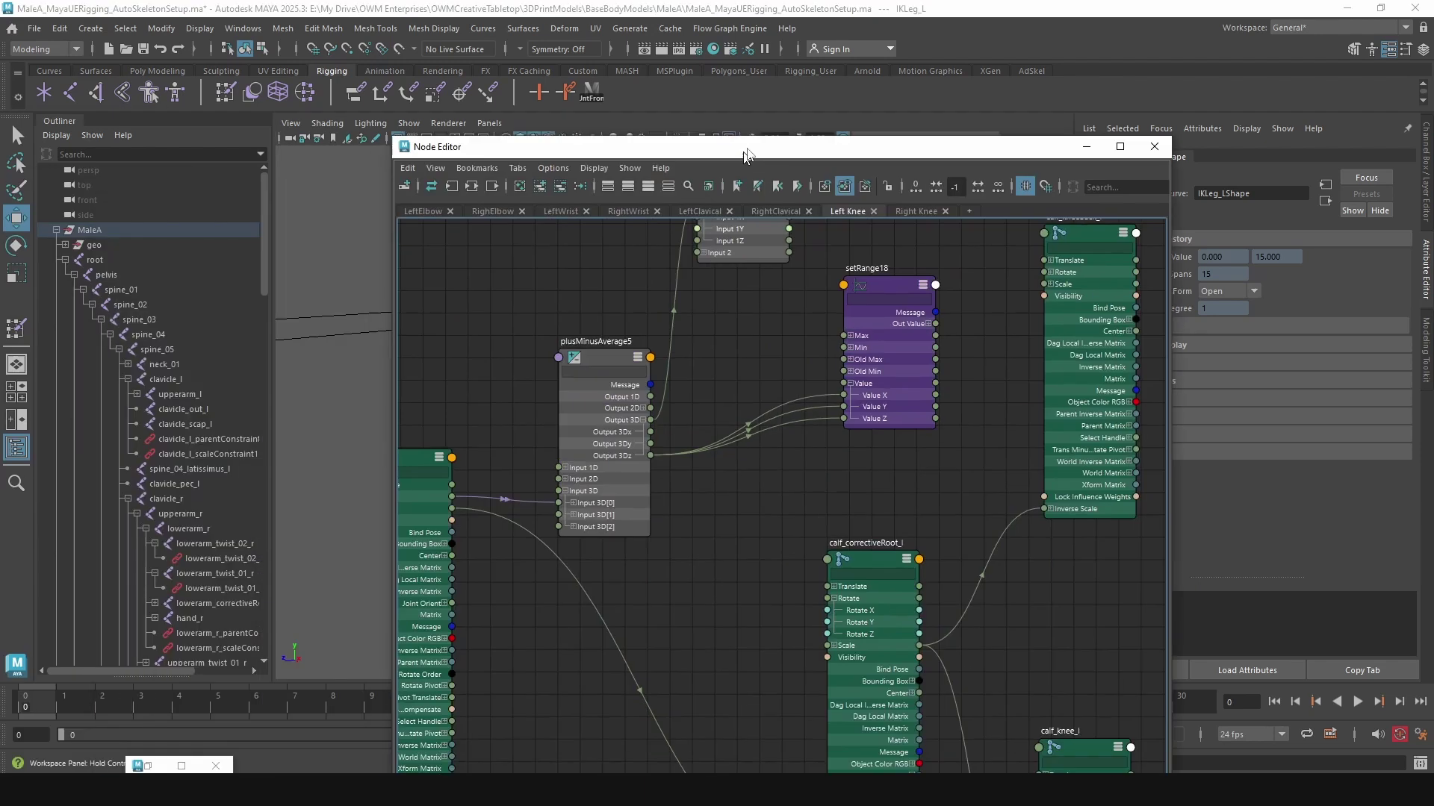
# Step: Open the Node Editor beside the leg view and examine the Left Knee node network
pyautogui.moveTo(745, 153); pyautogui.dragTo(938, 44)
pyautogui.scroll(-2, 863, 377)
pyautogui.scroll(2, 893, 408)
pyautogui.keyDown('alt'); pyautogui.moveTo(919, 426); pyautogui.dragTo(980, 465, button='middle'); pyautogui.keyUp('alt')
pyautogui.scroll(-1, 979, 465)
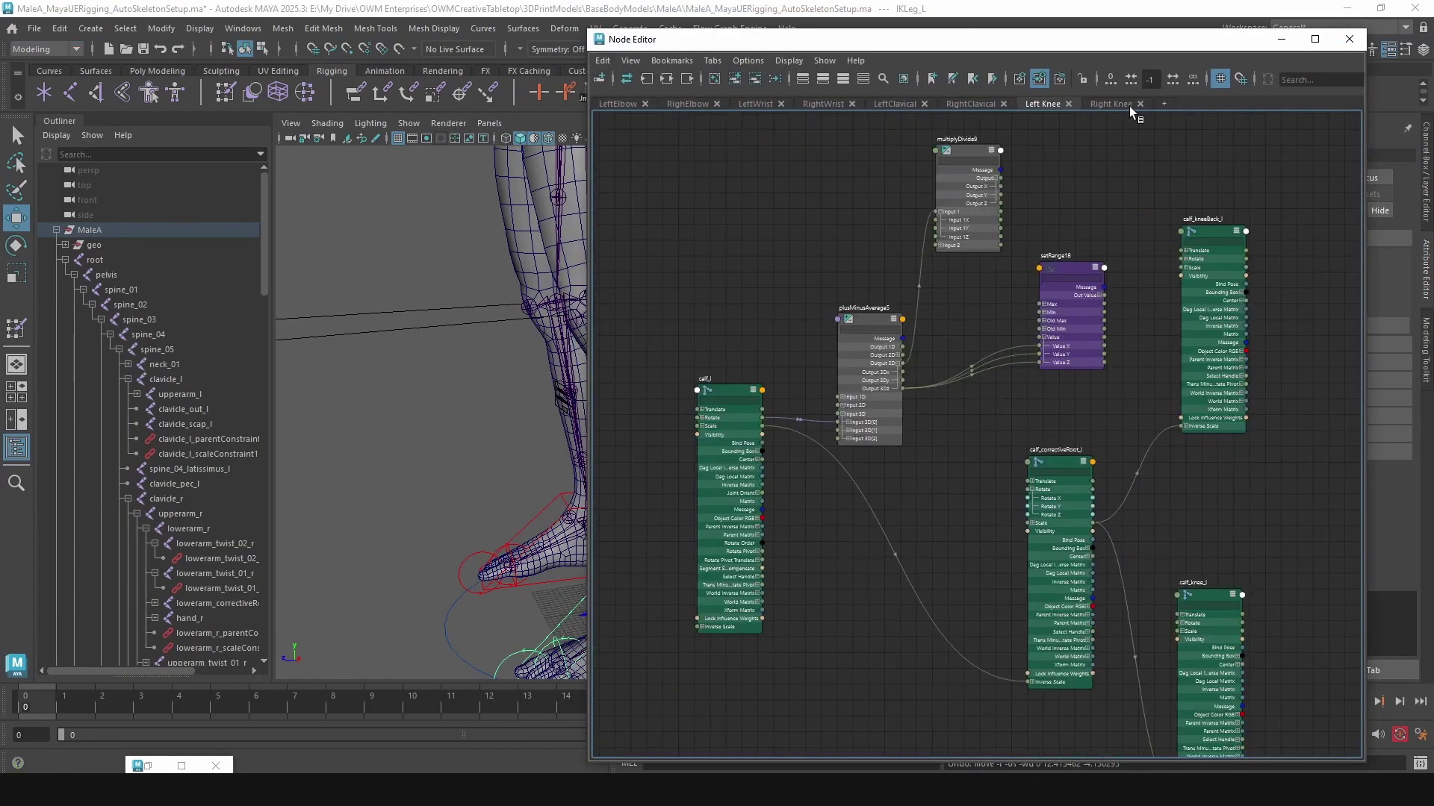
pyautogui.scroll(-2, 994, 396)
pyautogui.keyDown('alt'); pyautogui.moveTo(988, 410); pyautogui.dragTo(954, 388, button='middle'); pyautogui.keyUp('alt')
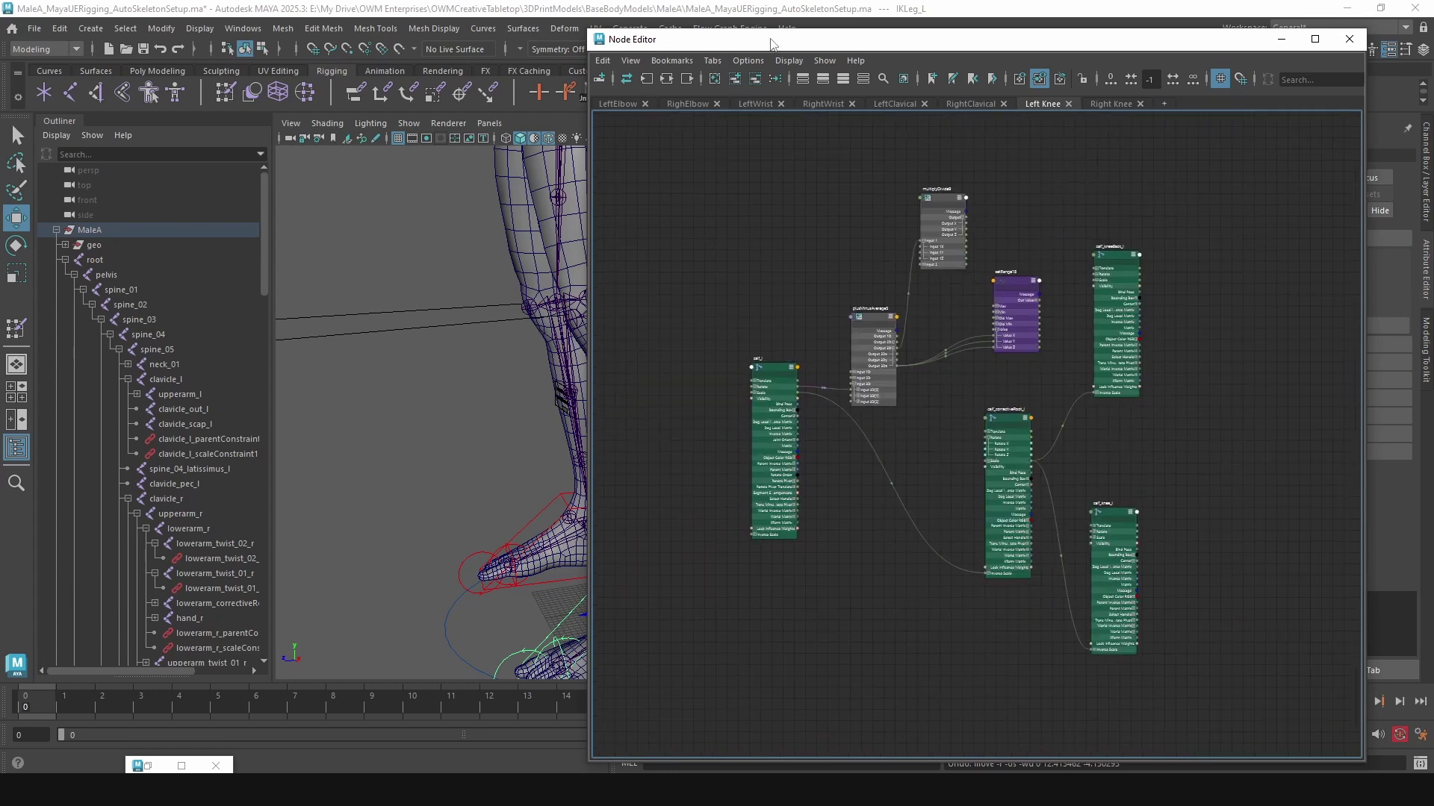
pyautogui.moveTo(774, 43); pyautogui.dragTo(815, 34)
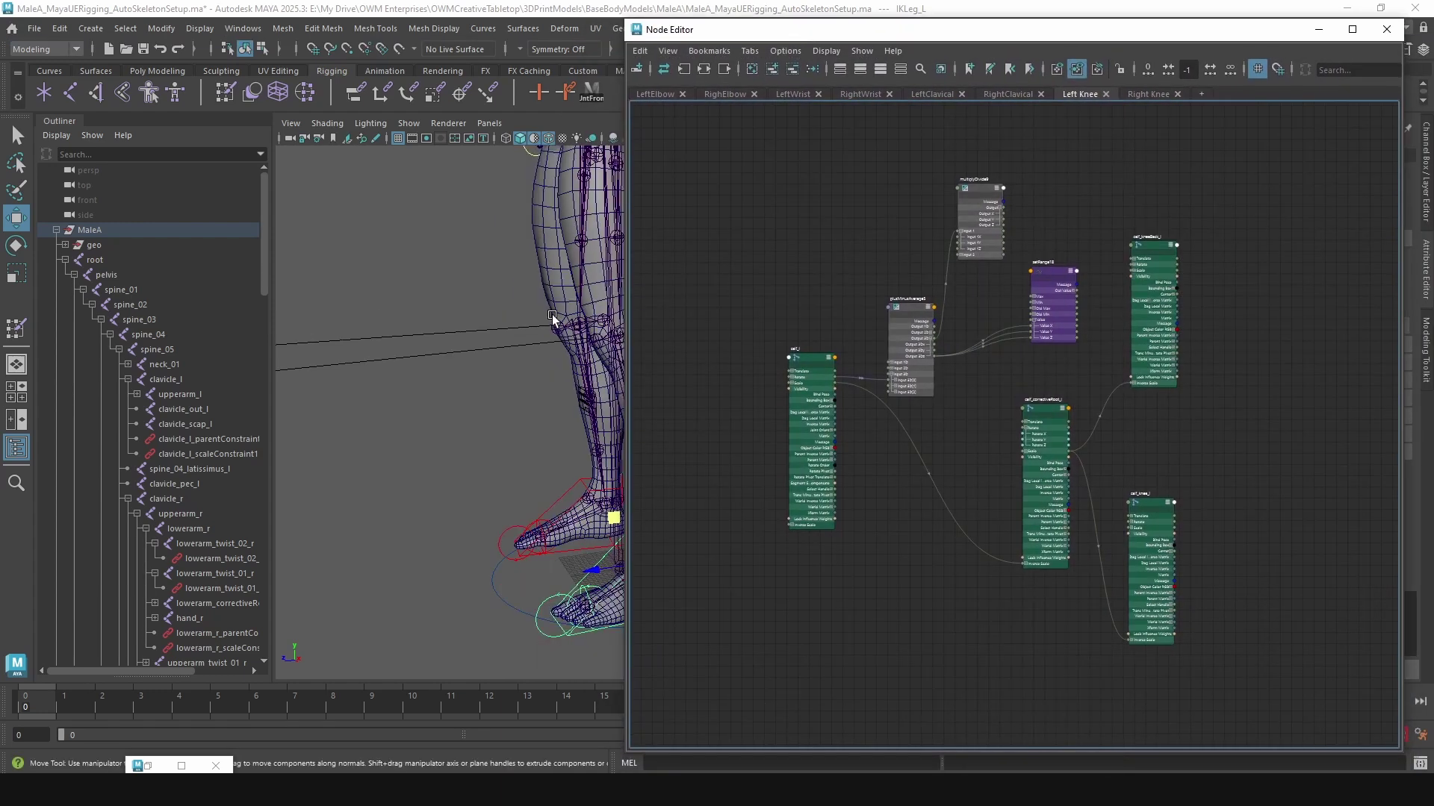
# Step: Add the right leg's calf_r joint to the Right Knee node graph
pyautogui.keyDown('alt'); pyautogui.moveTo(553, 320); pyautogui.dragTo(486, 321); pyautogui.keyUp('alt')
pyautogui.keyDown('alt'); pyautogui.moveTo(458, 424); pyautogui.dragTo(523, 427); pyautogui.keyUp('alt')
pyautogui.keyDown('alt'); pyautogui.moveTo(524, 428); pyautogui.dragTo(402, 431, button='middle'); pyautogui.keyUp('alt')
pyautogui.scroll(2, 404, 429)
pyautogui.scroll(-1, 435, 361)
pyautogui.keyDown('alt'); pyautogui.moveTo(442, 353); pyautogui.dragTo(504, 358, button='middle'); pyautogui.keyUp('alt')
pyautogui.scroll(3, 955, 308)
pyautogui.scroll(-3, 1060, 378)
pyautogui.scroll(2, 1065, 385)
pyautogui.keyDown('alt'); pyautogui.moveTo(613, 402); pyautogui.dragTo(445, 604); pyautogui.keyUp('alt')
pyautogui.click(1149, 94)
pyautogui.click(452, 599)
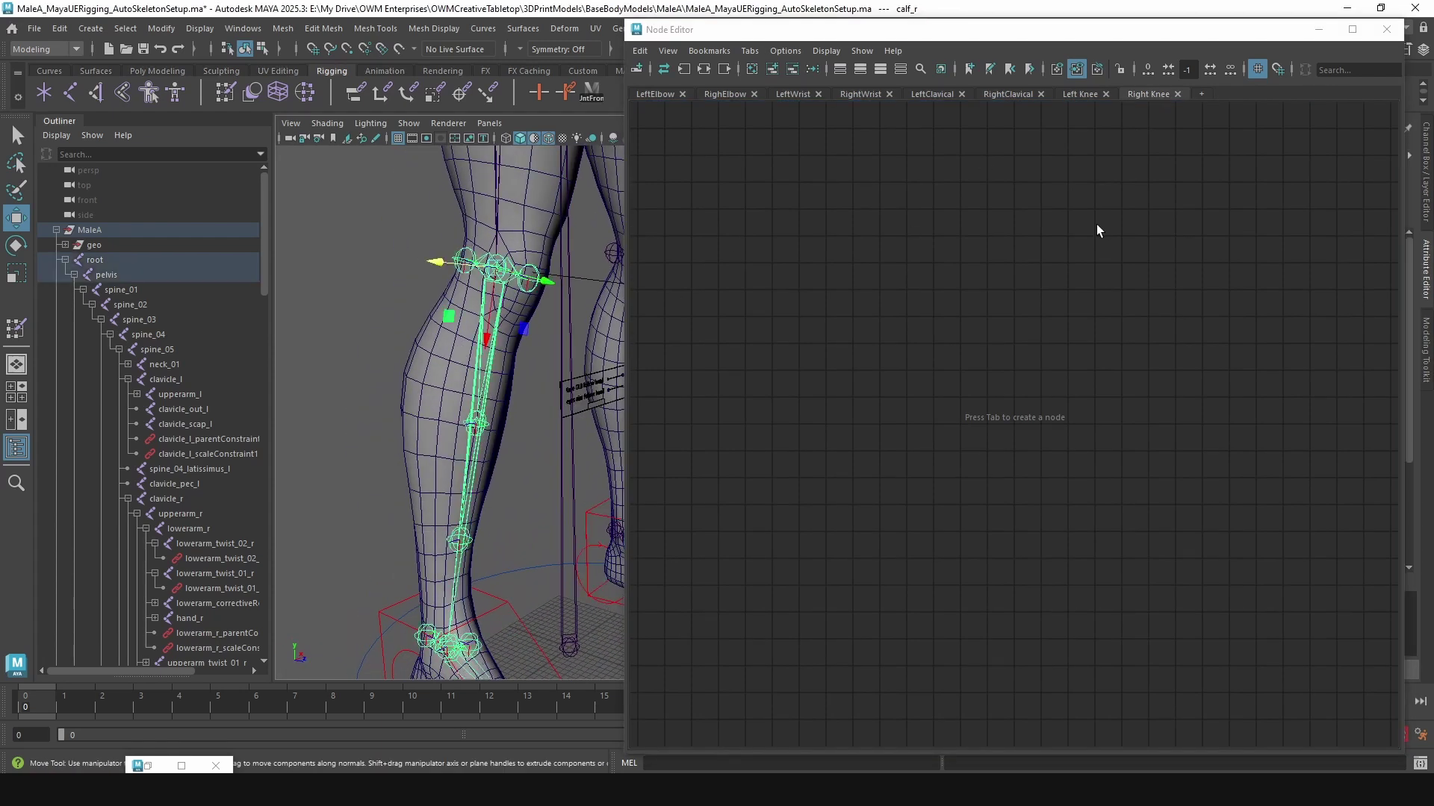
pyautogui.click(772, 69)
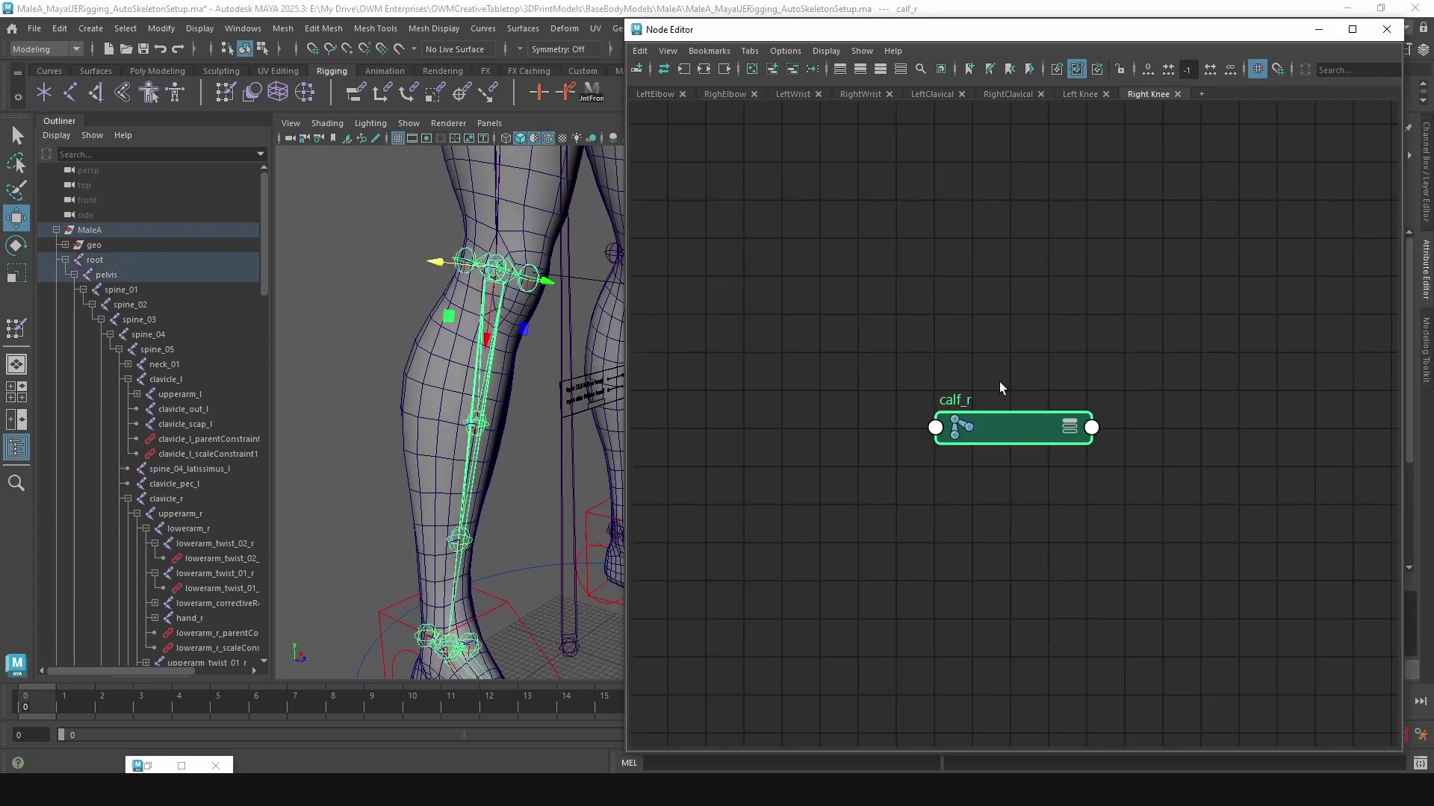
# Step: Add the calf_correctiveRoot_r joint at the right knee to the Right Knee graph
pyautogui.scroll(2, 459, 257)
pyautogui.click(430, 185)
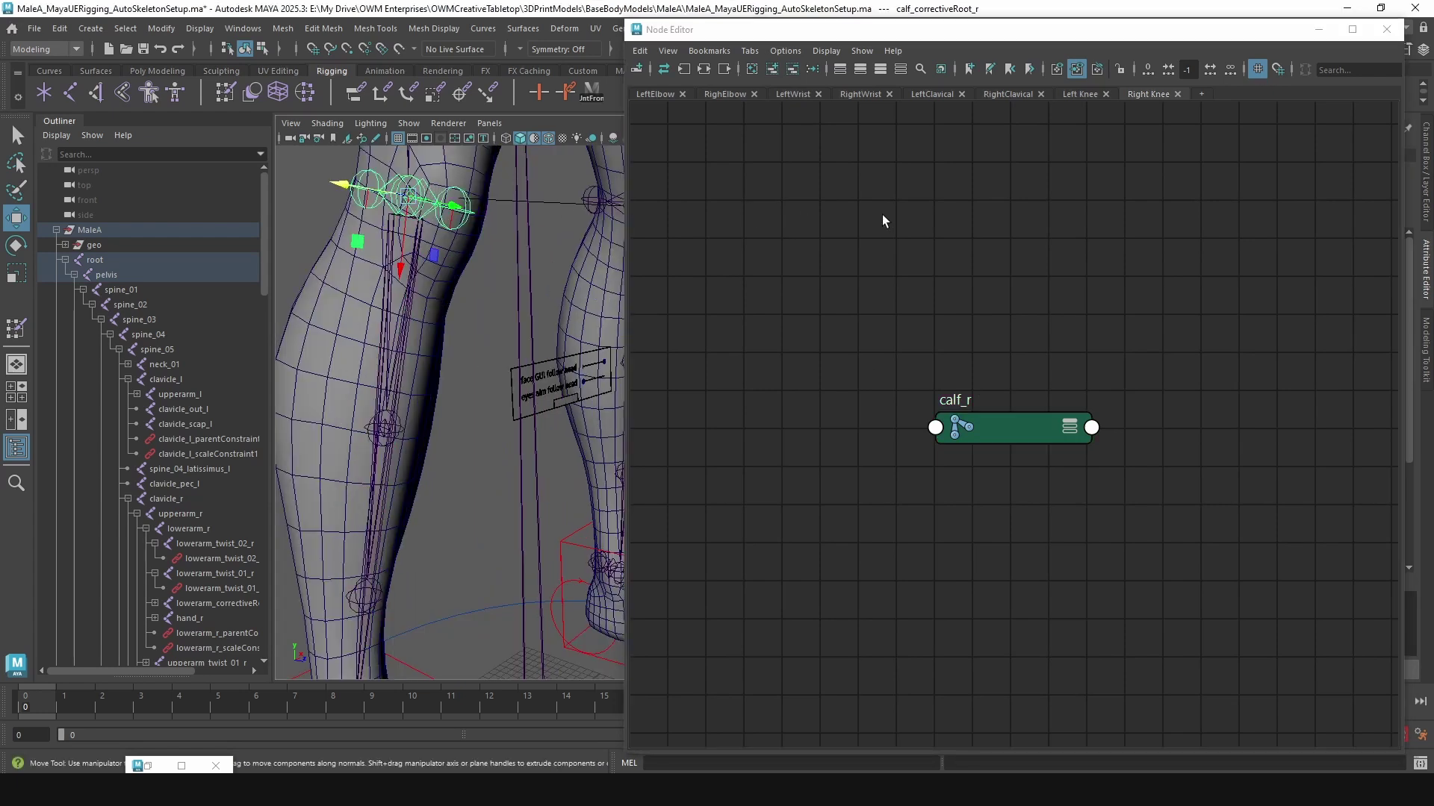
pyautogui.click(772, 69)
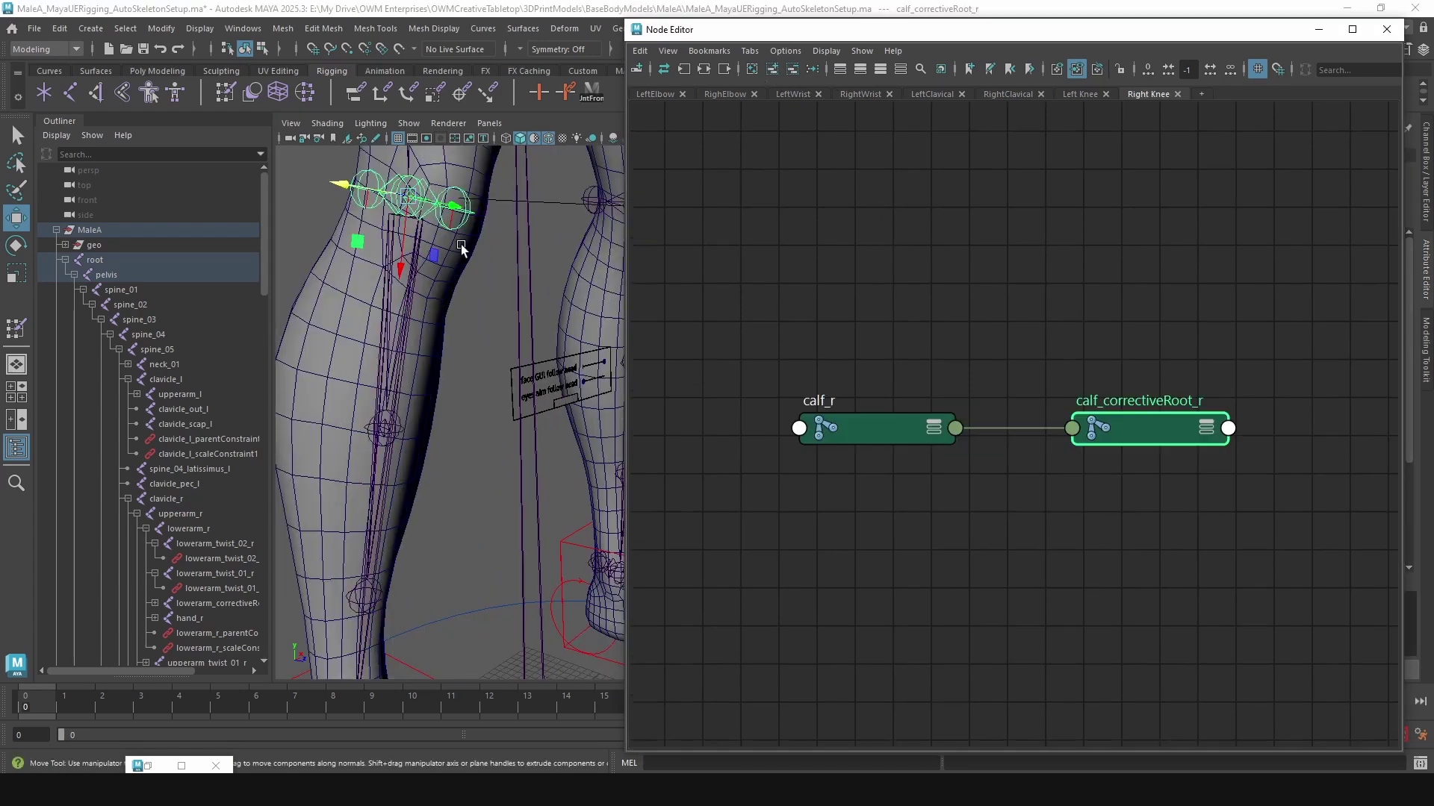
# Step: Add the calf_knee_r and calf_kneeBack_r joints together to the Right Knee graph, and clear the selection
pyautogui.click(463, 193)
pyautogui.click(353, 179)
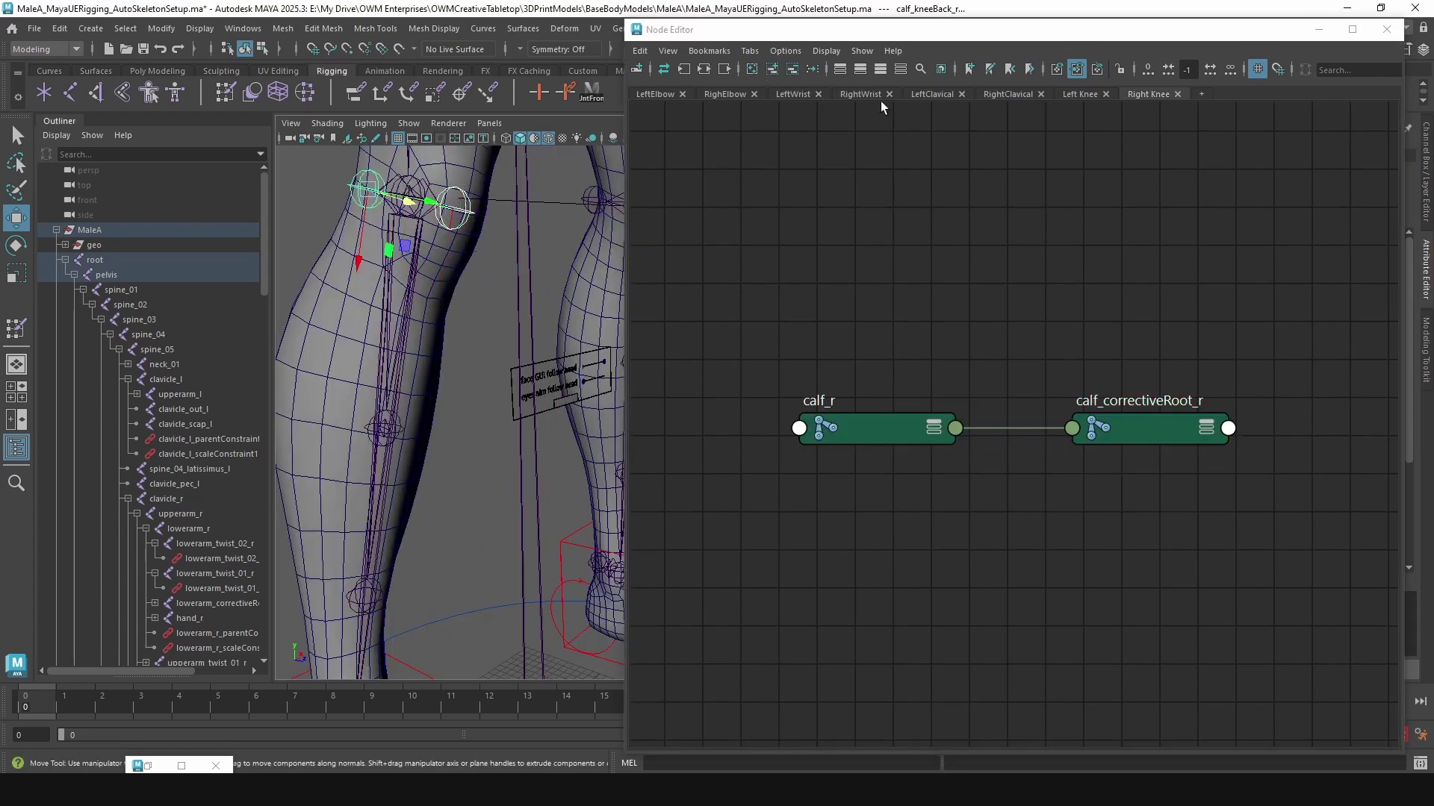
pyautogui.click(771, 70)
pyautogui.scroll(-3, 1097, 304)
pyautogui.scroll(2, 1004, 311)
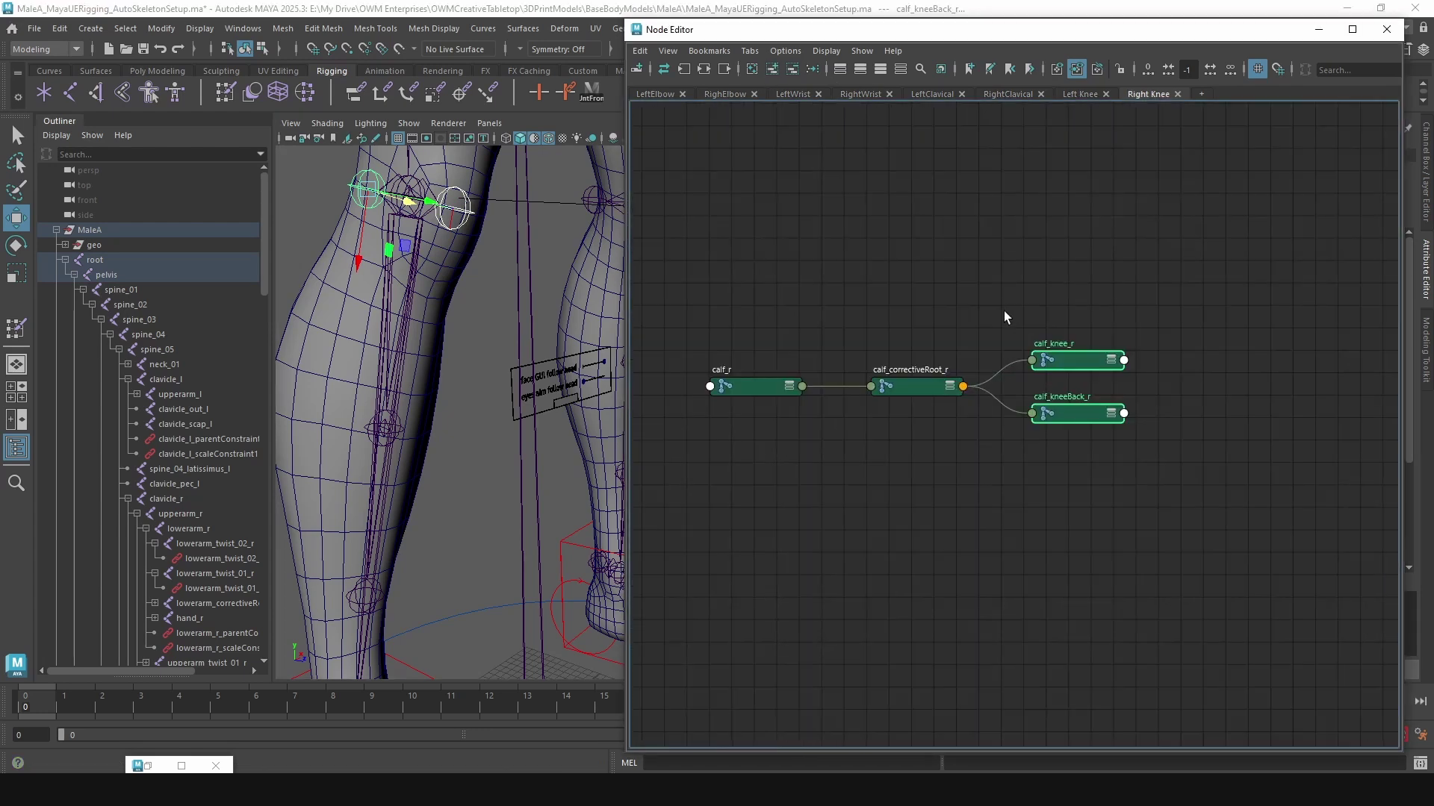
pyautogui.keyDown('alt'); pyautogui.moveTo(504, 335); pyautogui.dragTo(471, 347); pyautogui.keyUp('alt')
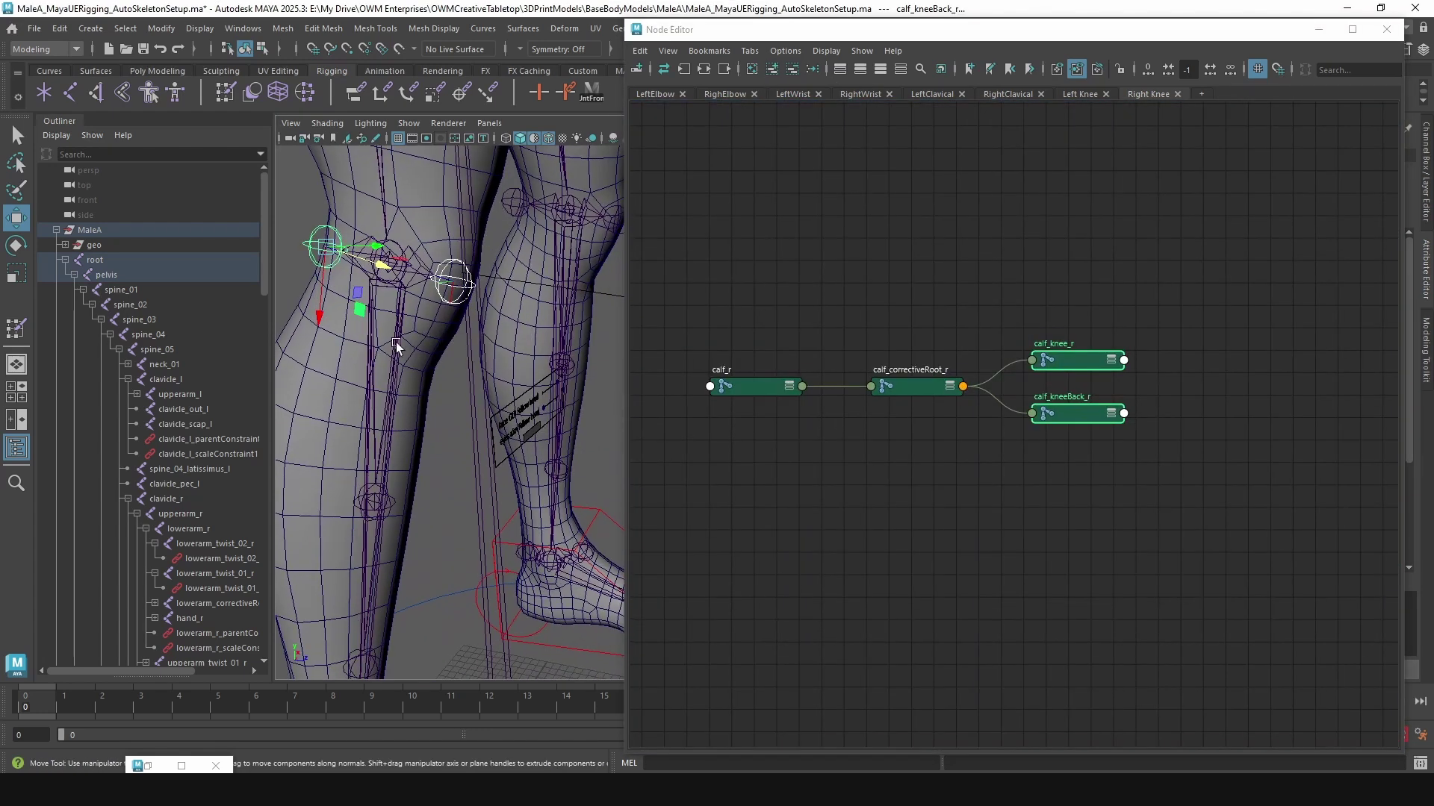
pyautogui.click(1043, 289)
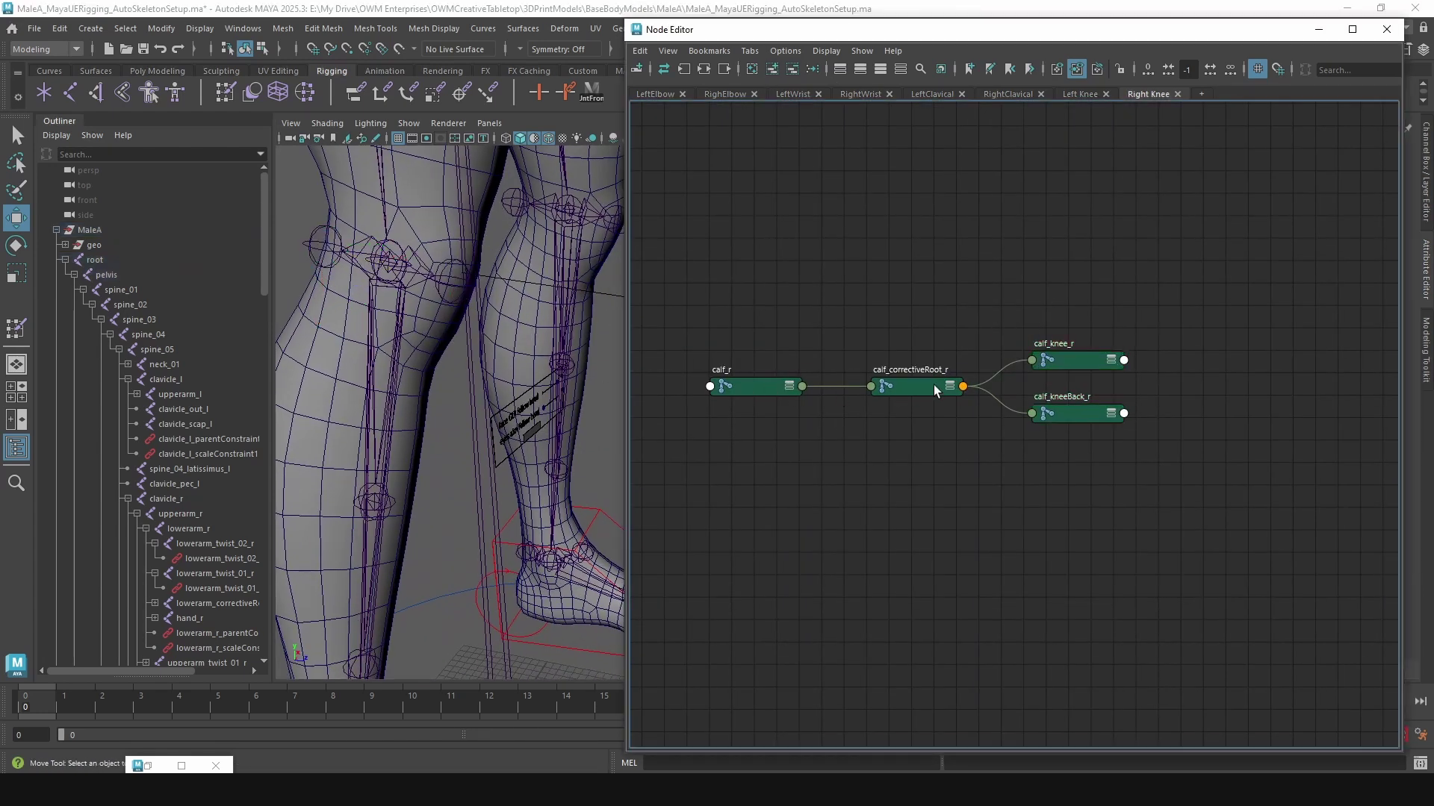
# Step: Spread the joint nodes apart, placing calf_correctiveRoot_r between calf_r and the two knee joint nodes and above them
pyautogui.moveTo(887, 245); pyautogui.dragTo(886, 245)
pyautogui.moveTo(929, 383); pyautogui.dragTo(923, 621)
pyautogui.moveTo(741, 391); pyautogui.dragTo(717, 390)
pyautogui.scroll(-2, 829, 329)
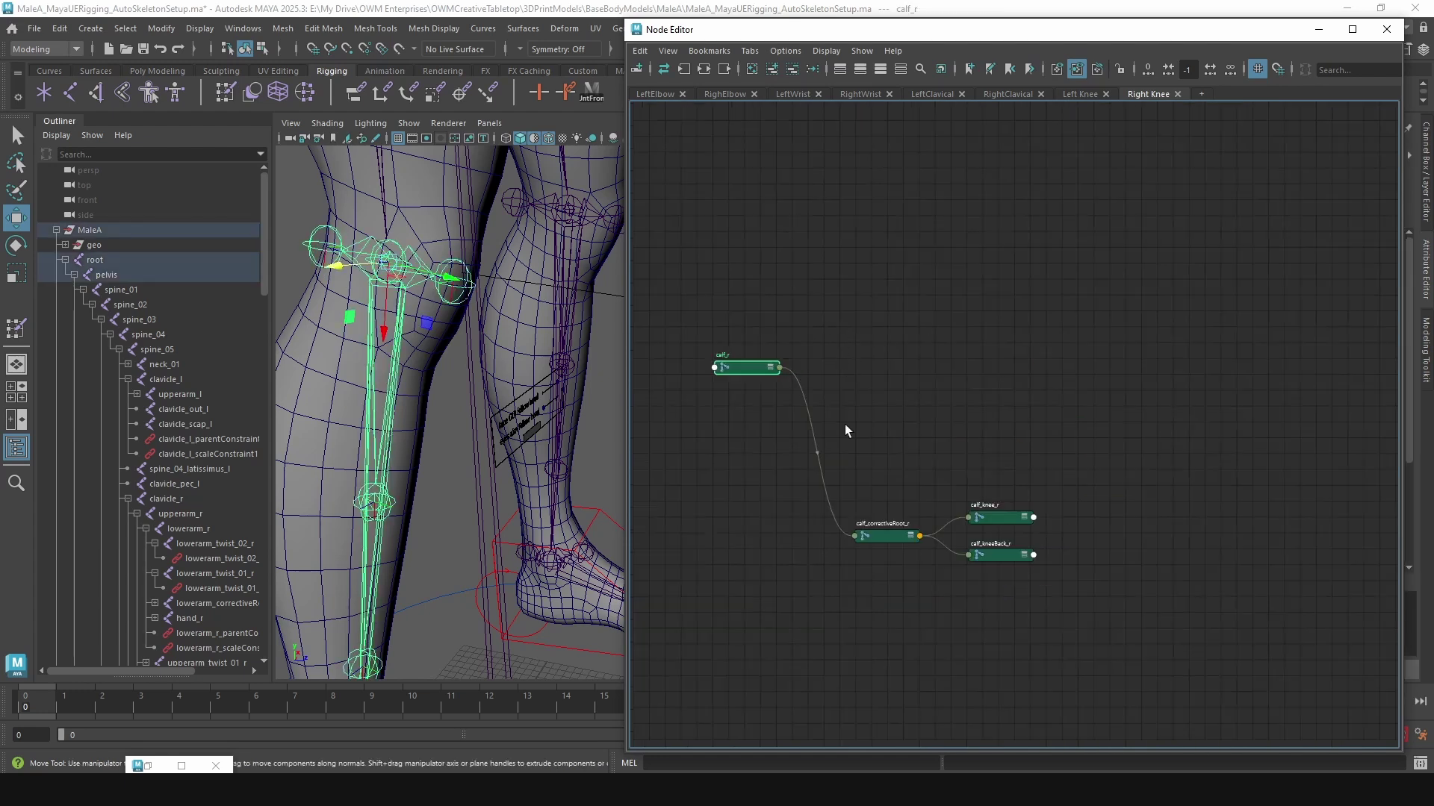
pyautogui.click(894, 536)
pyautogui.moveTo(894, 535); pyautogui.dragTo(918, 324)
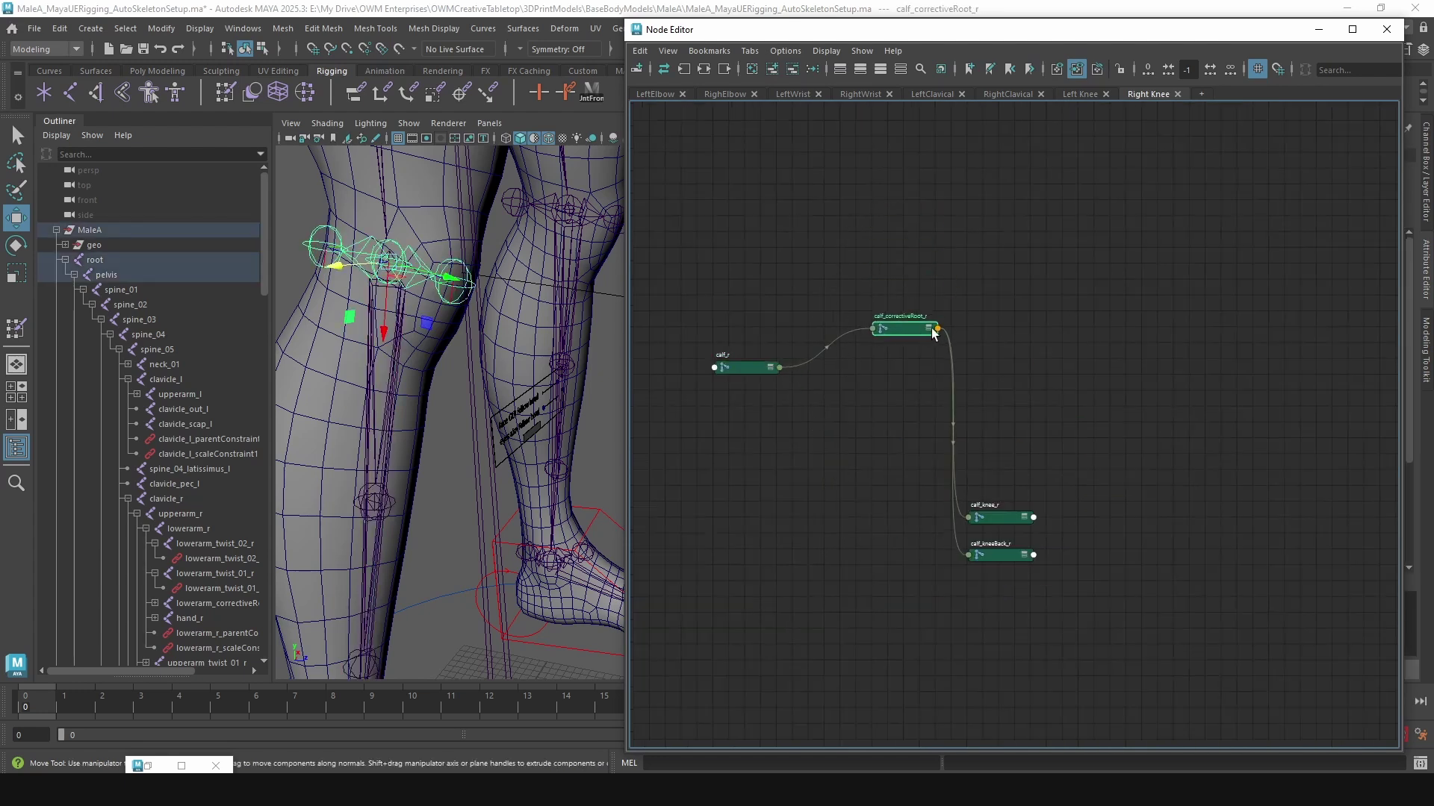
# Step: Expand all four joint nodes in the Right Knee graph to show their full attribute lists
pyautogui.click(929, 328)
pyautogui.scroll(2, 920, 338)
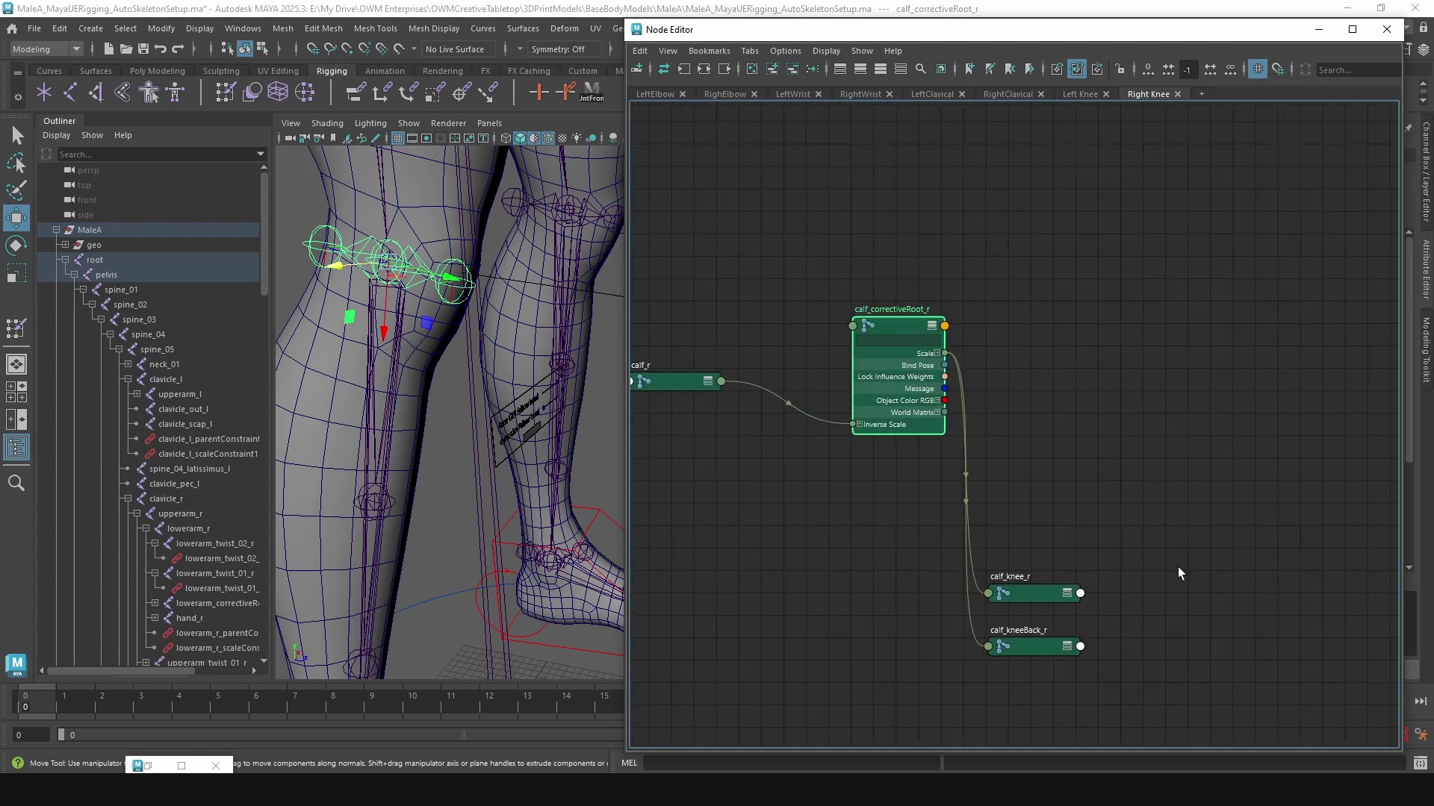
pyautogui.moveTo(592, 252); pyautogui.dragTo(590, 252)
pyautogui.click(881, 69)
pyautogui.scroll(-4, 1046, 276)
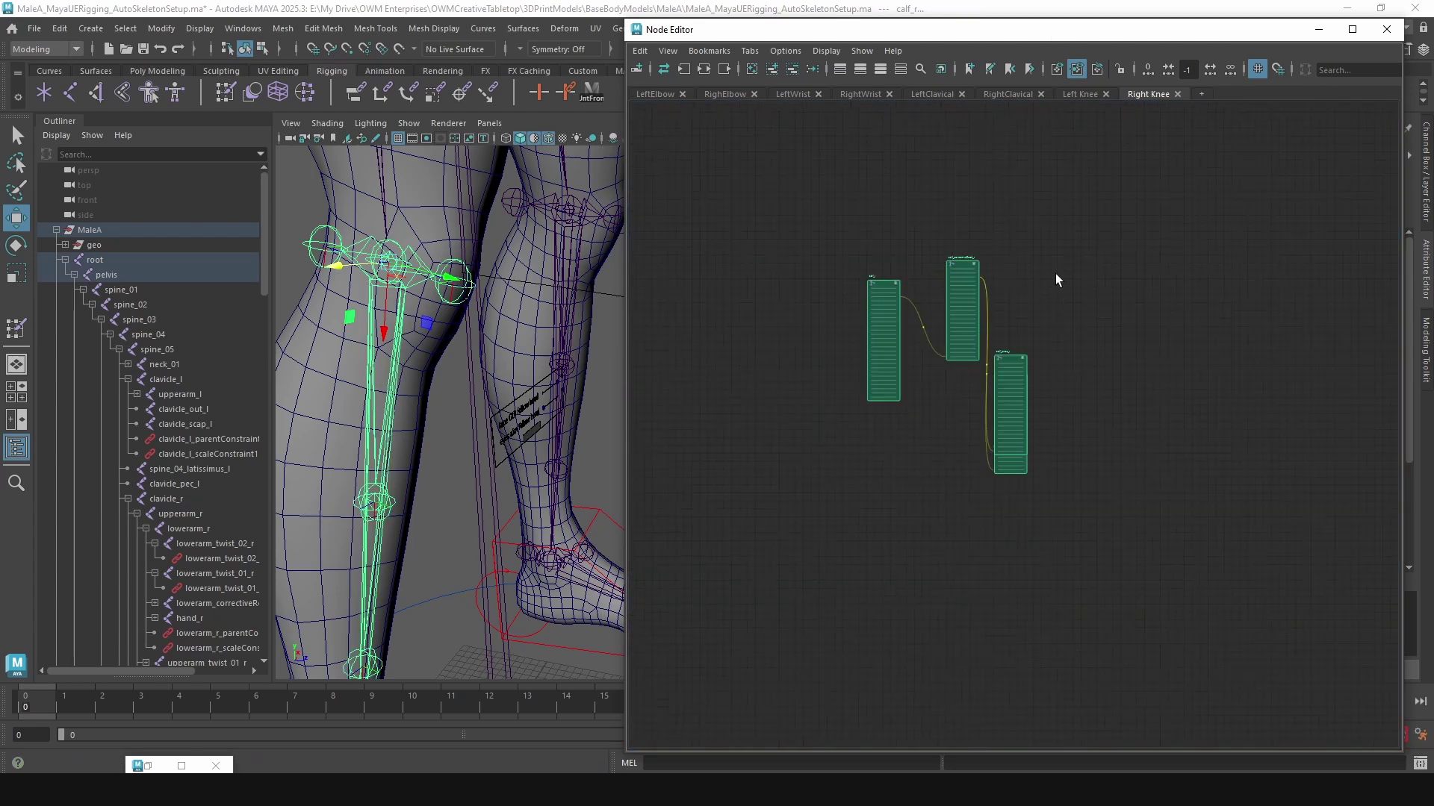
# Step: Space out the expanded nodes, with calf_knee_r above calf_kneeBack_r and calf_r well ahead of calf_correctiveRoot_r
pyautogui.scroll(4, 1055, 295)
pyautogui.click(950, 469)
pyautogui.moveTo(950, 469); pyautogui.dragTo(996, 109)
pyautogui.scroll(-3, 870, 203)
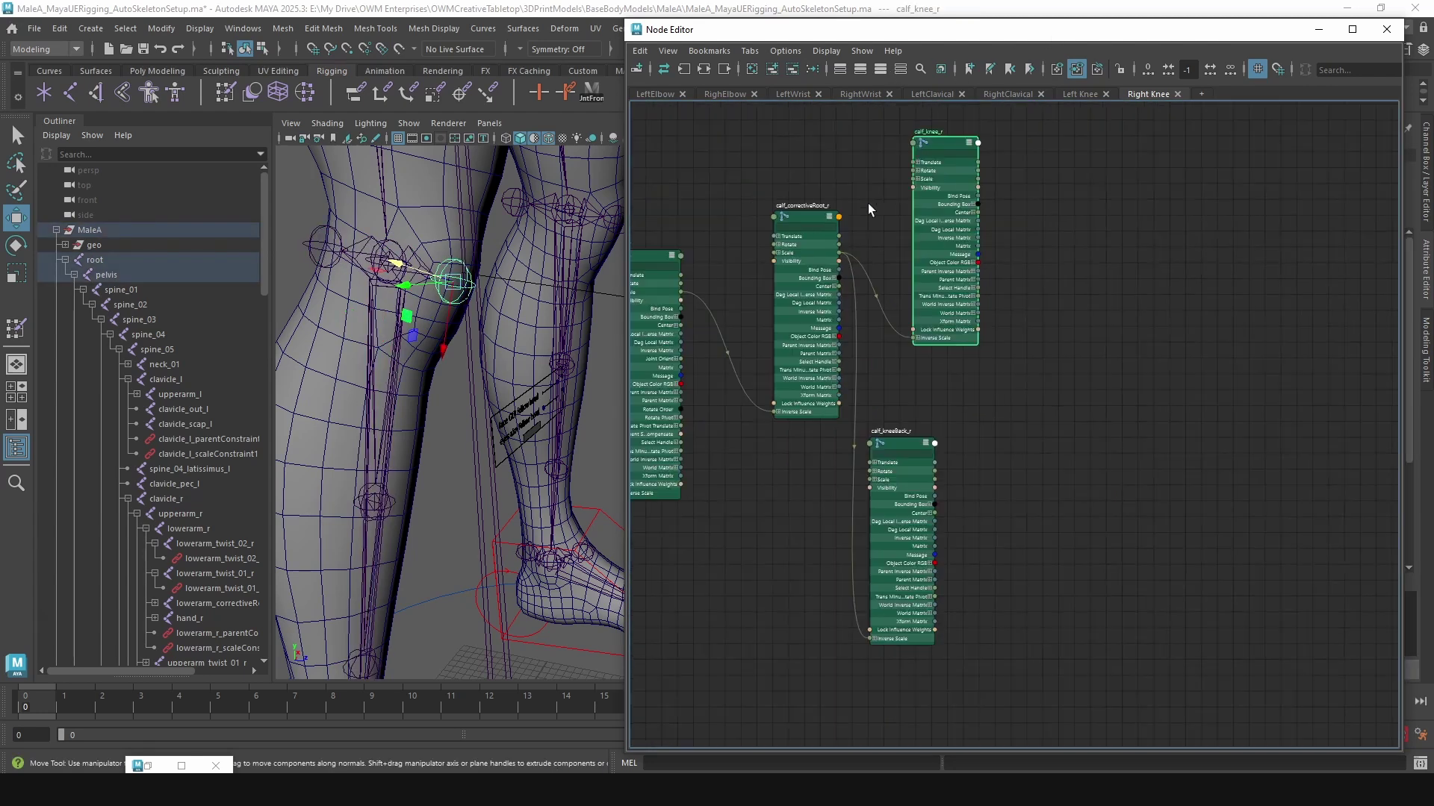
pyautogui.moveTo(910, 249); pyautogui.dragTo(895, 341)
pyautogui.moveTo(735, 290); pyautogui.dragTo(654, 274)
pyautogui.keyDown('alt'); pyautogui.moveTo(788, 248); pyautogui.dragTo(935, 266, button='middle'); pyautogui.keyUp('alt')
pyautogui.click(935, 266)
pyautogui.scroll(3, 808, 296)
pyautogui.moveTo(809, 289); pyautogui.dragTo(720, 290)
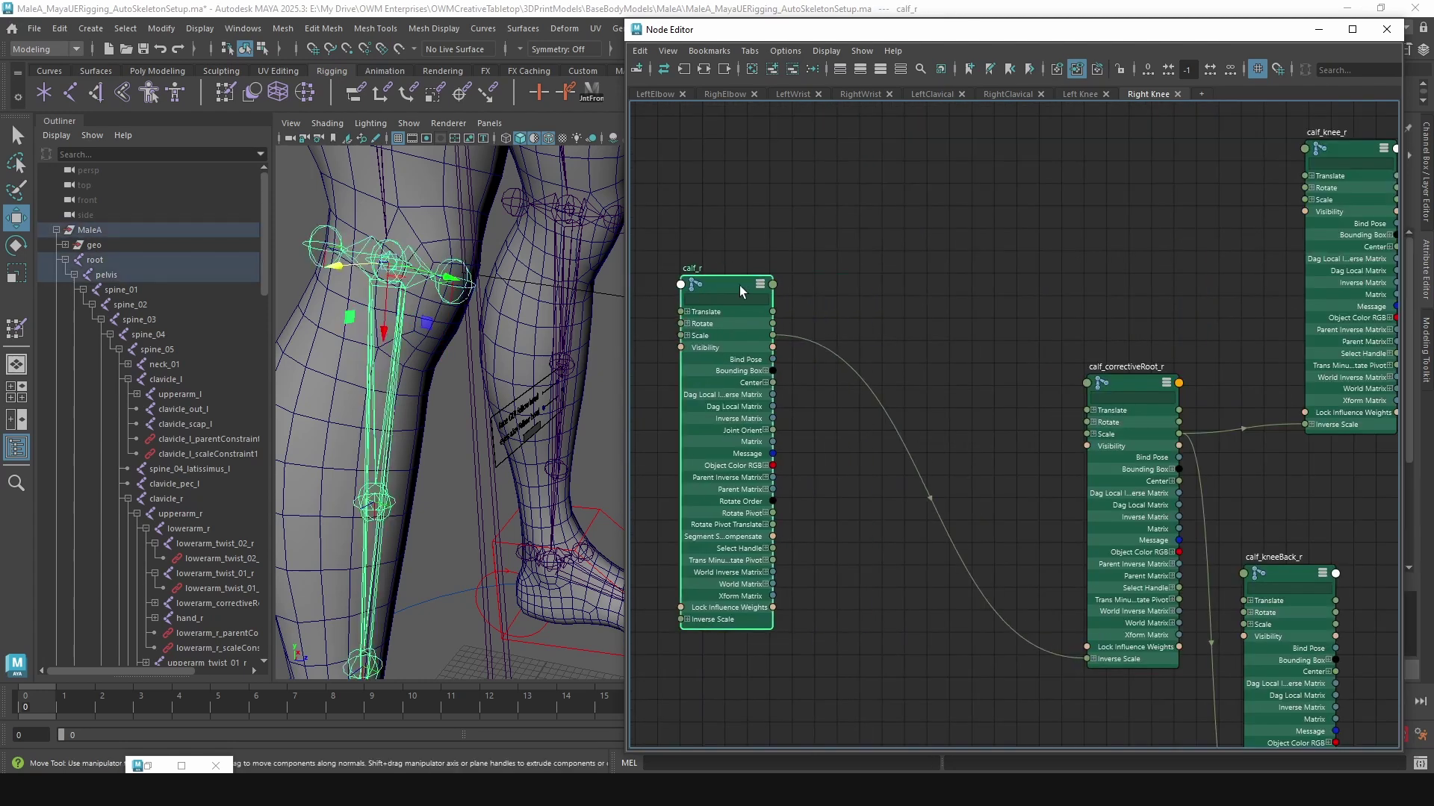
# Step: Select the right calf_r joint and show its channel values beside the Node Editor
pyautogui.keyDown('alt'); pyautogui.moveTo(827, 266); pyautogui.dragTo(857, 270, button='middle'); pyautogui.keyUp('alt')
pyautogui.scroll(-3, 441, 573)
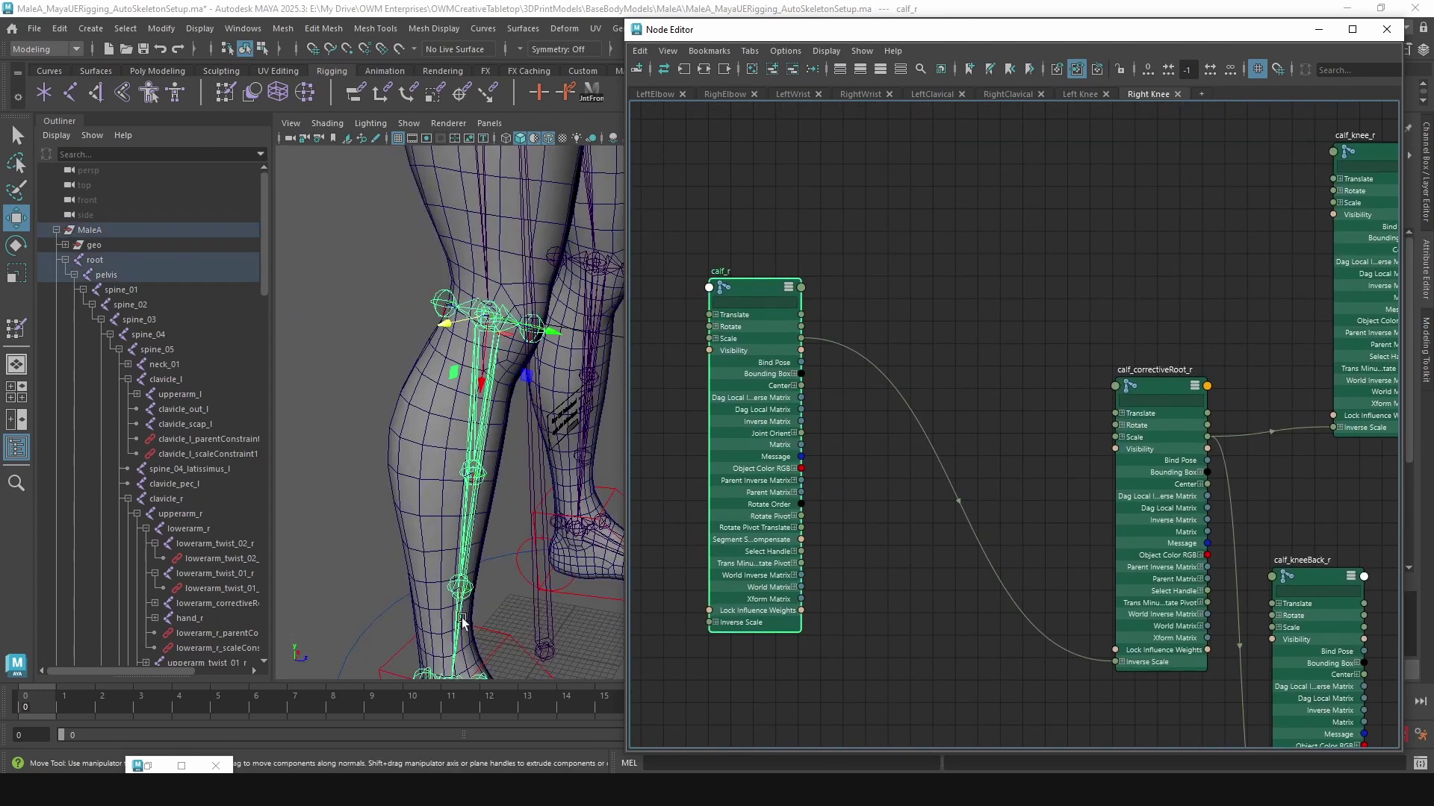
pyautogui.click(465, 634)
pyautogui.moveTo(1054, 33); pyautogui.dragTo(976, 37)
pyautogui.hotkey('ctrl', 'a')
# Step: Rotate calf_r about its Z axis to test the right knee bend, and undo the rotation
pyautogui.middleClick(548, 248)
pyautogui.press('e')
pyautogui.moveTo(550, 238); pyautogui.dragTo(554, 312)
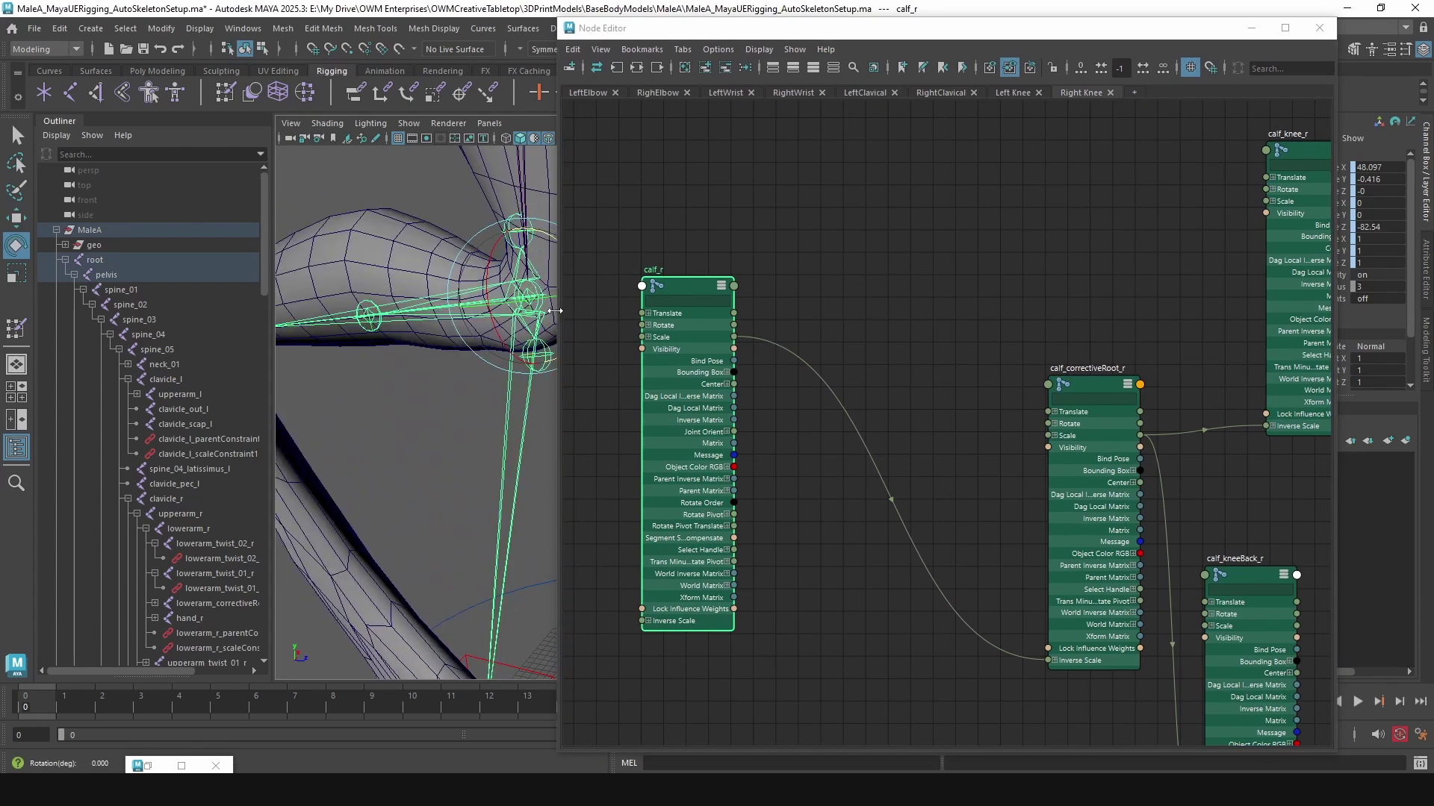
pyautogui.hotkey('ctrl', 'z')
# Step: Expand the Rotate attributes of calf_r and calf_correctiveRoot_r into their X, Y and Z channels
pyautogui.scroll(3, 741, 299)
pyautogui.scroll(-3, 816, 340)
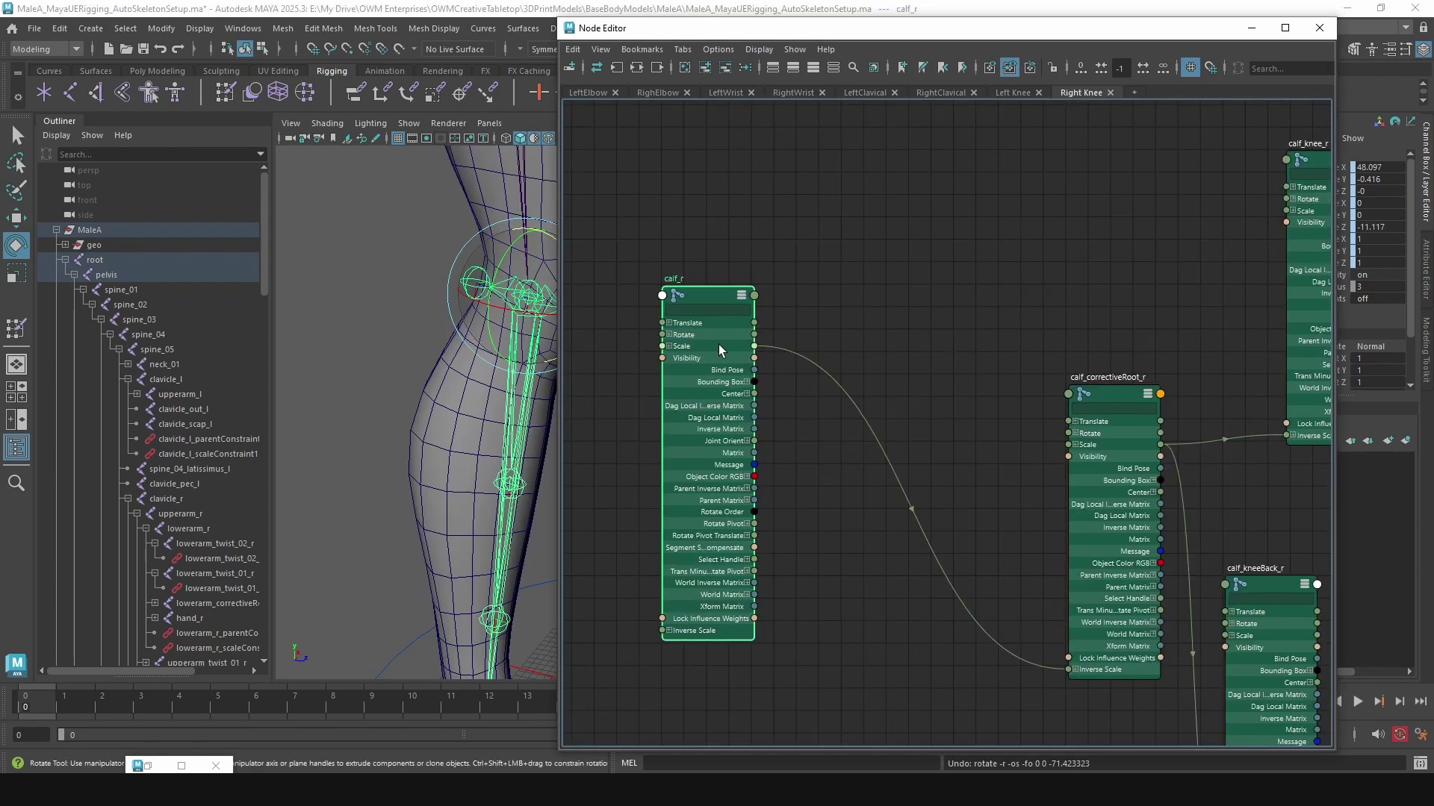
pyautogui.click(669, 335)
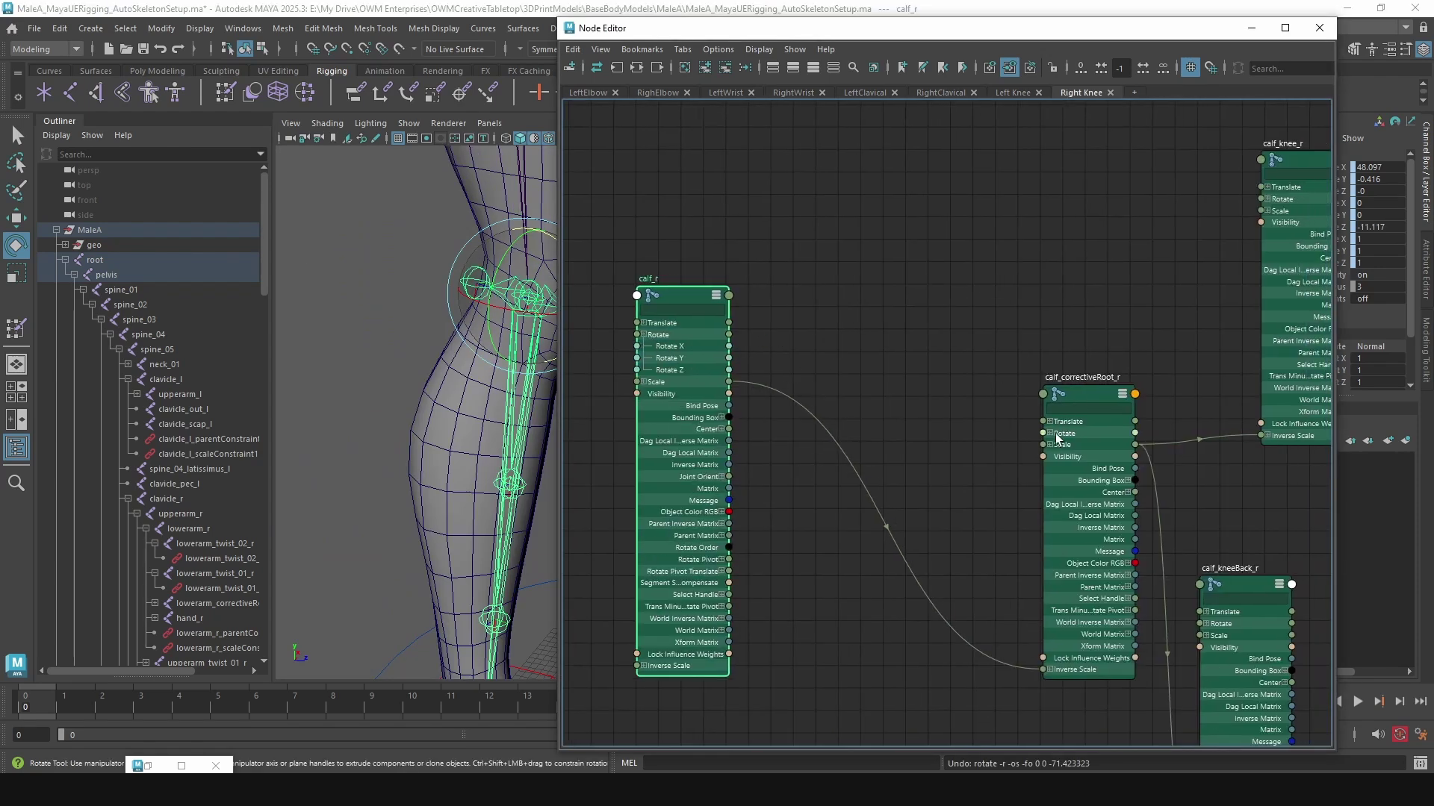
pyautogui.click(1049, 434)
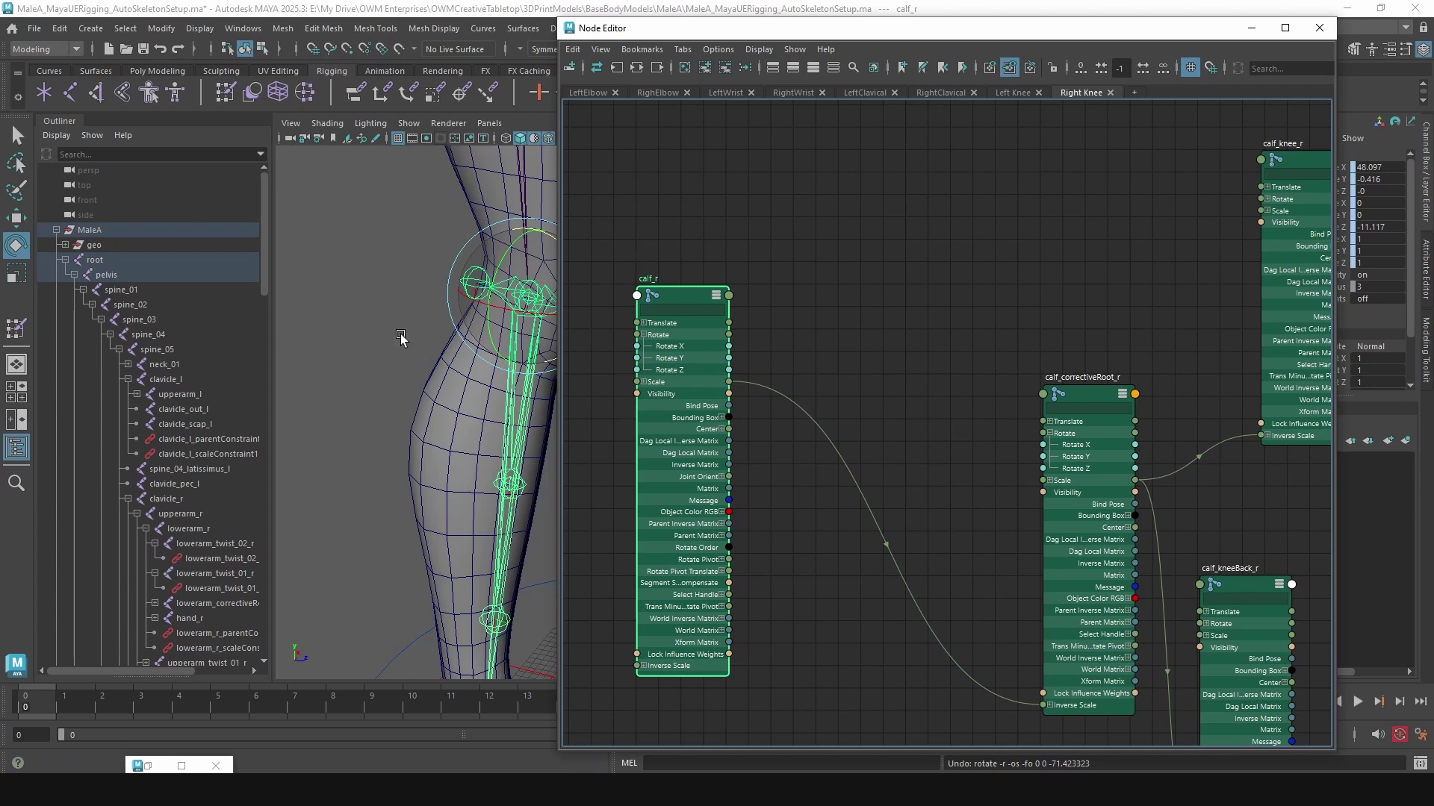
# Step: Examine the right knee joints from several angles against the rotate channels in the graph, and collapse calf_r's Rotate attribute
pyautogui.scroll(-5, 410, 300)
pyautogui.keyDown('alt'); pyautogui.moveTo(458, 266); pyautogui.dragTo(310, 313, button='middle'); pyautogui.keyUp('alt')
pyautogui.keyDown('alt'); pyautogui.moveTo(311, 313); pyautogui.dragTo(426, 358); pyautogui.keyUp('alt')
pyautogui.keyDown('alt'); pyautogui.moveTo(426, 359); pyautogui.dragTo(503, 359, button='middle'); pyautogui.keyUp('alt')
pyautogui.scroll(2, 448, 424)
pyautogui.scroll(2, 502, 359)
pyautogui.keyDown('alt'); pyautogui.moveTo(503, 358); pyautogui.dragTo(492, 396); pyautogui.keyUp('alt')
pyautogui.keyDown('alt'); pyautogui.moveTo(378, 418); pyautogui.dragTo(525, 365, button='middle'); pyautogui.keyUp('alt')
pyautogui.keyDown('alt'); pyautogui.moveTo(525, 366); pyautogui.dragTo(404, 351); pyautogui.keyUp('alt')
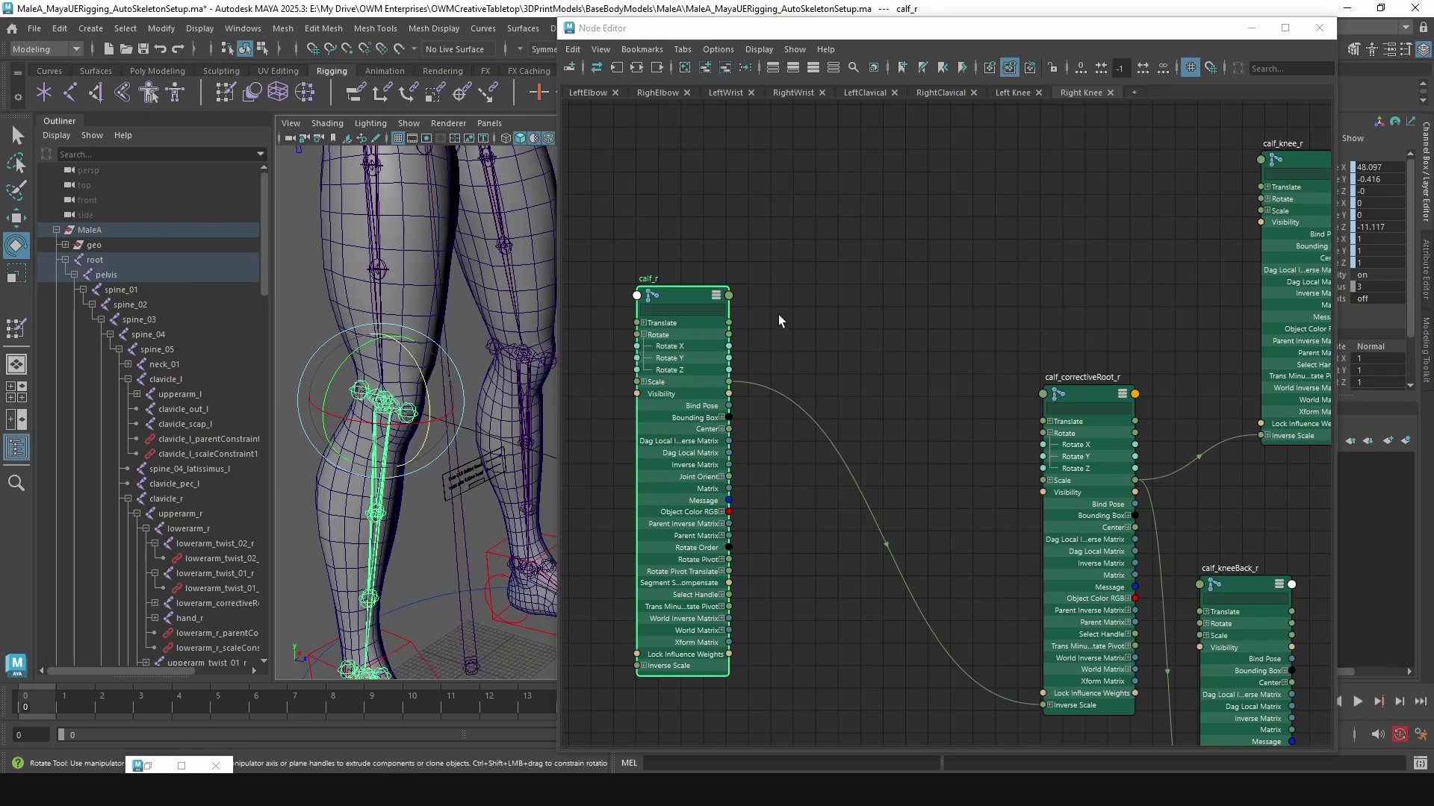
pyautogui.scroll(2, 782, 343)
pyautogui.scroll(-2, 900, 357)
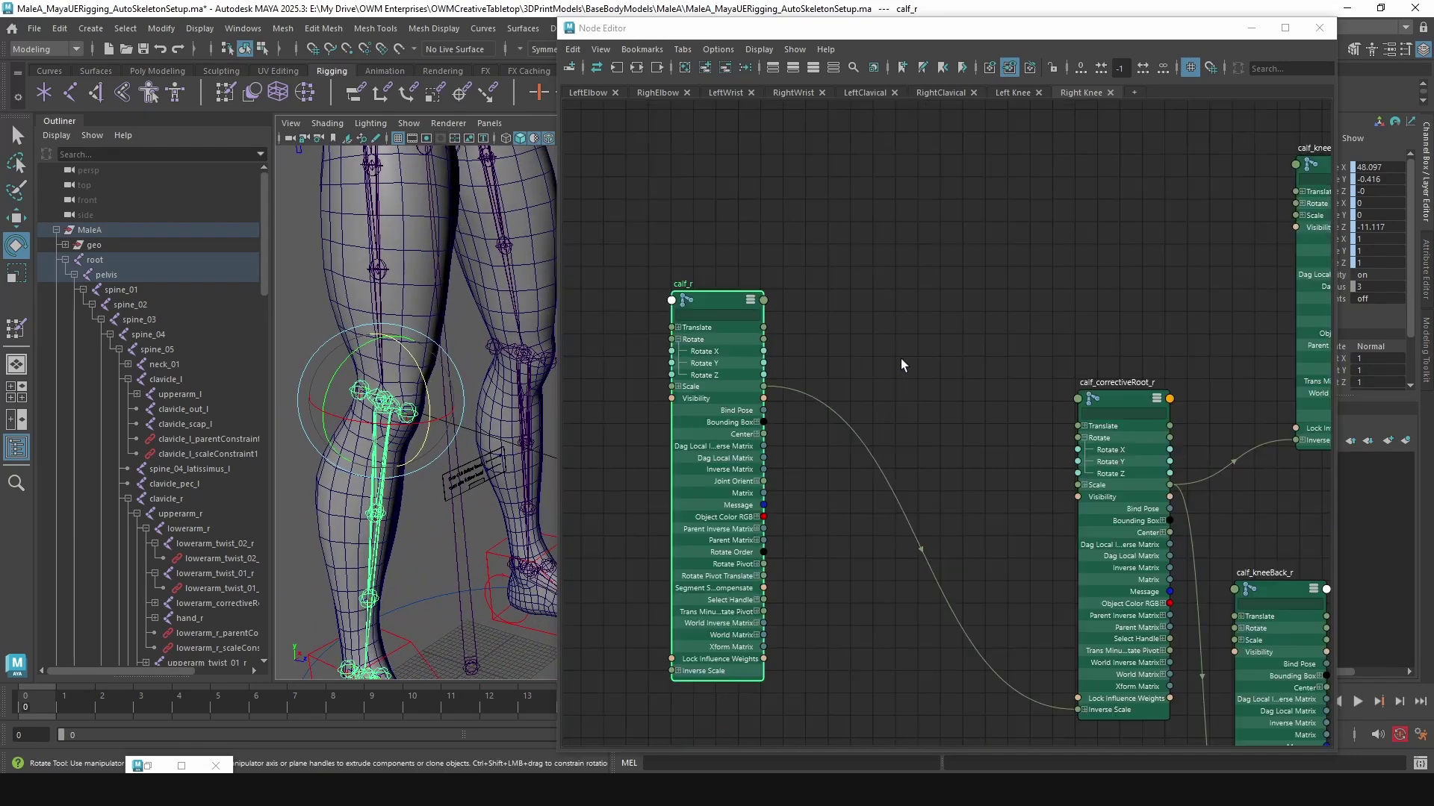
pyautogui.keyDown('alt'); pyautogui.moveTo(901, 357); pyautogui.dragTo(872, 357, button='middle'); pyautogui.keyUp('alt')
pyautogui.scroll(2, 872, 357)
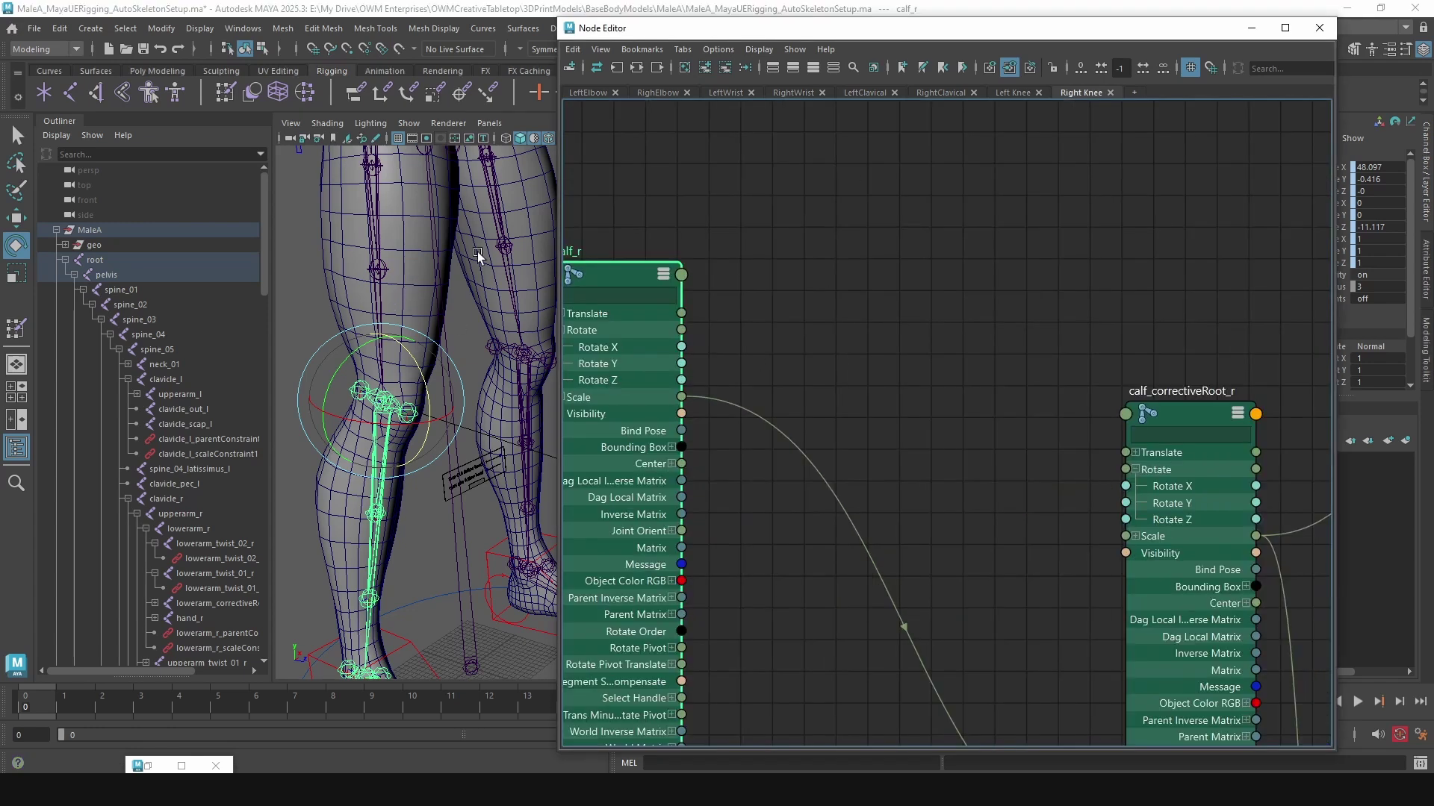
pyautogui.keyDown('alt'); pyautogui.moveTo(478, 255); pyautogui.dragTo(408, 288); pyautogui.keyUp('alt')
pyautogui.scroll(-2, 796, 322)
pyautogui.scroll(2, 835, 338)
pyautogui.keyDown('alt'); pyautogui.moveTo(804, 330); pyautogui.dragTo(820, 356, button='middle'); pyautogui.keyUp('alt')
pyautogui.click(602, 348)
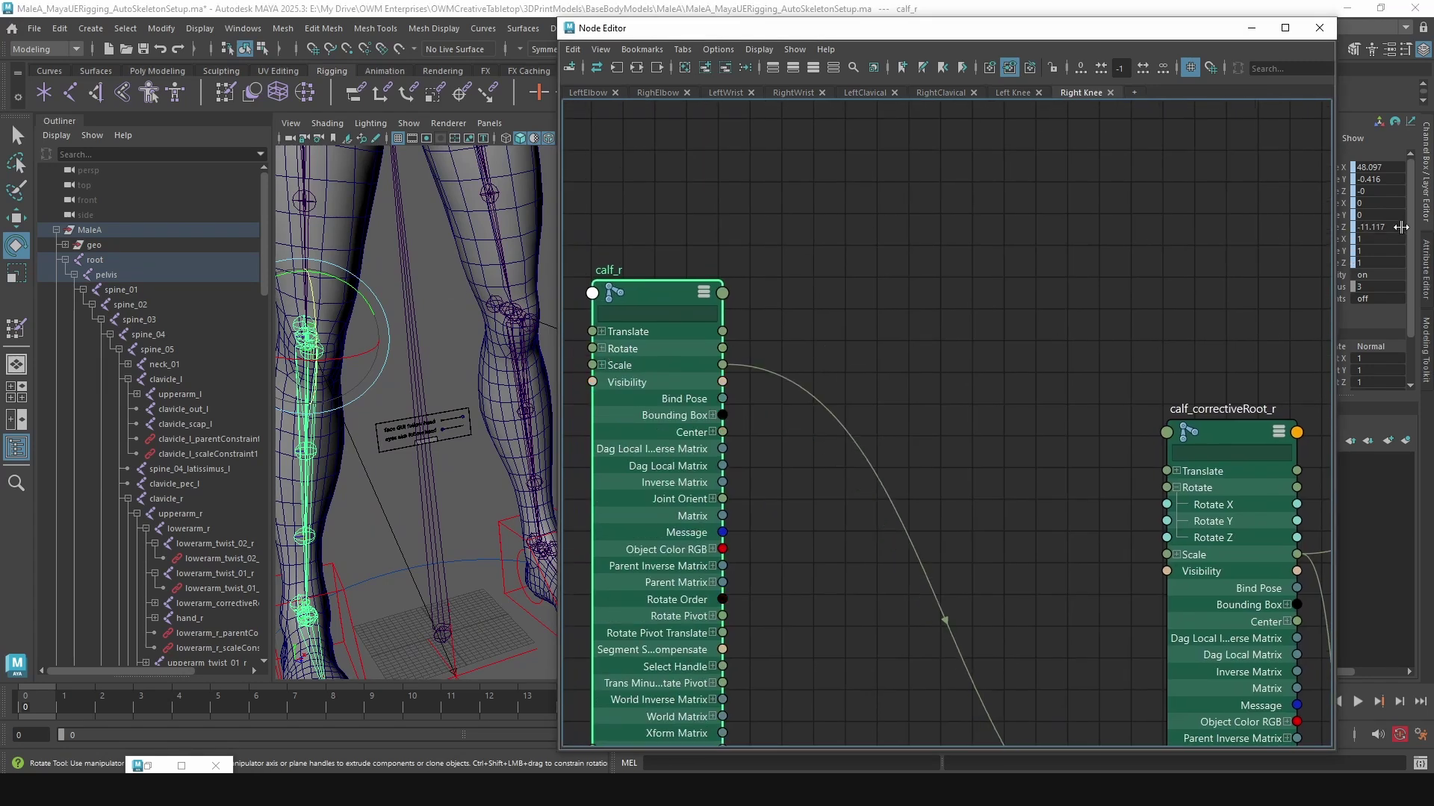
# Step: Bend the right knee again by rotating calf_r in the side view, and undo that rotation
pyautogui.keyDown('alt'); pyautogui.moveTo(396, 442); pyautogui.dragTo(507, 439); pyautogui.keyUp('alt')
pyautogui.keyDown('alt'); pyautogui.moveTo(470, 415); pyautogui.dragTo(572, 366, button='middle'); pyautogui.keyUp('alt')
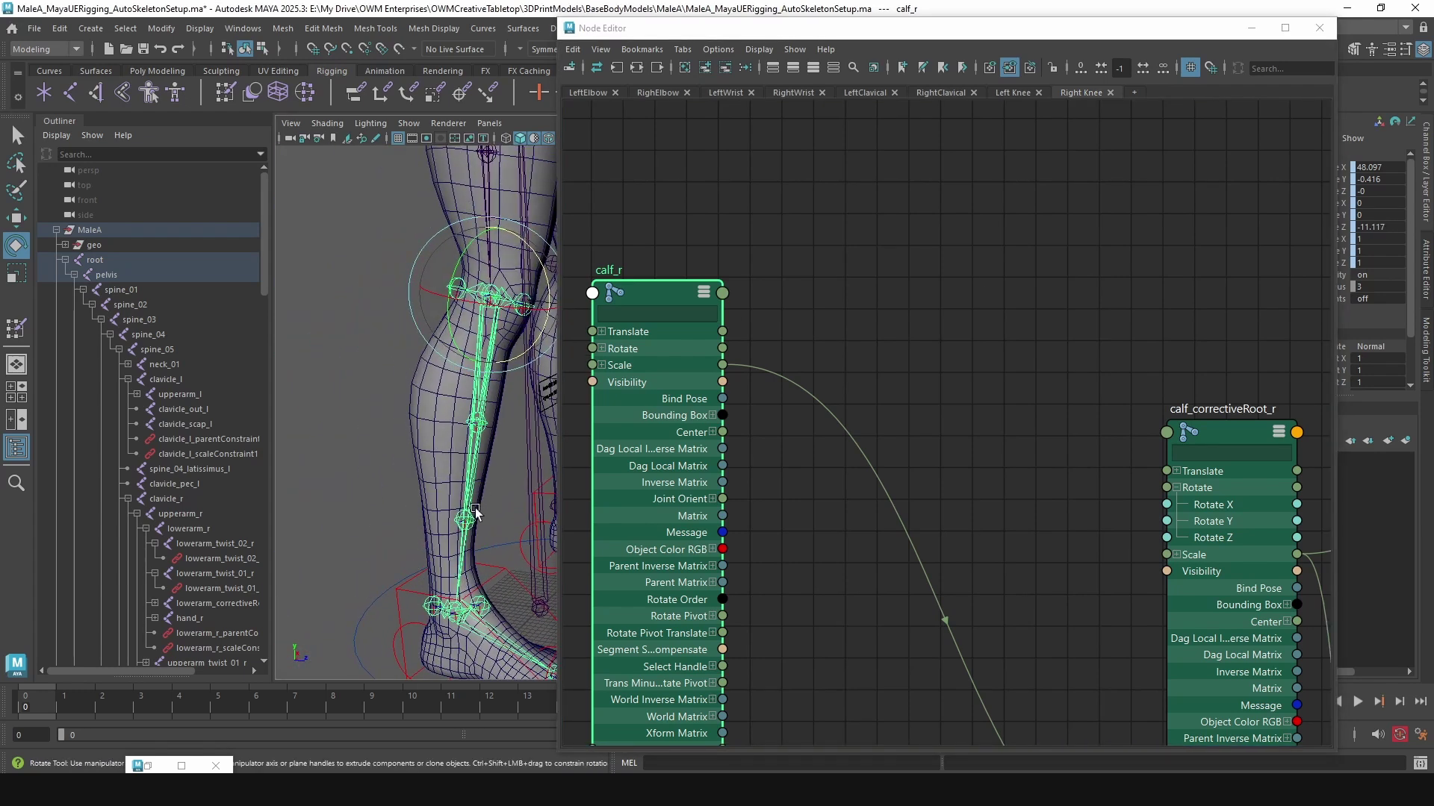
pyautogui.click(455, 561)
pyautogui.click(464, 554)
pyautogui.moveTo(534, 252); pyautogui.dragTo(523, 307)
pyautogui.hotkey('ctrl', 'z')
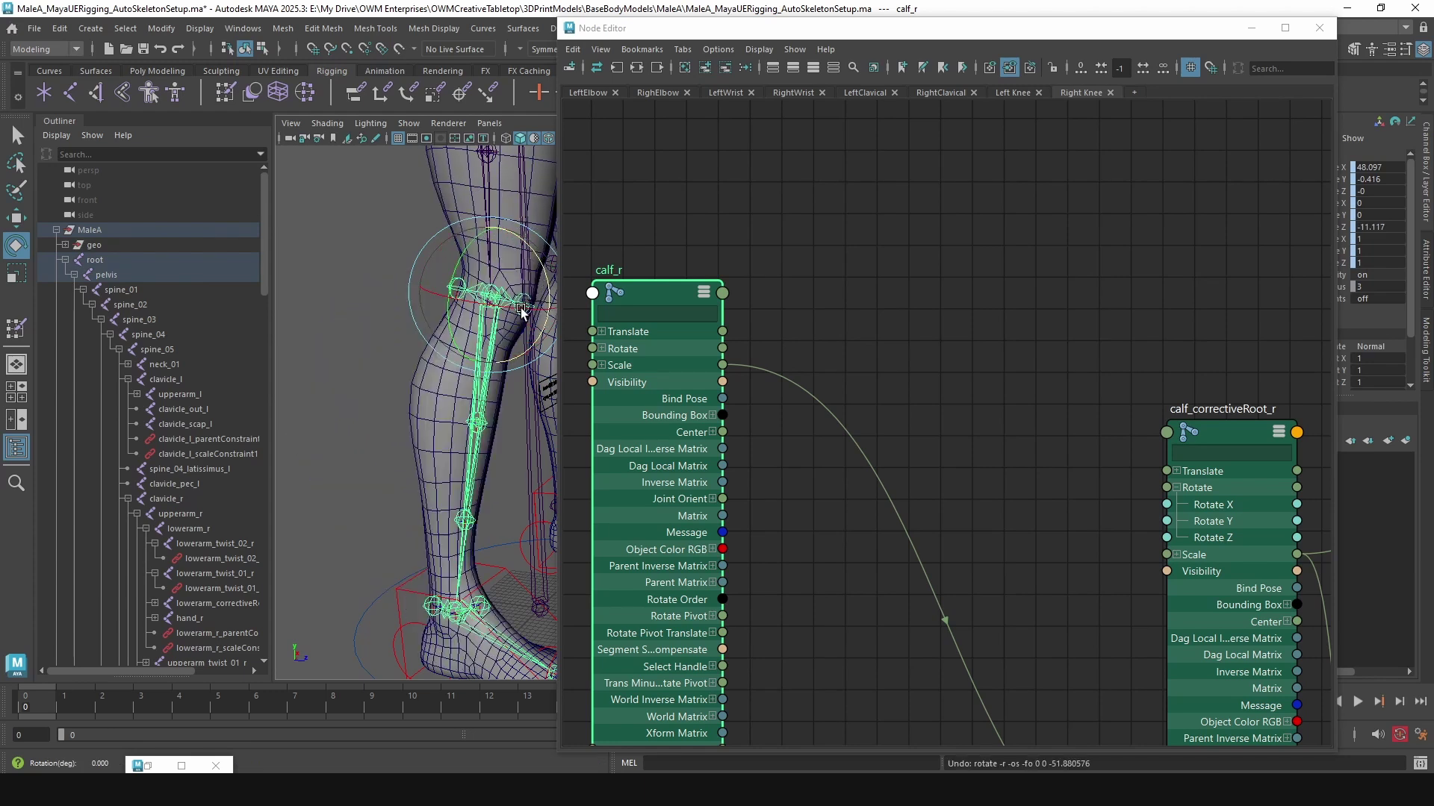
# Step: Create a plusMinusAverage node above and between calf_r and calf_correctiveRoot_r, and expand its attributes
pyautogui.keyDown('alt'); pyautogui.moveTo(814, 360); pyautogui.dragTo(787, 372, button='middle'); pyautogui.keyUp('alt')
pyautogui.moveTo(695, 361); pyautogui.dragTo(880, 185)
pyautogui.click(821, 211)
pyautogui.press('Tab')
pyautogui.write('plus')
pyautogui.press('Return')
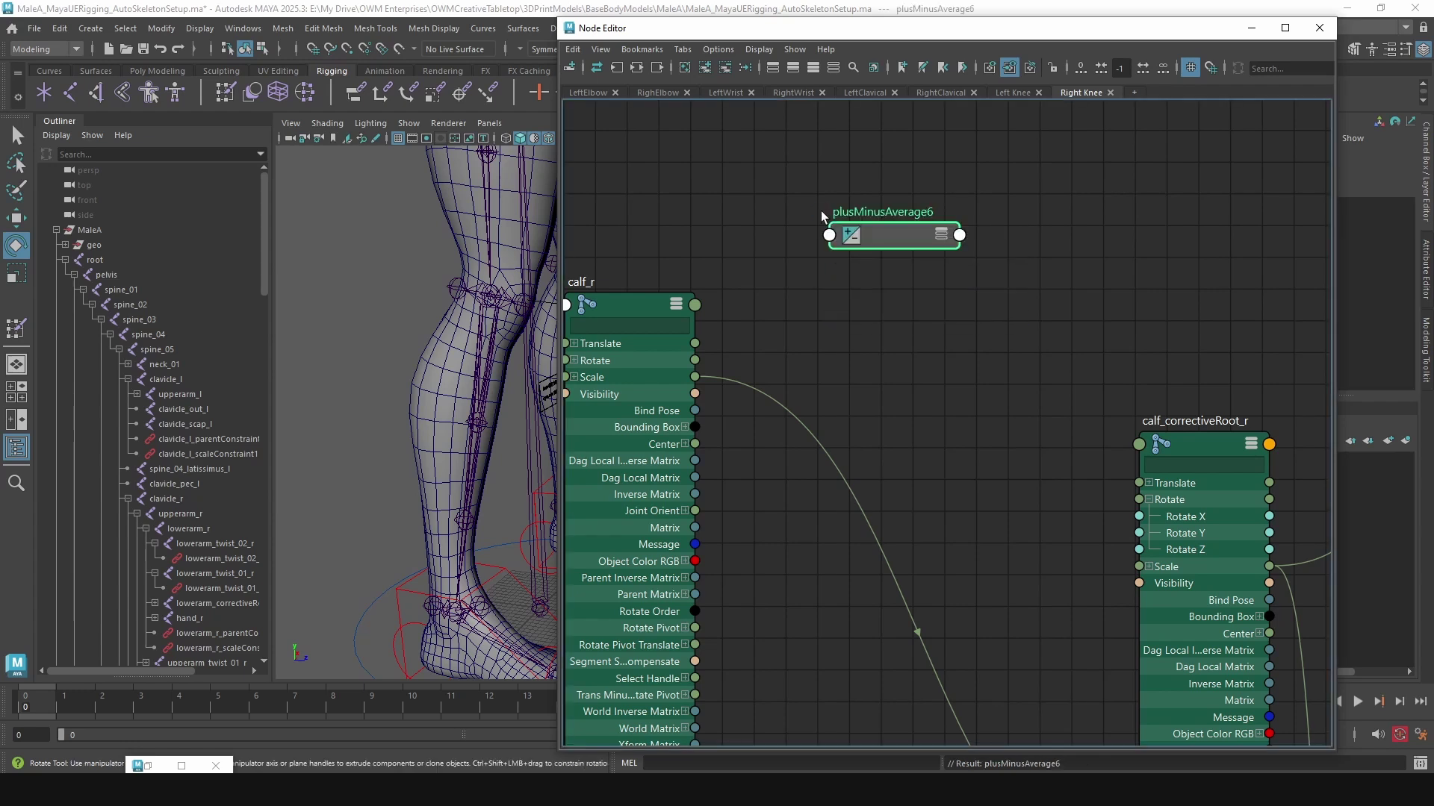
pyautogui.click(941, 237)
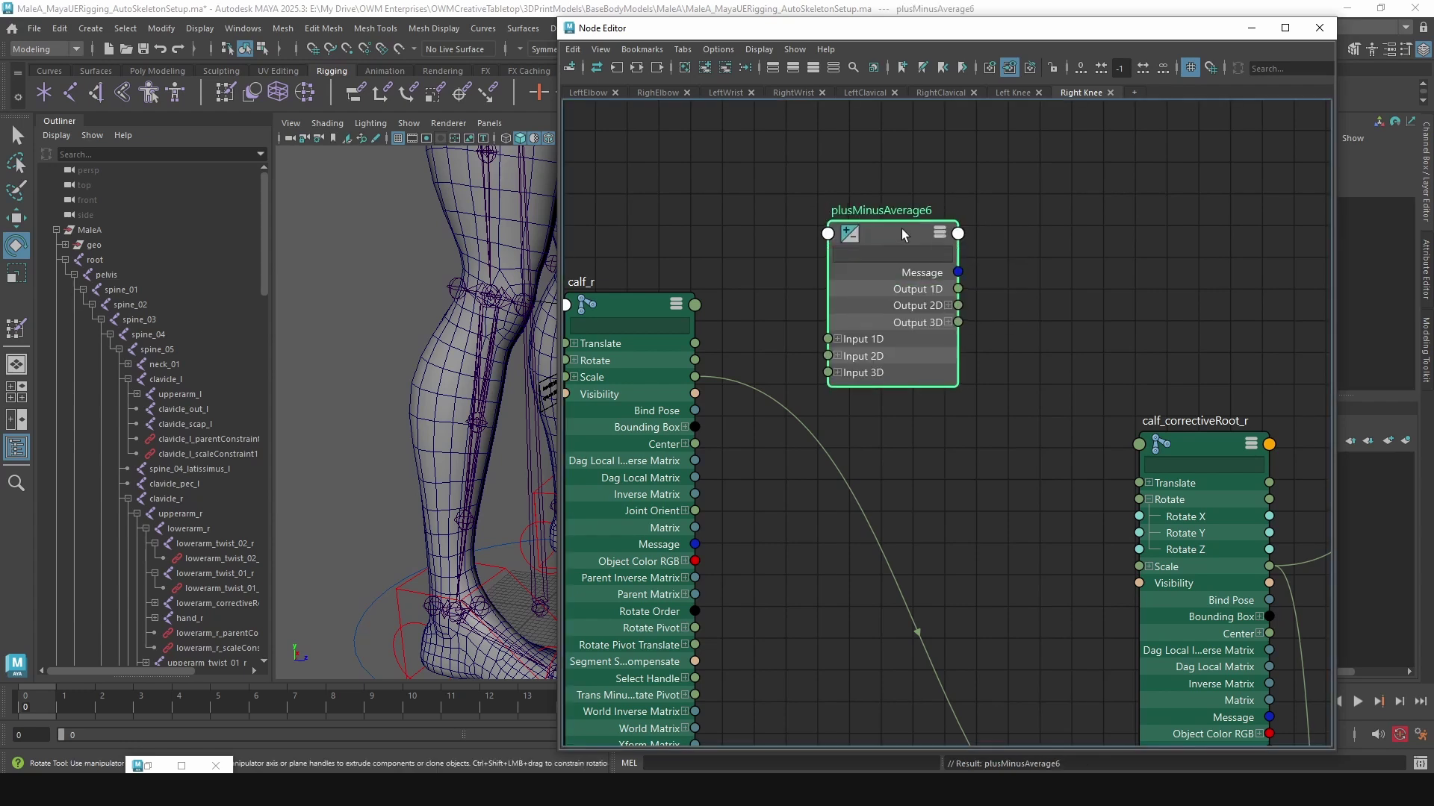
# Step: Set the plusMinusAverage node's operation to Subtract
pyautogui.moveTo(988, 39); pyautogui.dragTo(752, 37)
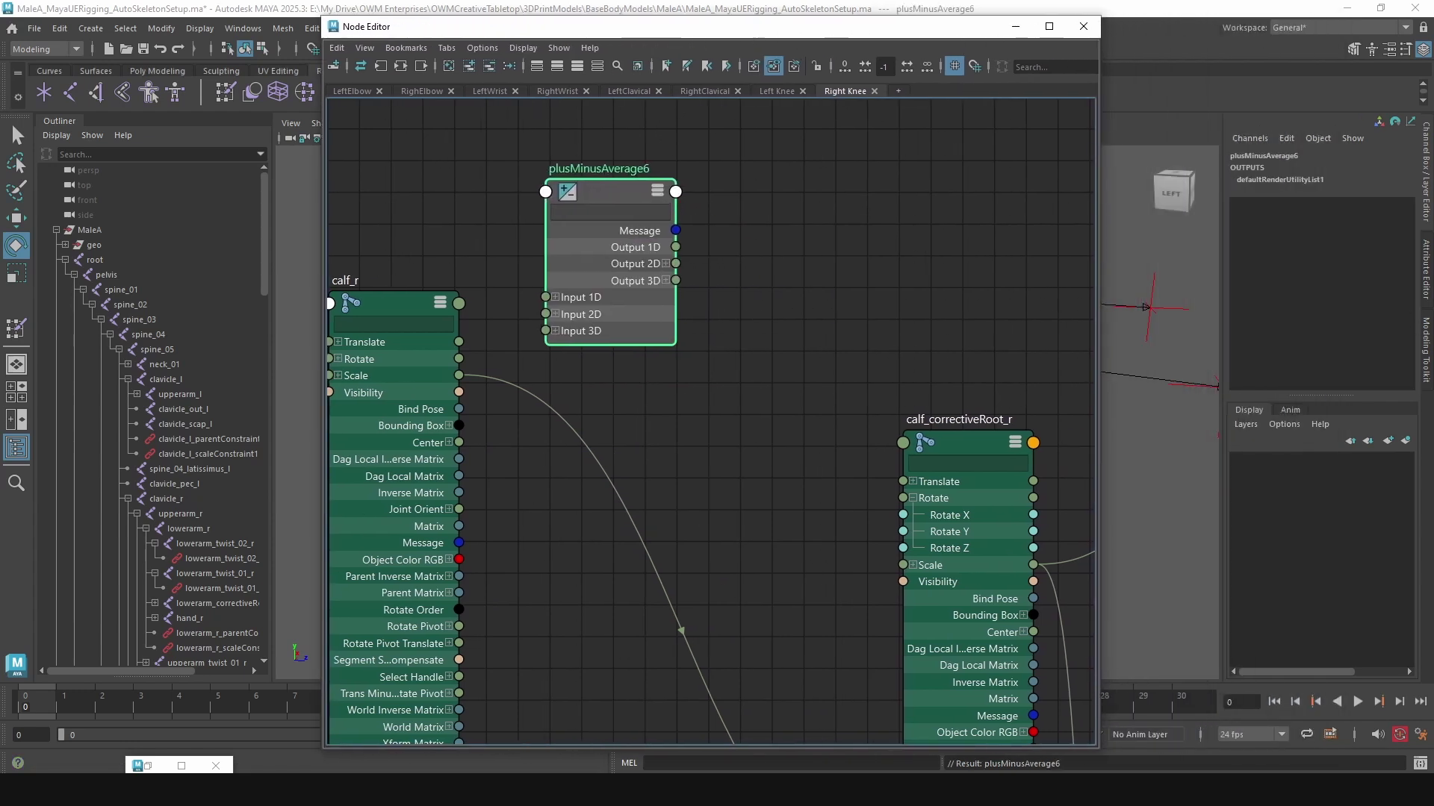
pyautogui.click(1421, 286)
pyautogui.click(1274, 310)
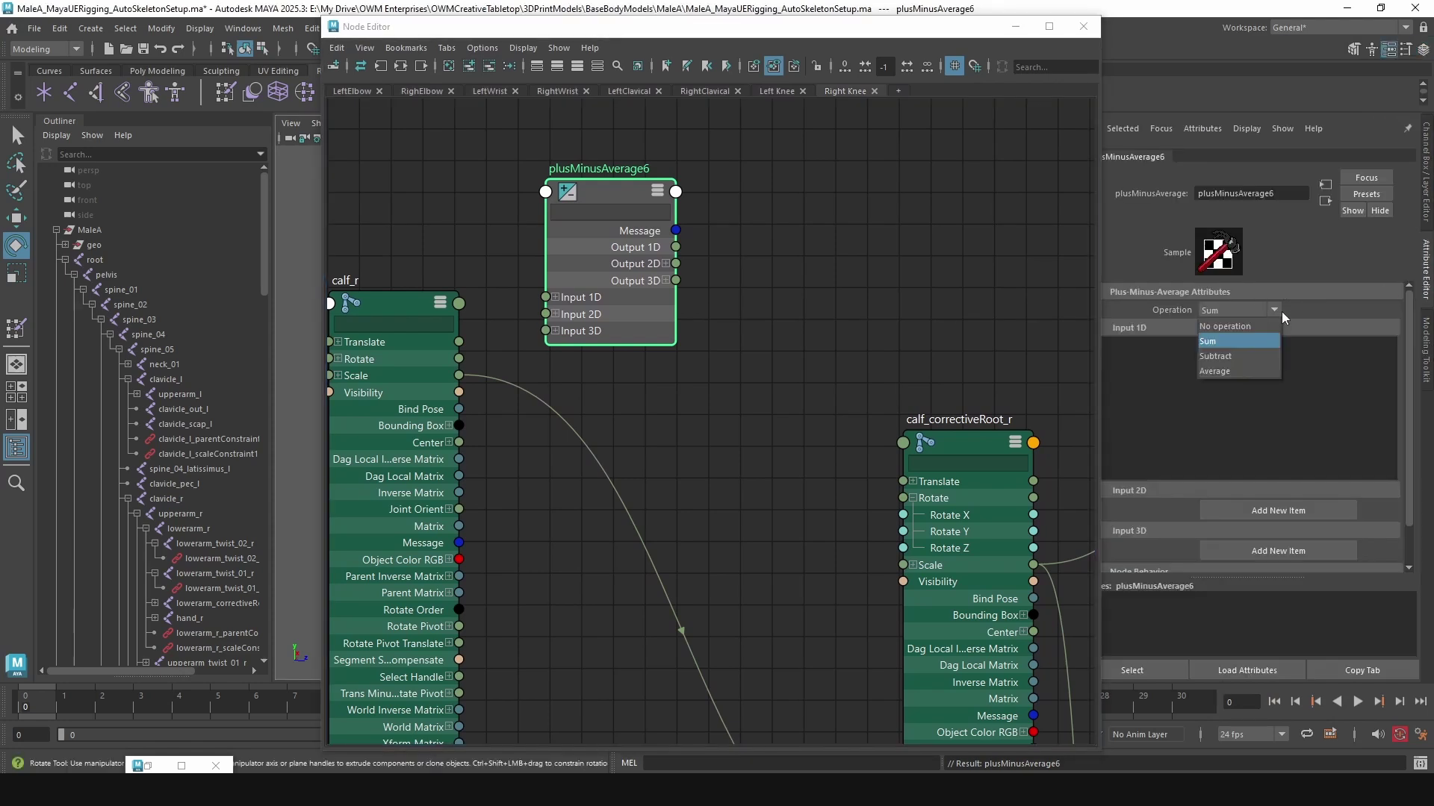
pyautogui.click(1235, 355)
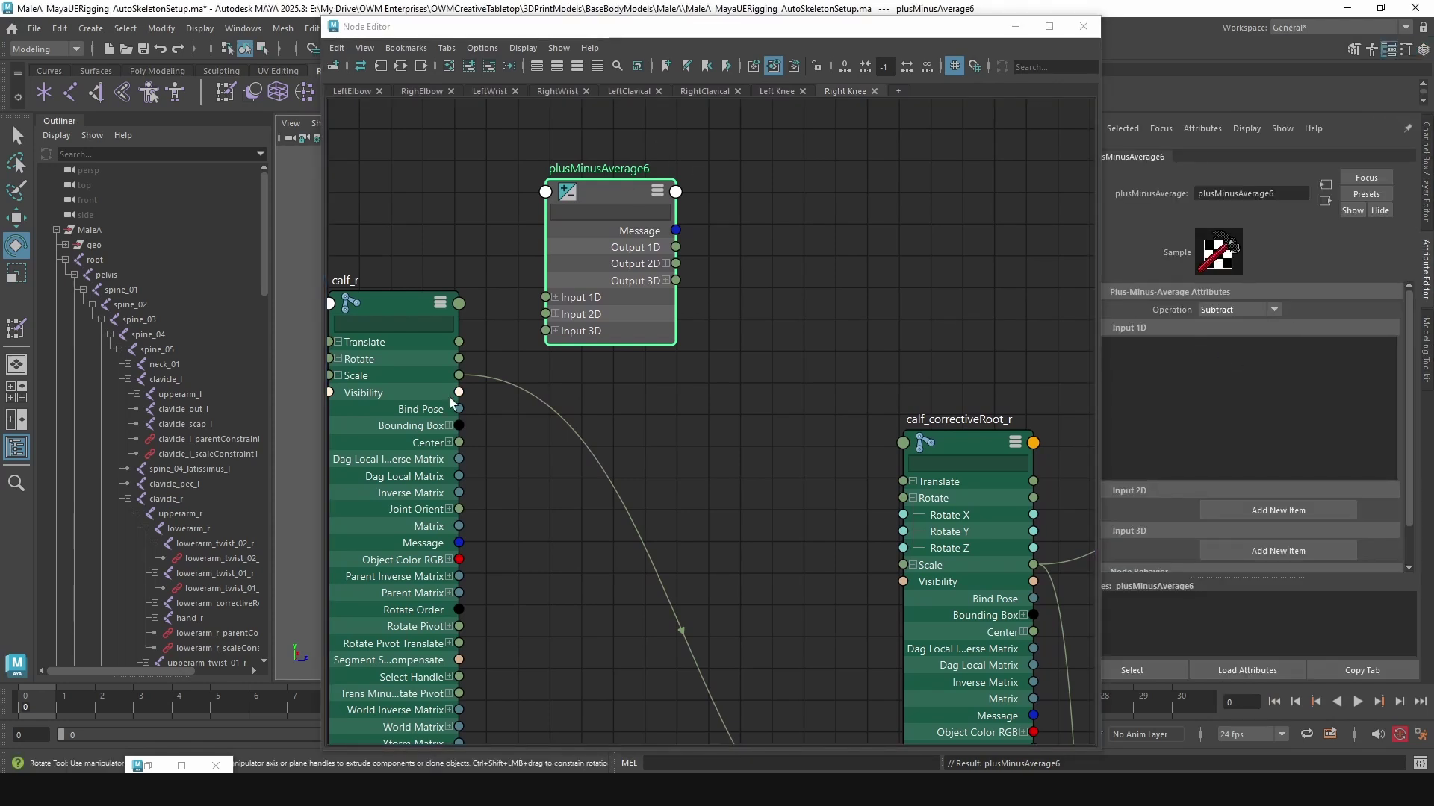
# Step: Connect calf_r's Rotate to the subtract node's Input 3D[0] and Input 3D[1], and delete the Input 3D[1] connection
pyautogui.click(556, 330)
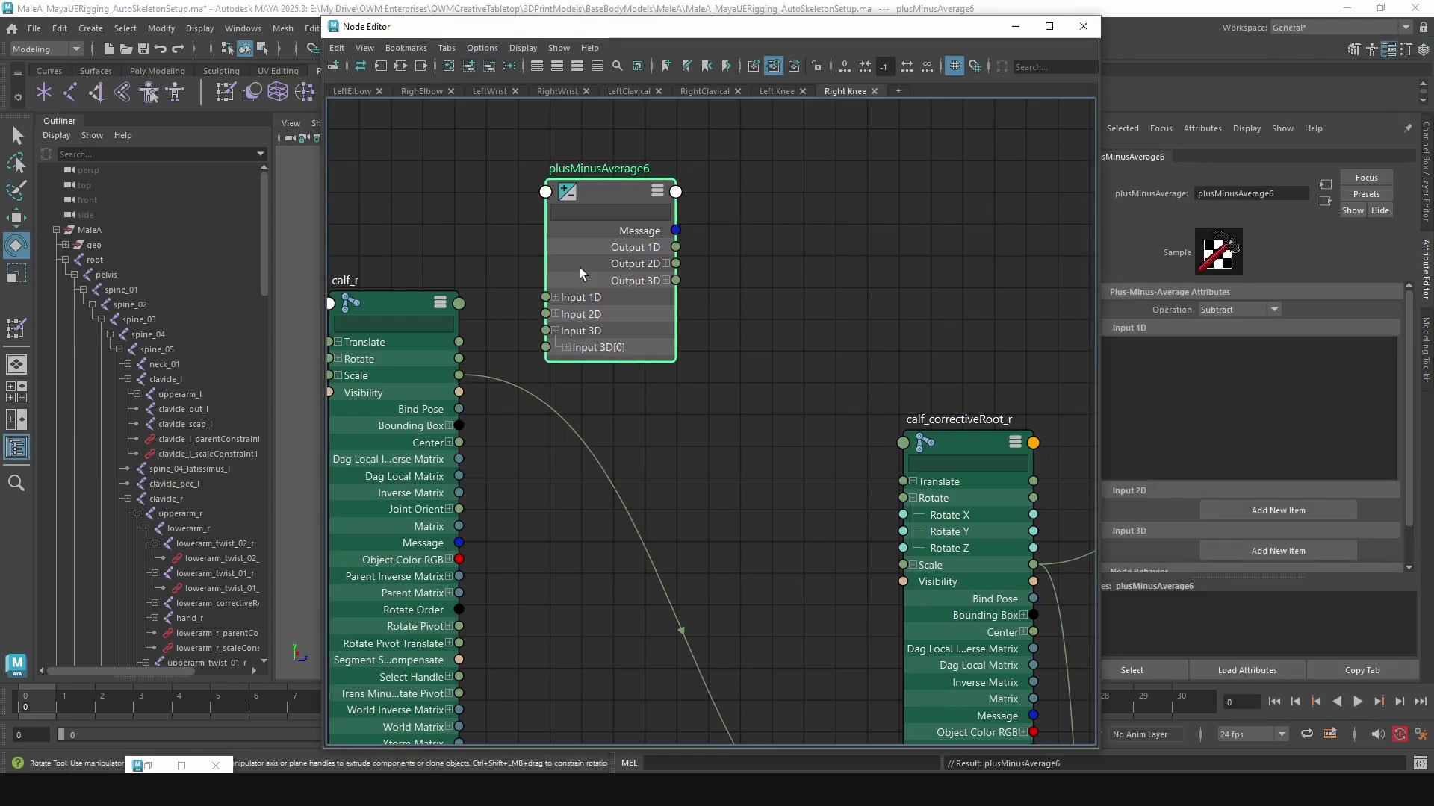
pyautogui.moveTo(605, 188); pyautogui.dragTo(622, 175)
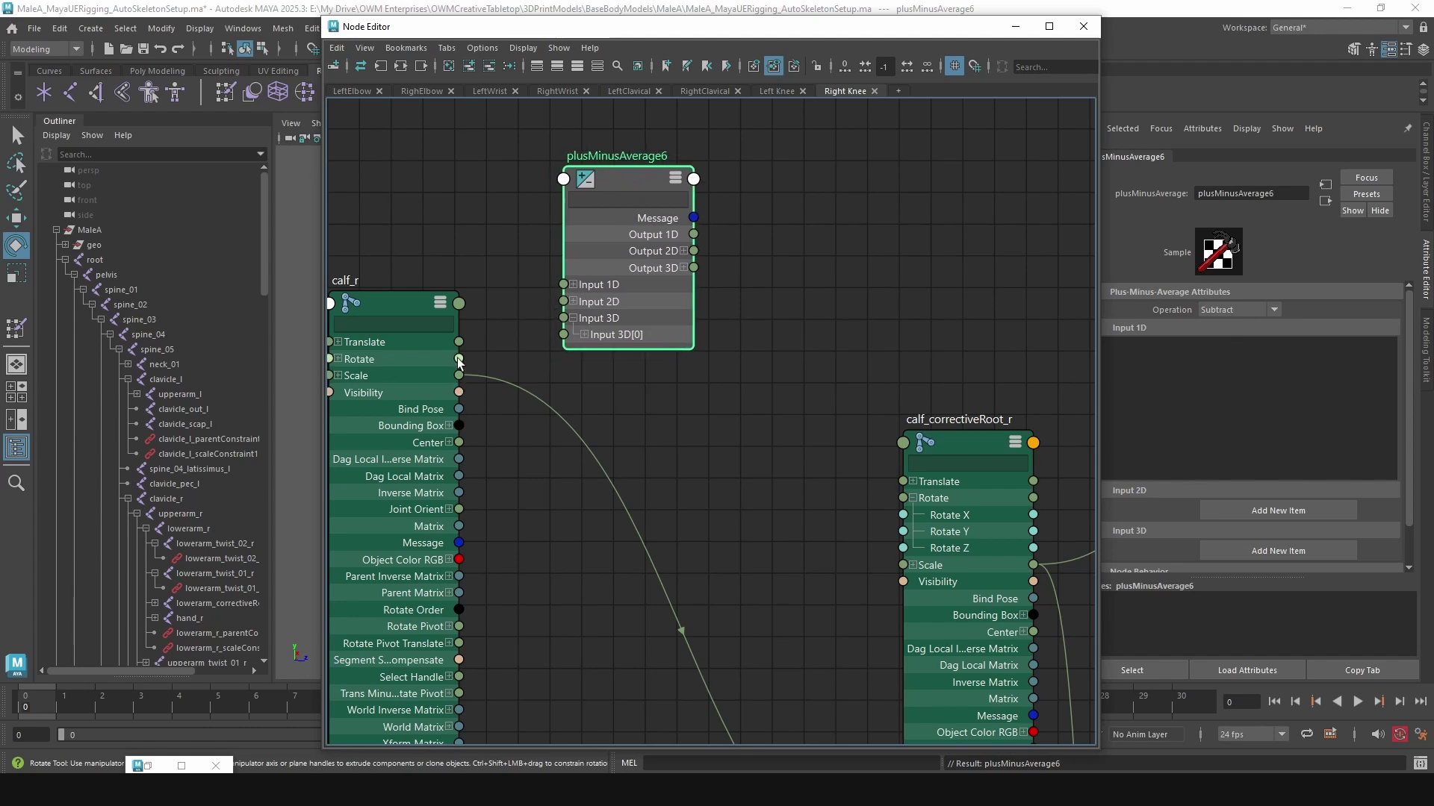
pyautogui.moveTo(459, 359); pyautogui.dragTo(563, 334)
pyautogui.moveTo(459, 358); pyautogui.dragTo(563, 351)
pyautogui.click(536, 351)
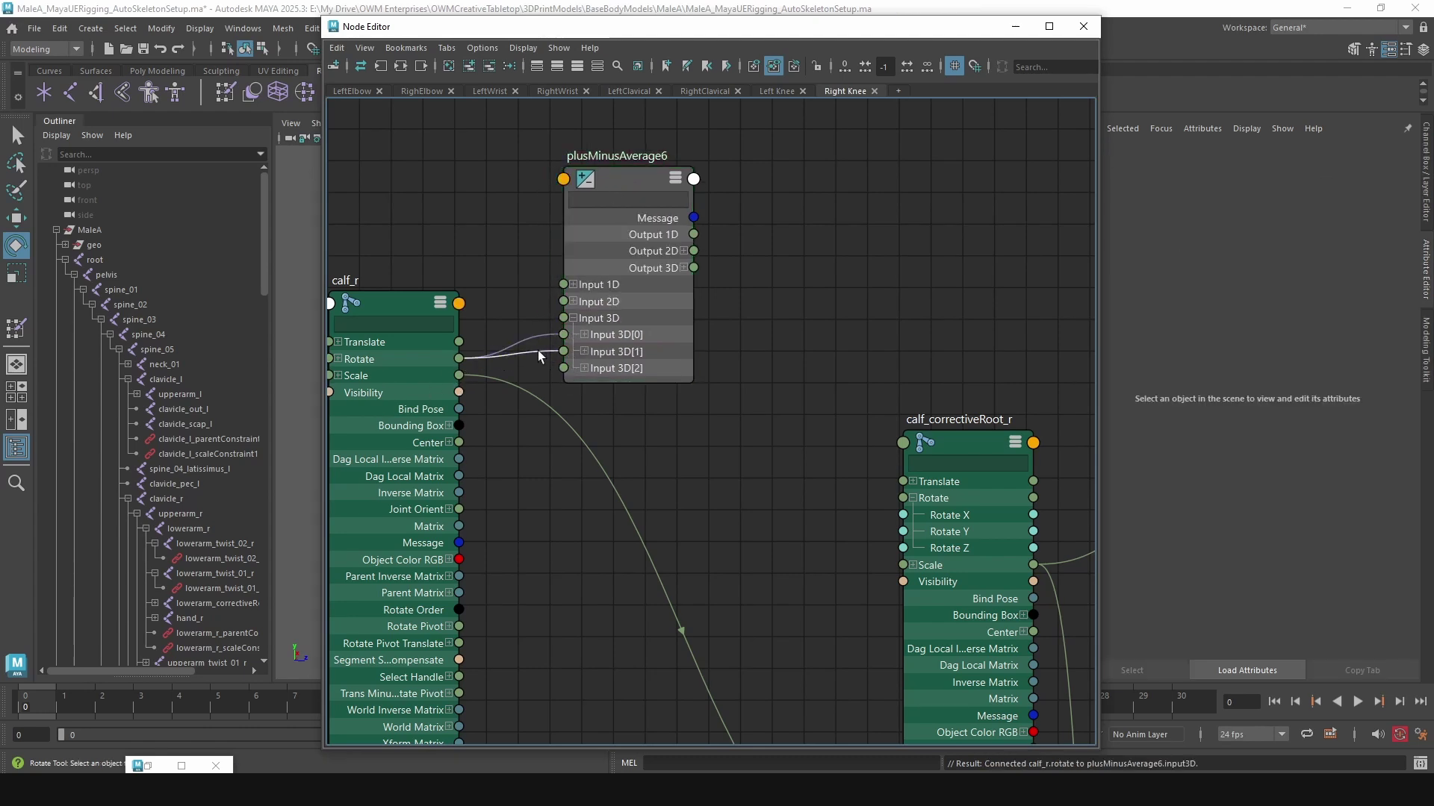
pyautogui.press('Delete')
# Step: Bend calf_r to compare the subtract node's Input 3D[0] and Input 3D[1] values, and undo the rotation
pyautogui.click(649, 205)
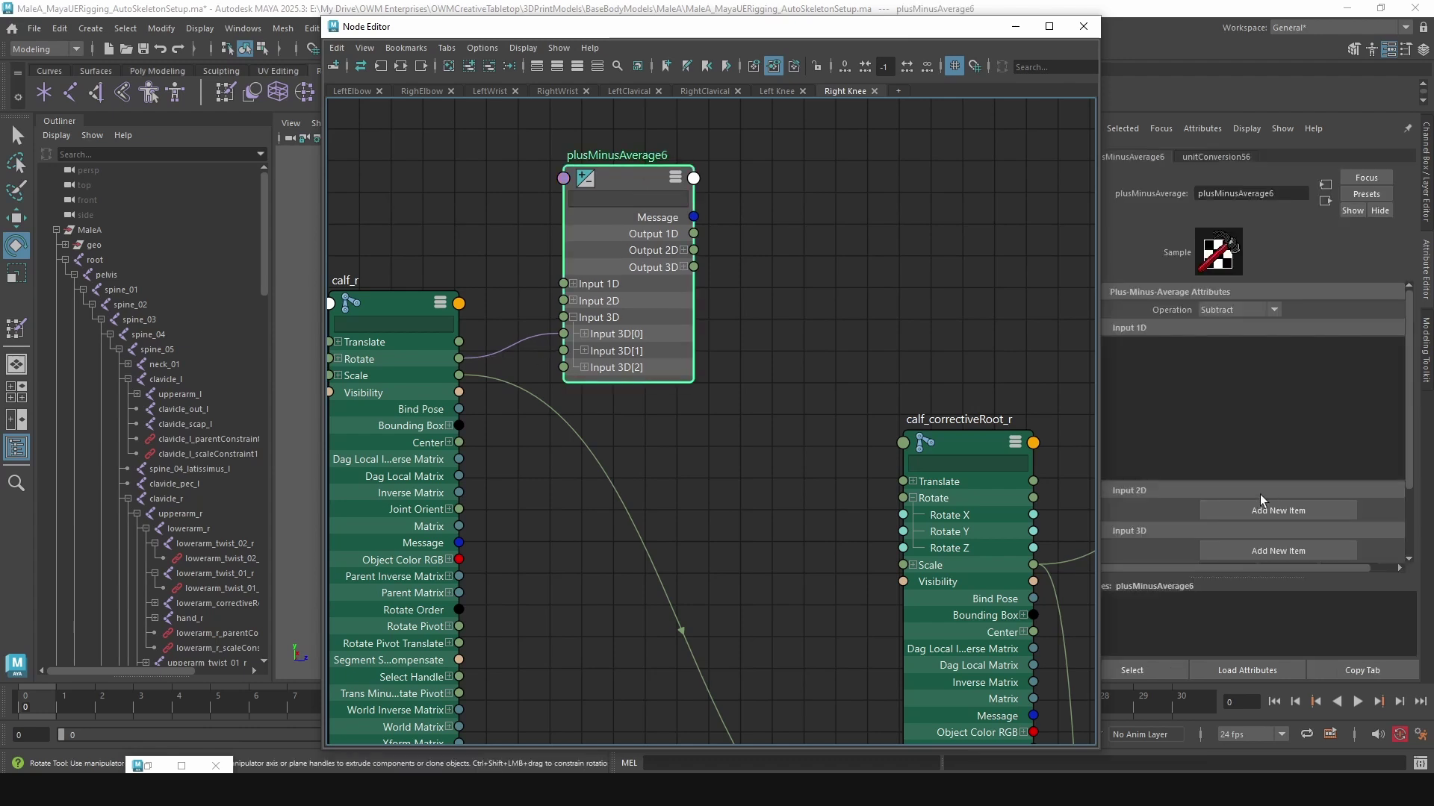
pyautogui.scroll(-3, 1260, 494)
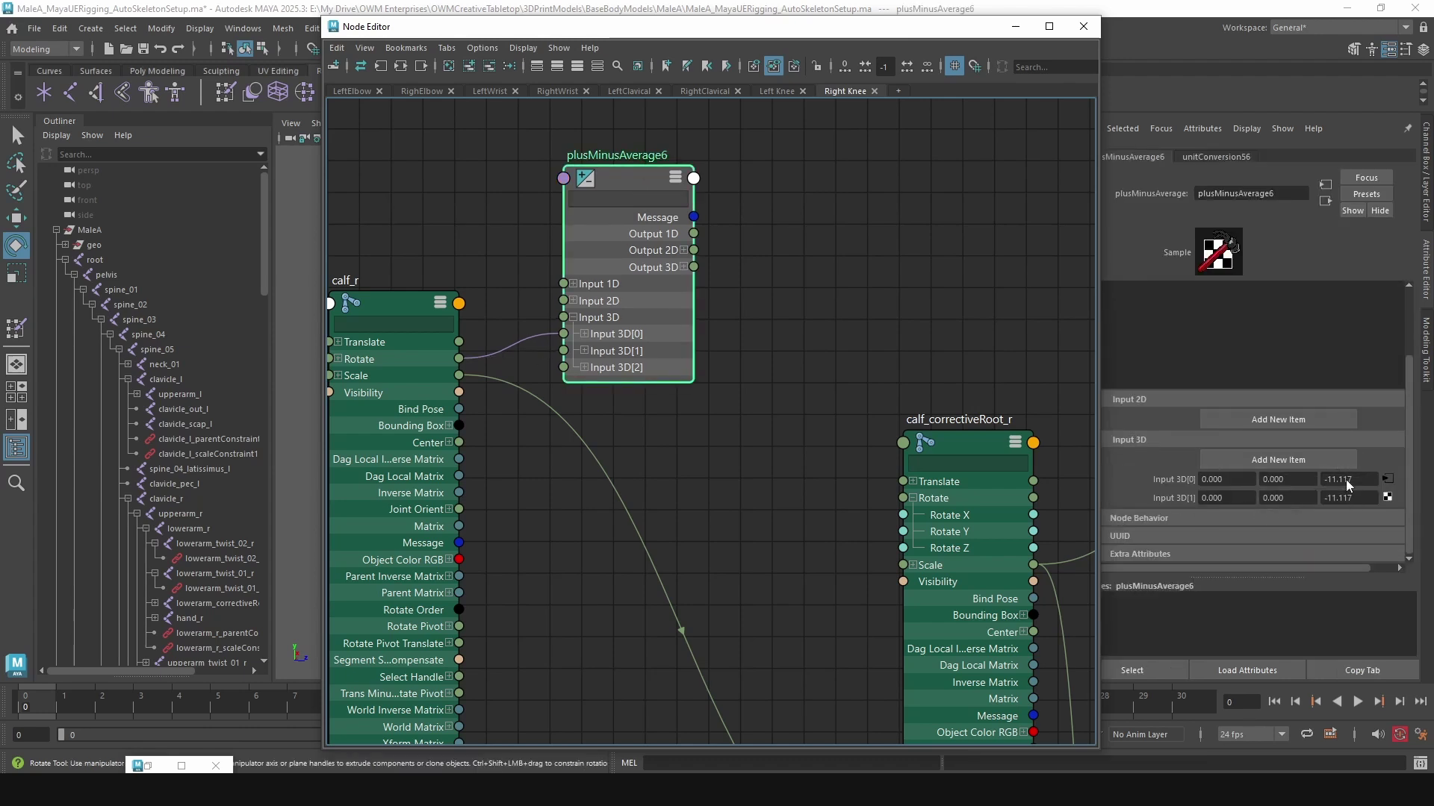
pyautogui.moveTo(531, 33); pyautogui.dragTo(755, 32)
pyautogui.click(433, 540)
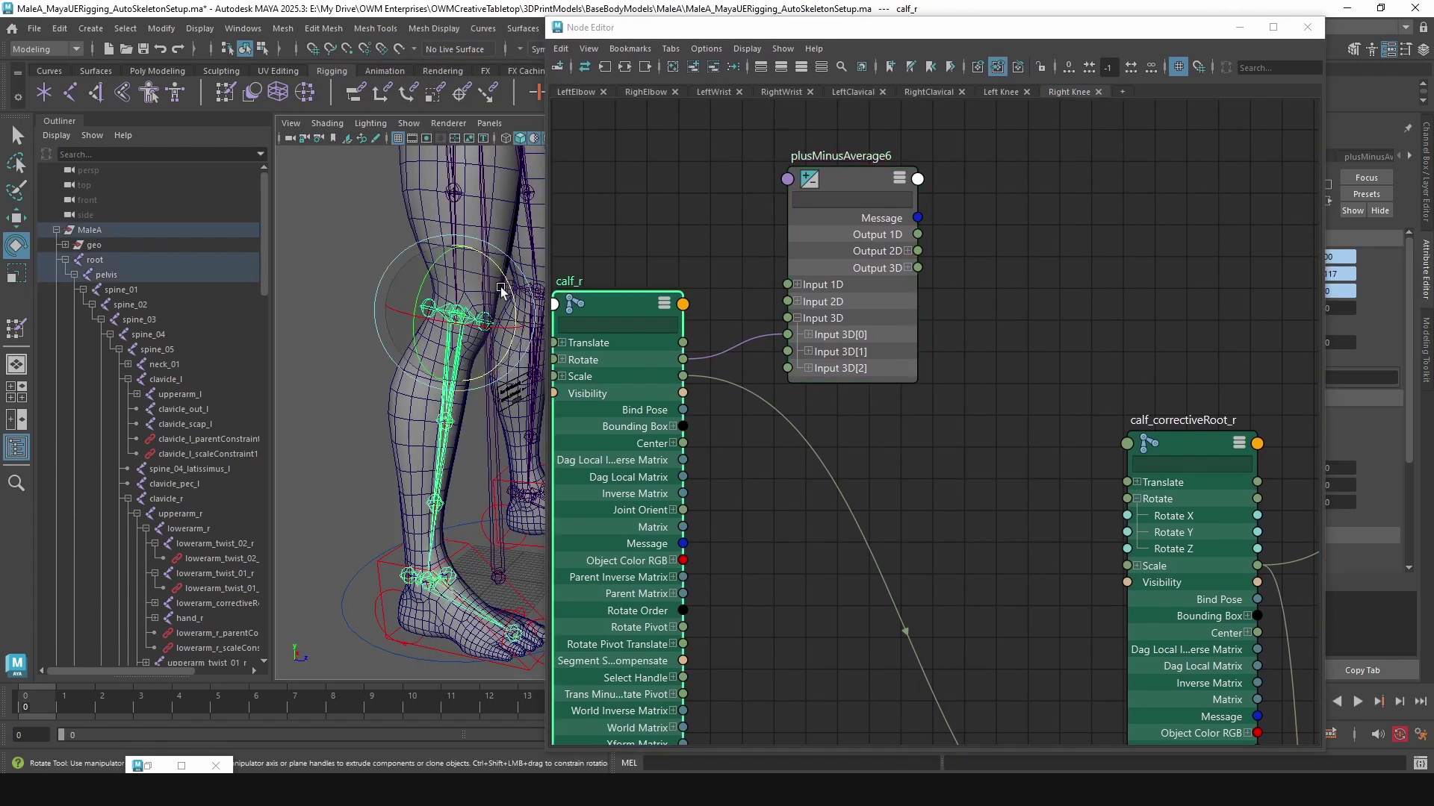
pyautogui.moveTo(499, 284); pyautogui.dragTo(510, 350)
pyautogui.moveTo(747, 27); pyautogui.dragTo(556, 19)
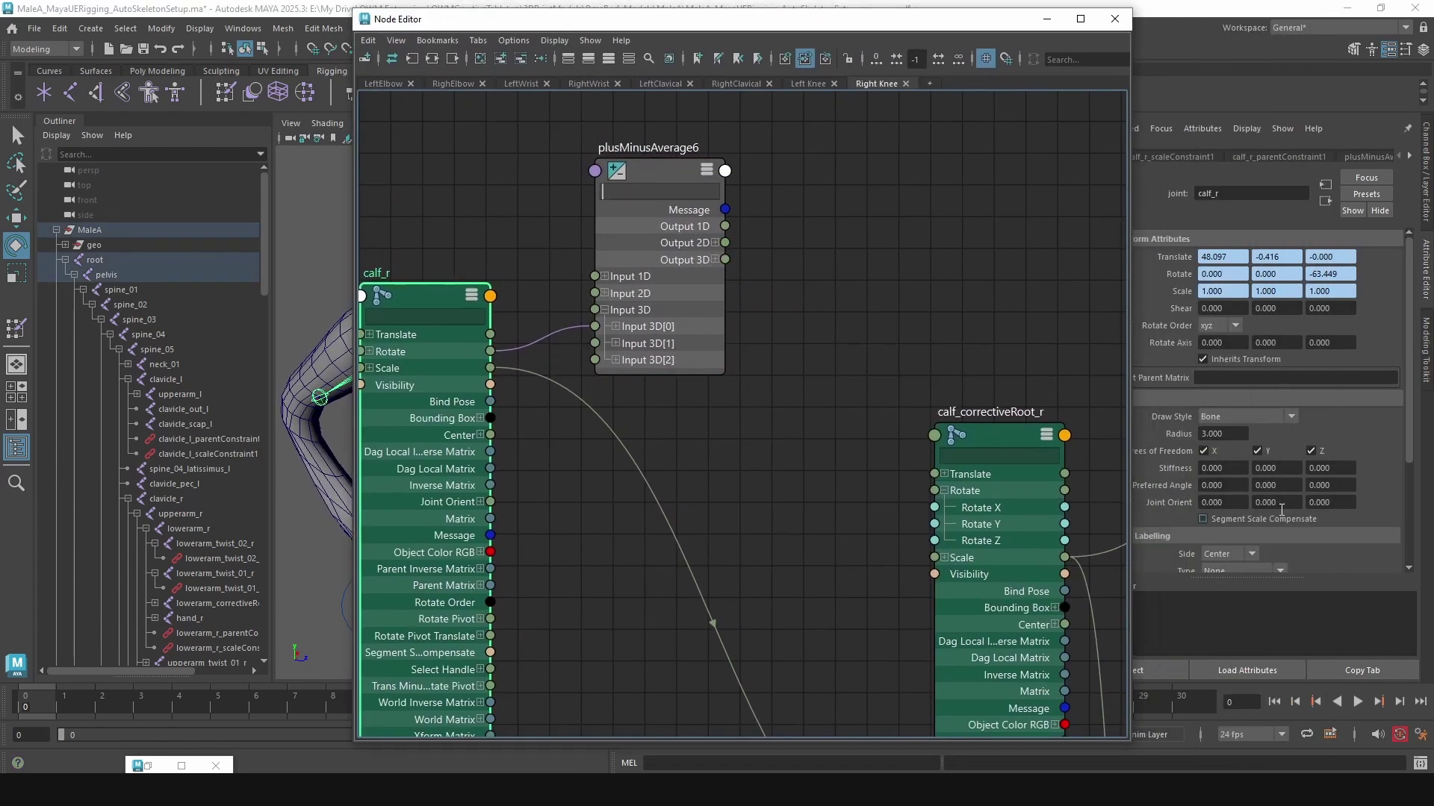
pyautogui.click(668, 175)
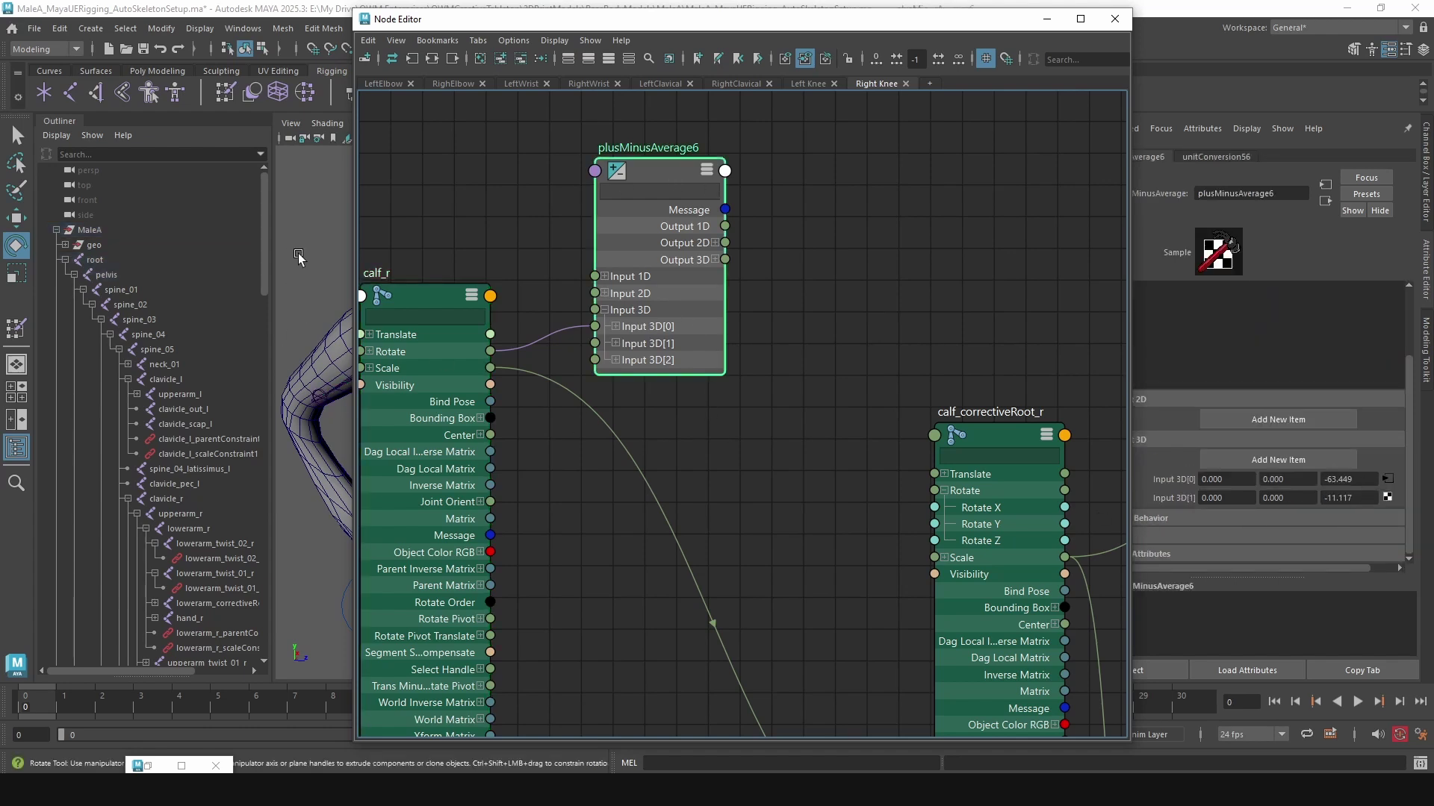
pyautogui.hotkey('ctrl', 'z')
pyautogui.hotkey('ctrl', 'z')
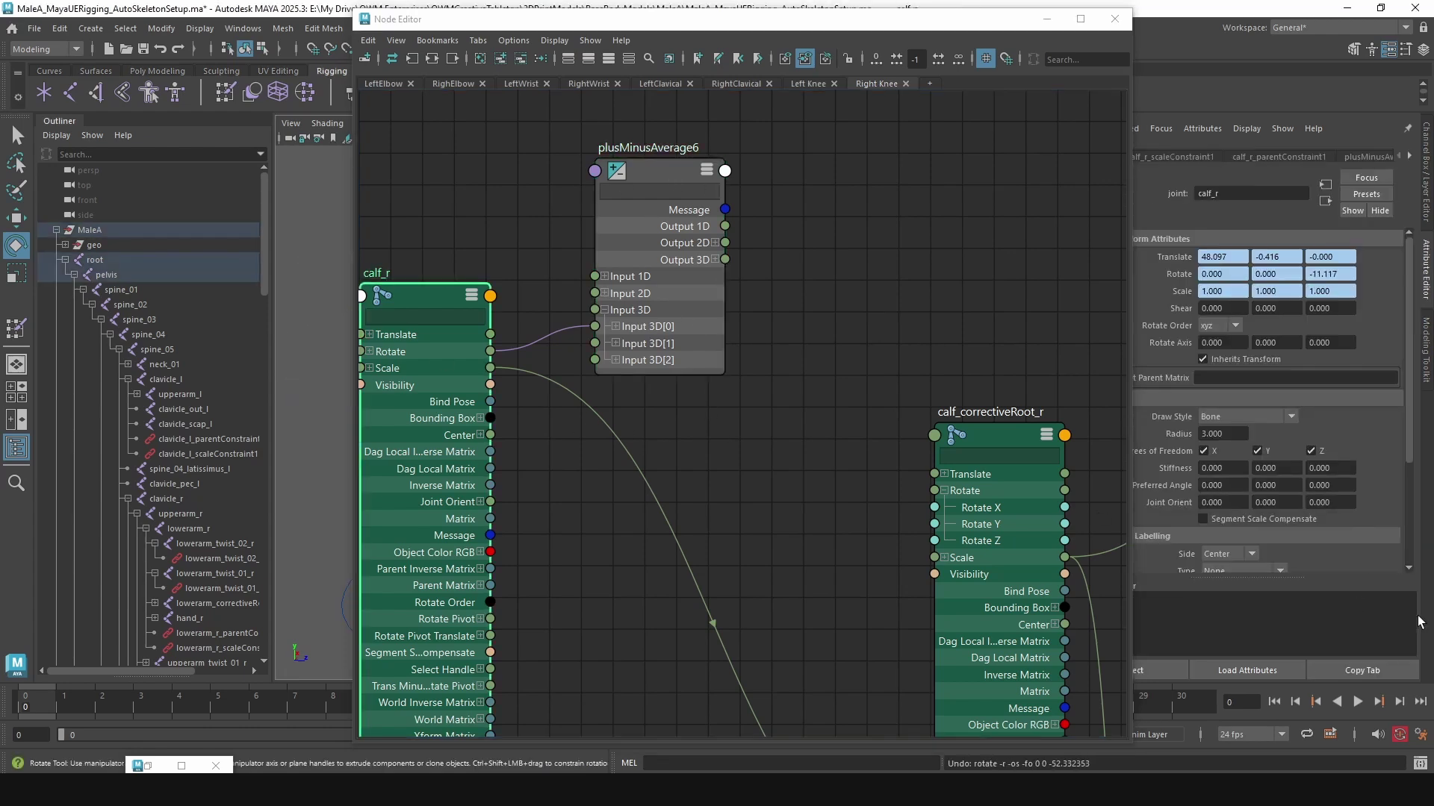
# Step: Expand the subtract node's Output 3D into its separate channels and move the node up, clear of calf_r
pyautogui.moveTo(599, 18)
pyautogui.mouseDown()
pyautogui.moveTo(875, 38)
pyautogui.moveTo(595, 21)
pyautogui.mouseUp()
pyautogui.click(648, 177)
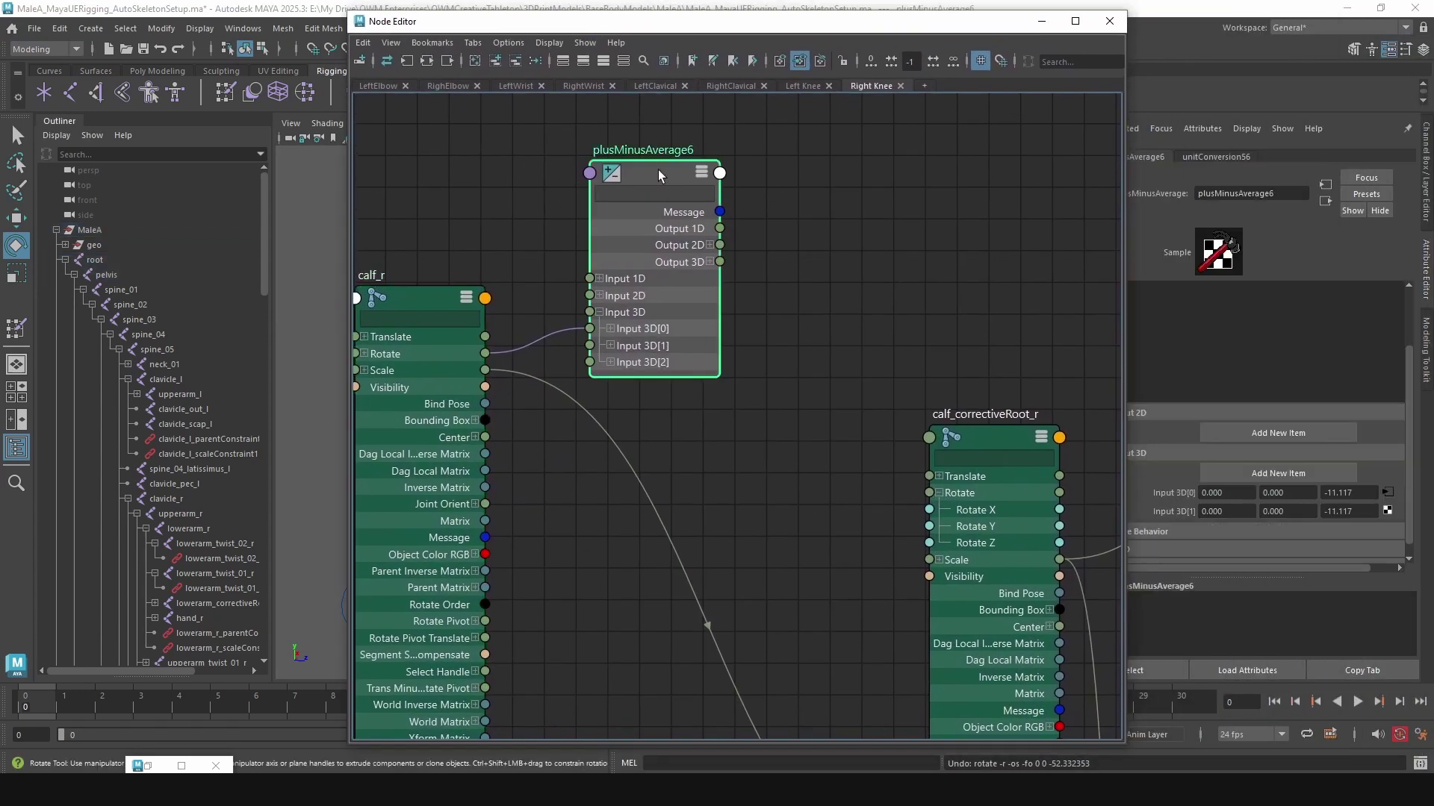
pyautogui.scroll(-2, 652, 265)
pyautogui.moveTo(834, 316); pyautogui.dragTo(702, 384, button='middle')
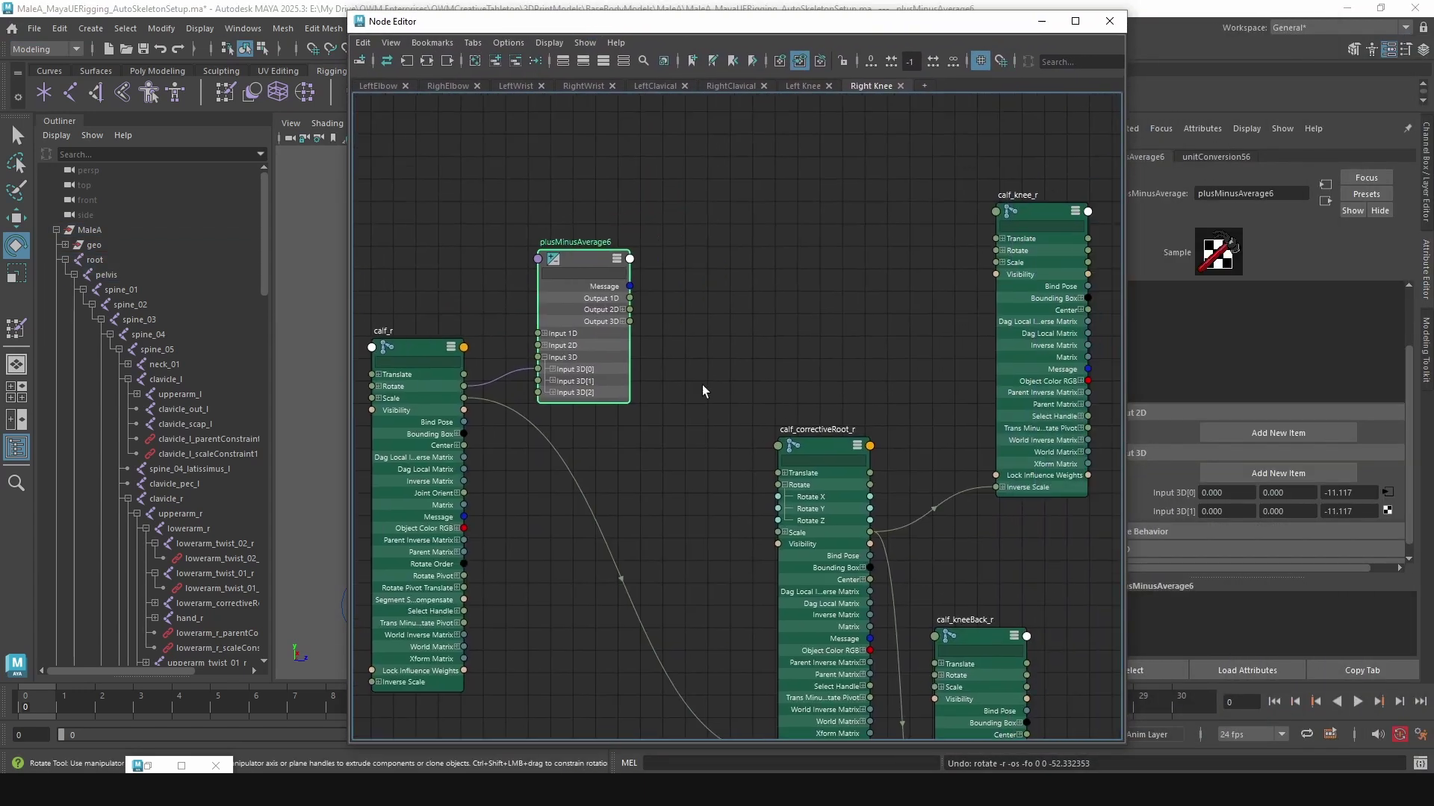
pyautogui.click(623, 322)
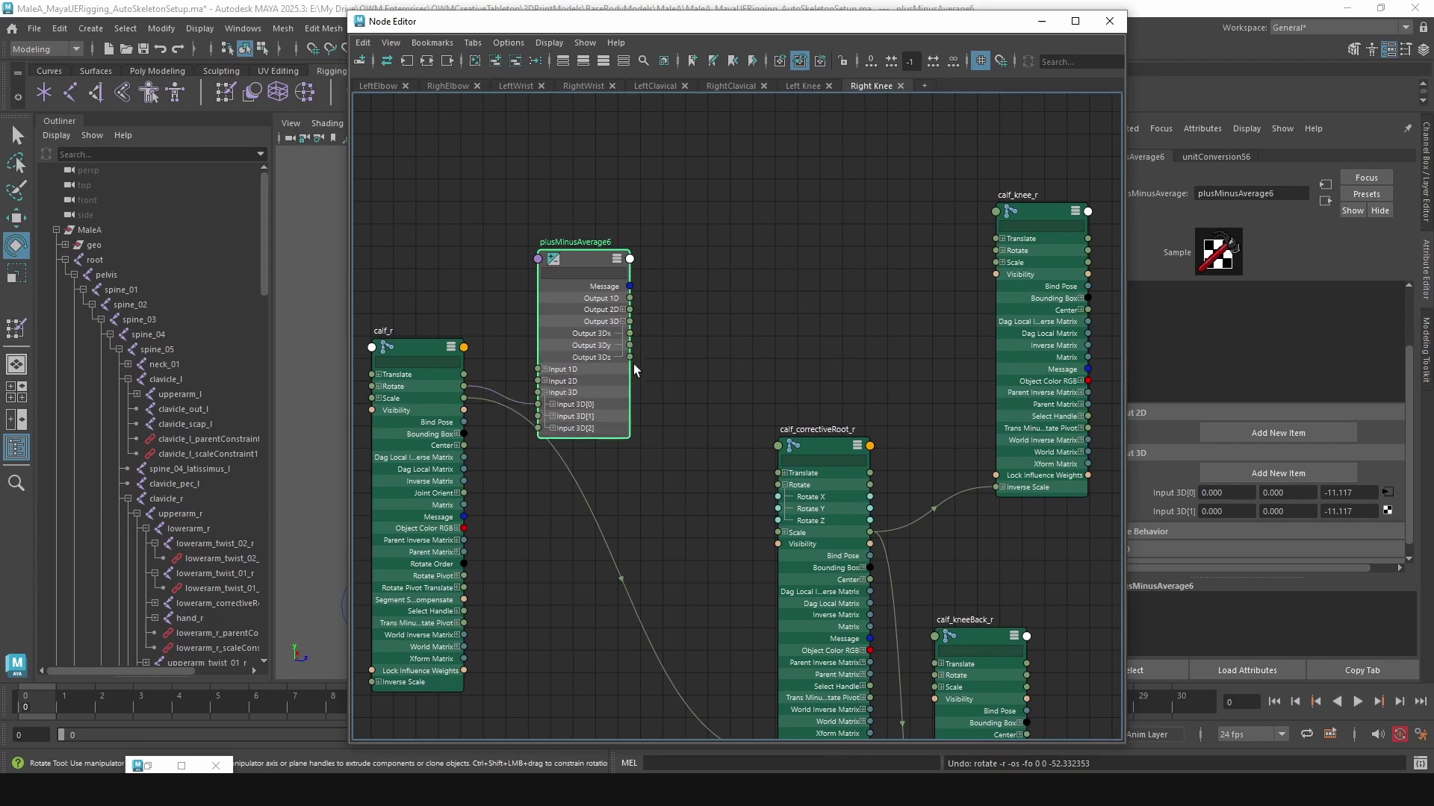
pyautogui.moveTo(589, 261); pyautogui.dragTo(561, 221)
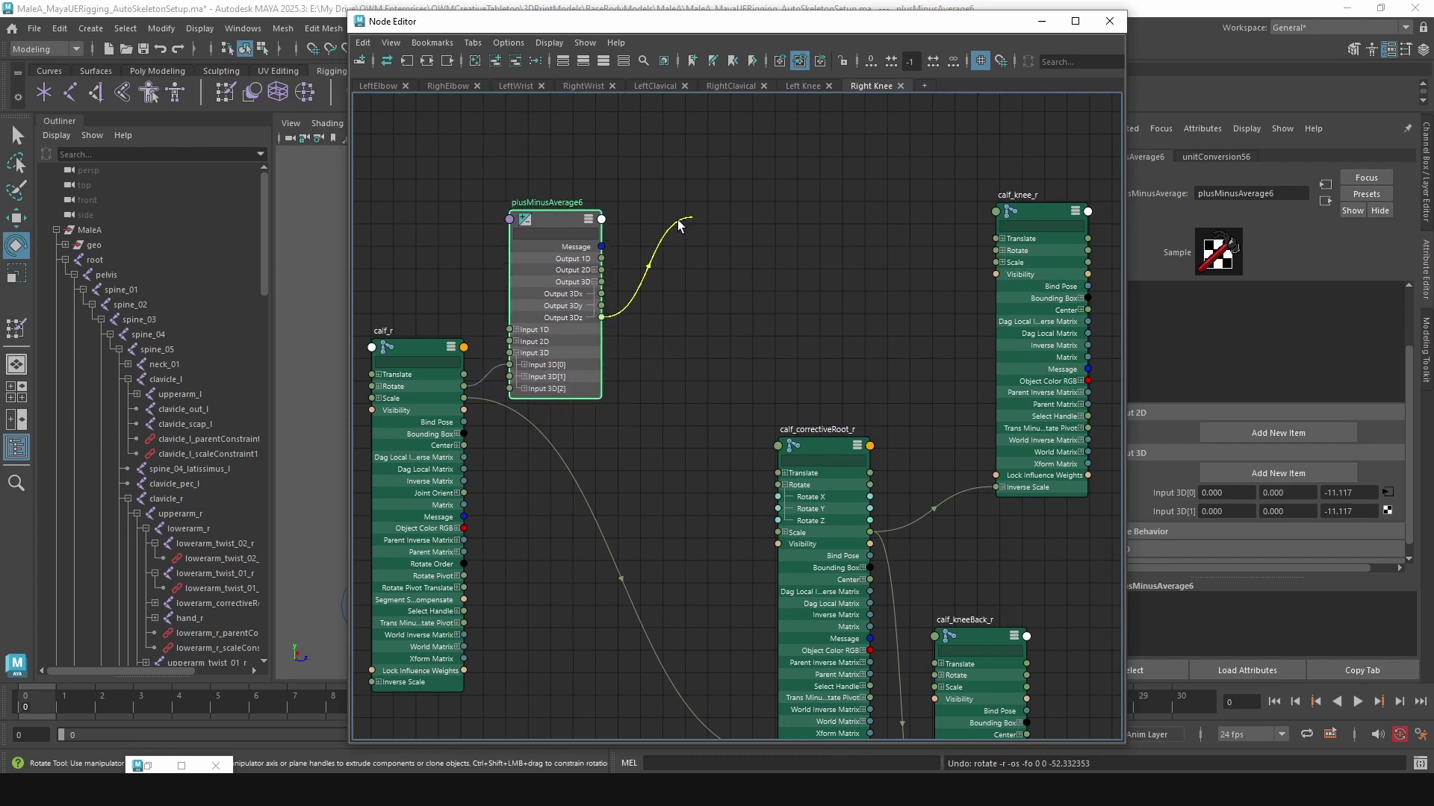
# Step: Select calf_correctiveRoot_r and show its channels to check its rotation values
pyautogui.scroll(2, 584, 317)
pyautogui.keyDown('alt'); pyautogui.moveTo(745, 349); pyautogui.dragTo(540, 364, button='middle'); pyautogui.keyUp('alt')
pyautogui.scroll(-2, 541, 364)
pyautogui.moveTo(630, 397); pyautogui.dragTo(696, 419, button='middle')
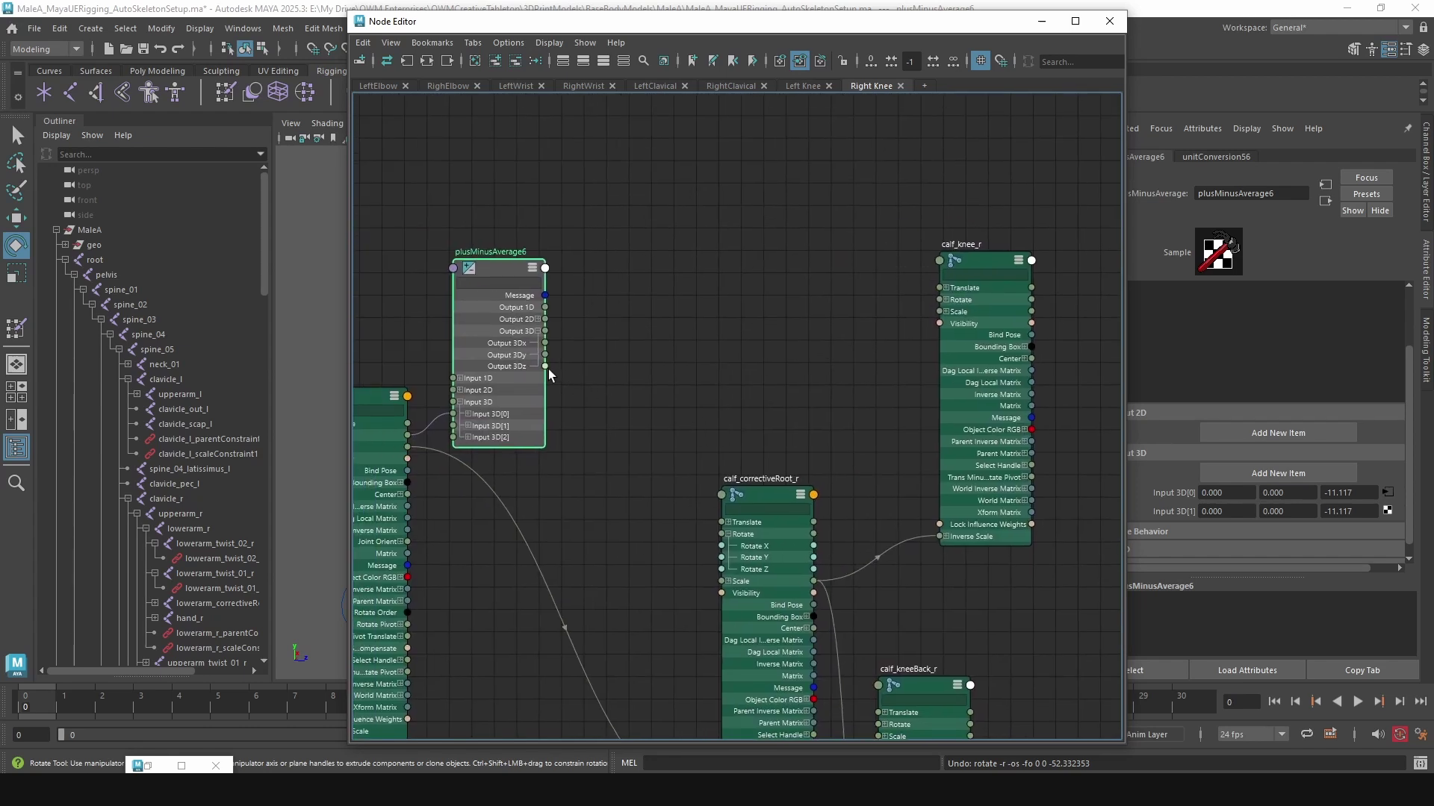
pyautogui.moveTo(640, 25); pyautogui.dragTo(818, 42)
pyautogui.click(461, 312)
pyautogui.moveTo(931, 44); pyautogui.dragTo(712, 66)
pyautogui.click(1426, 138)
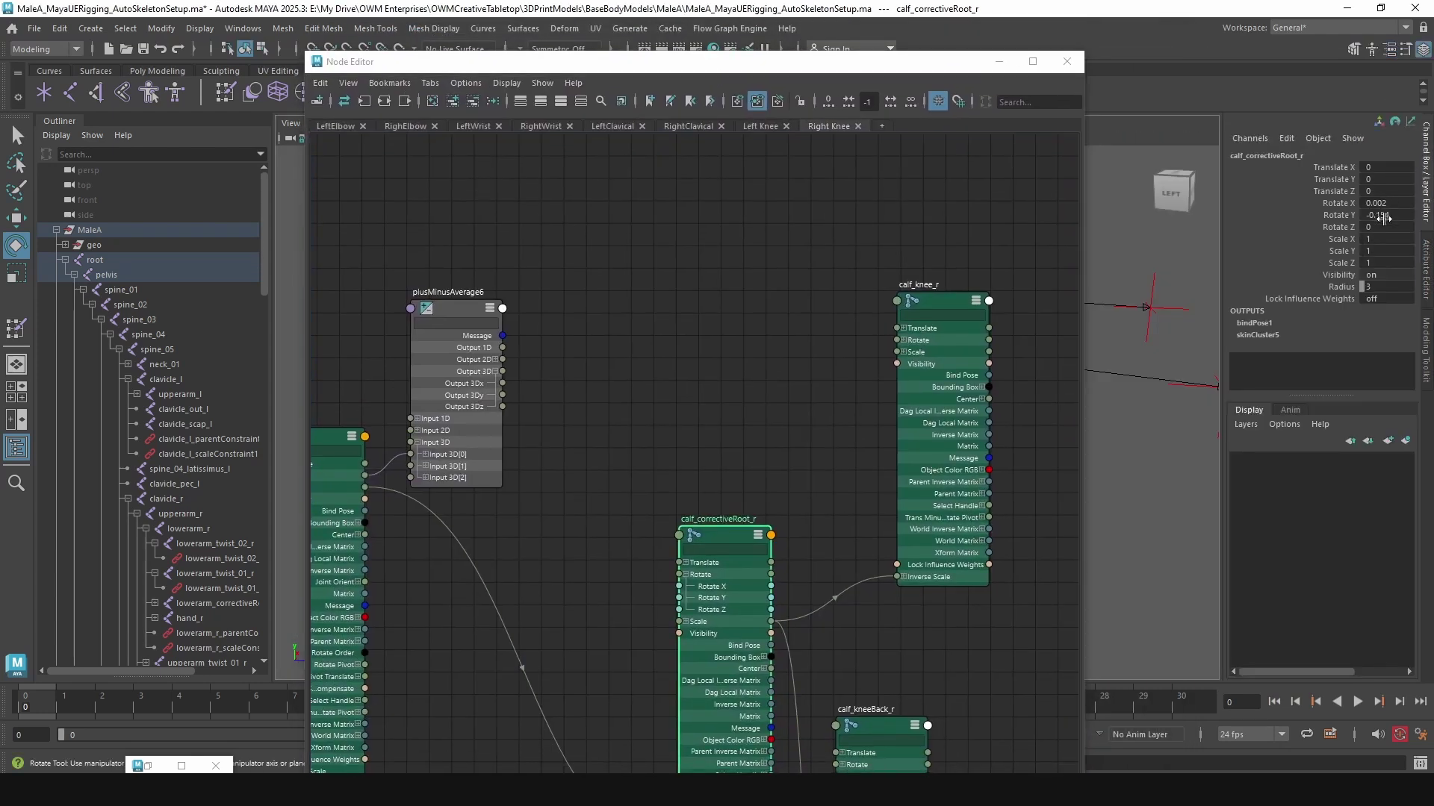
pyautogui.moveTo(757, 61); pyautogui.dragTo(947, 32)
# Step: Create a multiplyDivide node beside the plusMinusAverage node and show its full attribute list
pyautogui.scroll(3, 444, 281)
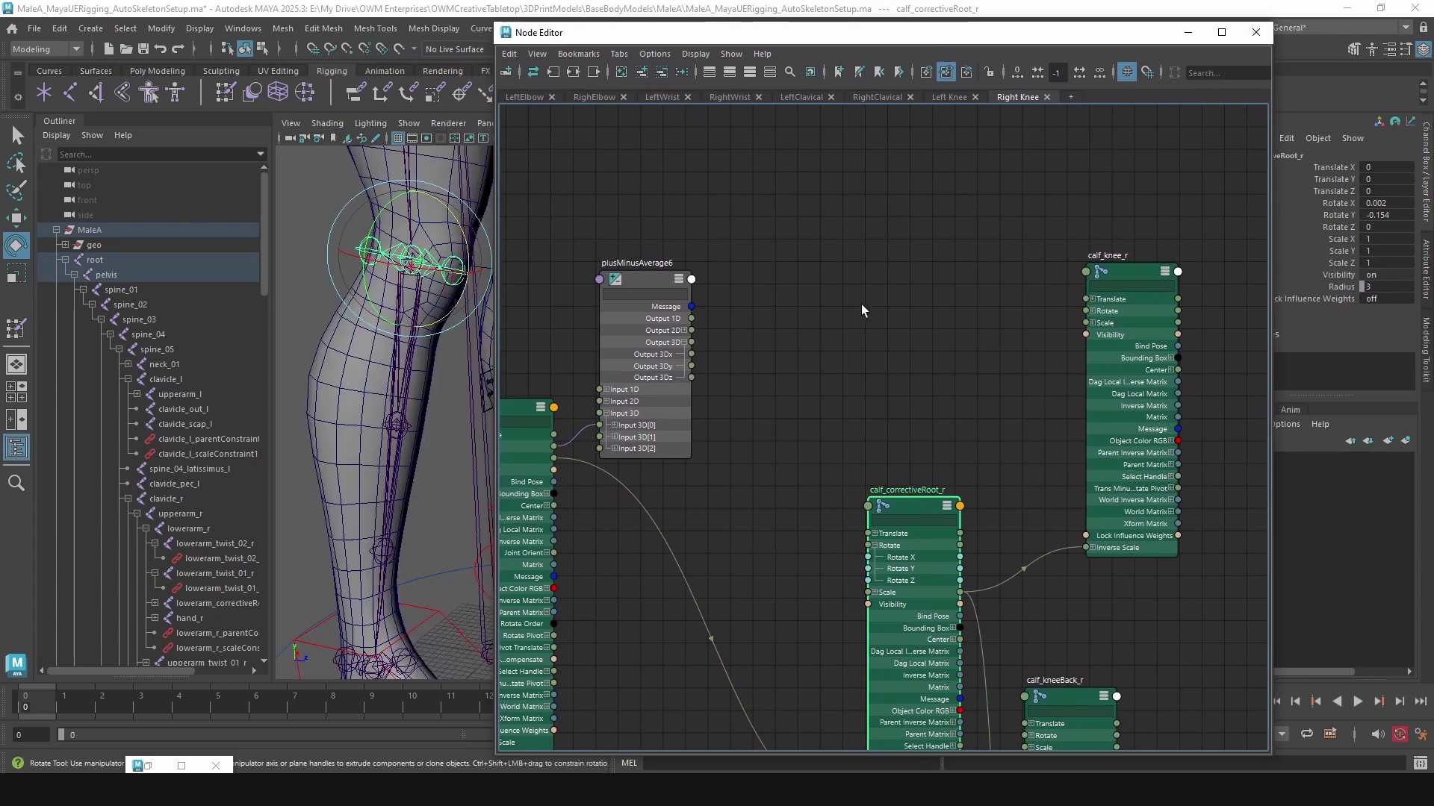
pyautogui.keyDown('alt'); pyautogui.moveTo(854, 307); pyautogui.dragTo(771, 360, button='middle'); pyautogui.keyUp('alt')
pyautogui.scroll(1, 853, 343)
pyautogui.scroll(-1, 859, 345)
pyautogui.scroll(1, 678, 375)
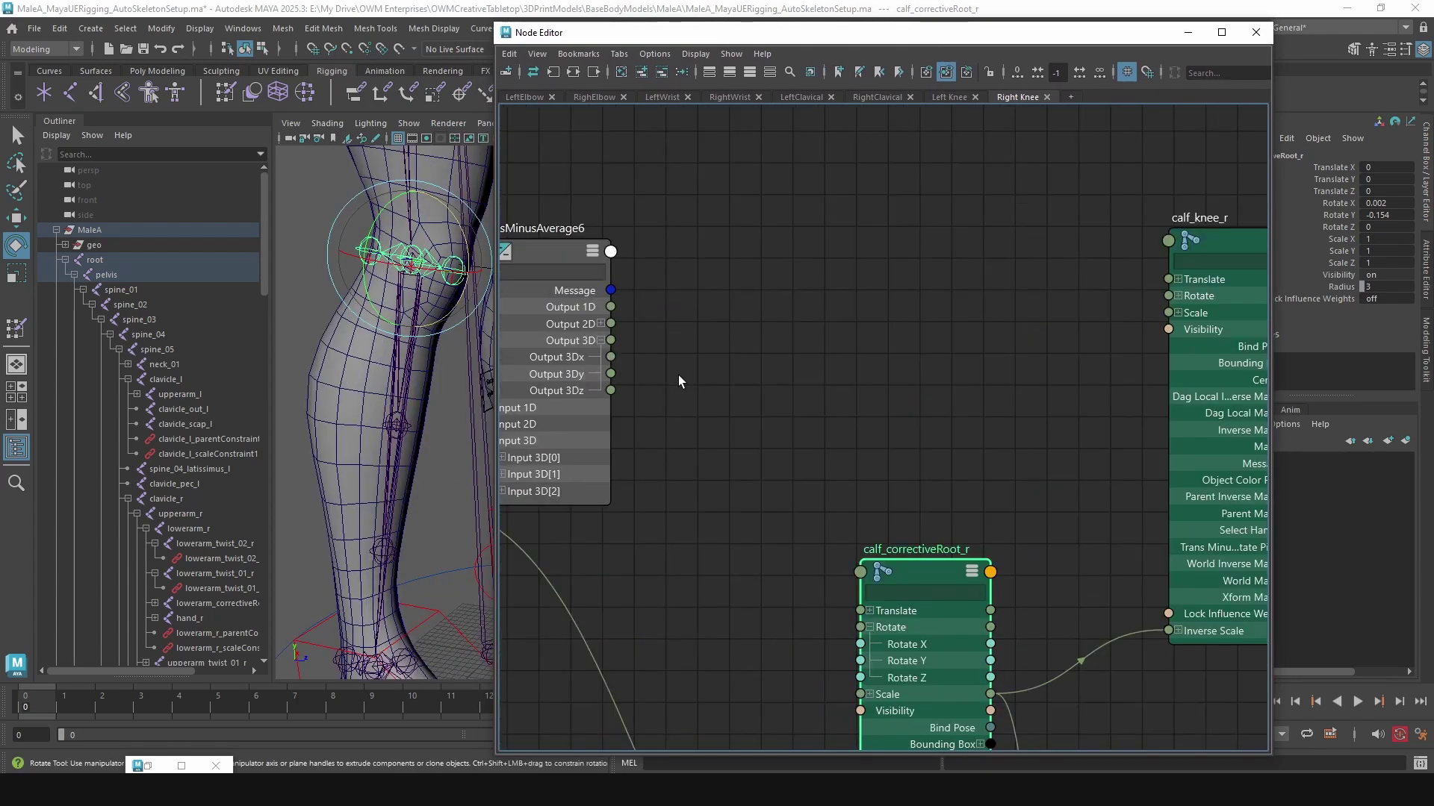
pyautogui.press('Tab')
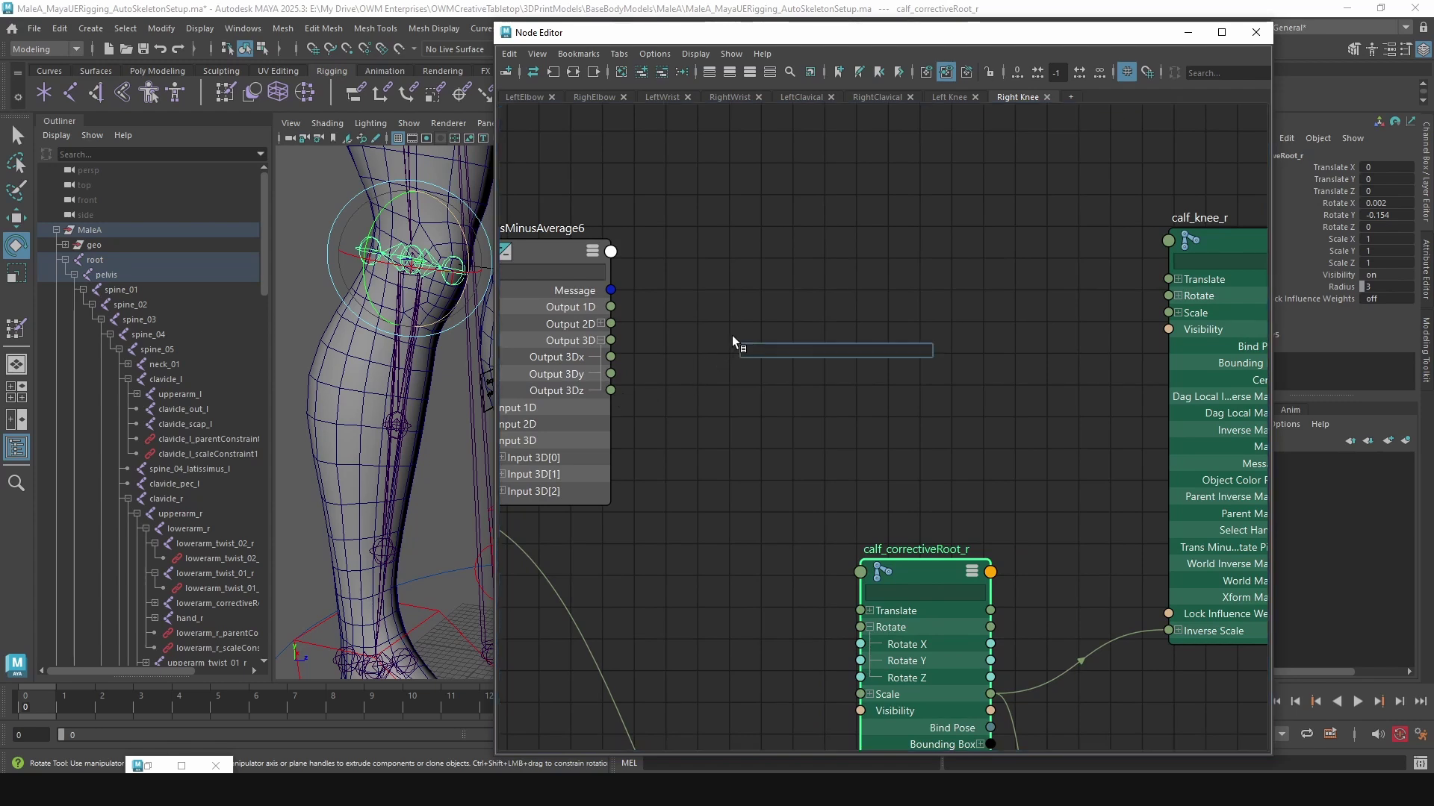
pyautogui.write('divid')
pyautogui.press('Down')
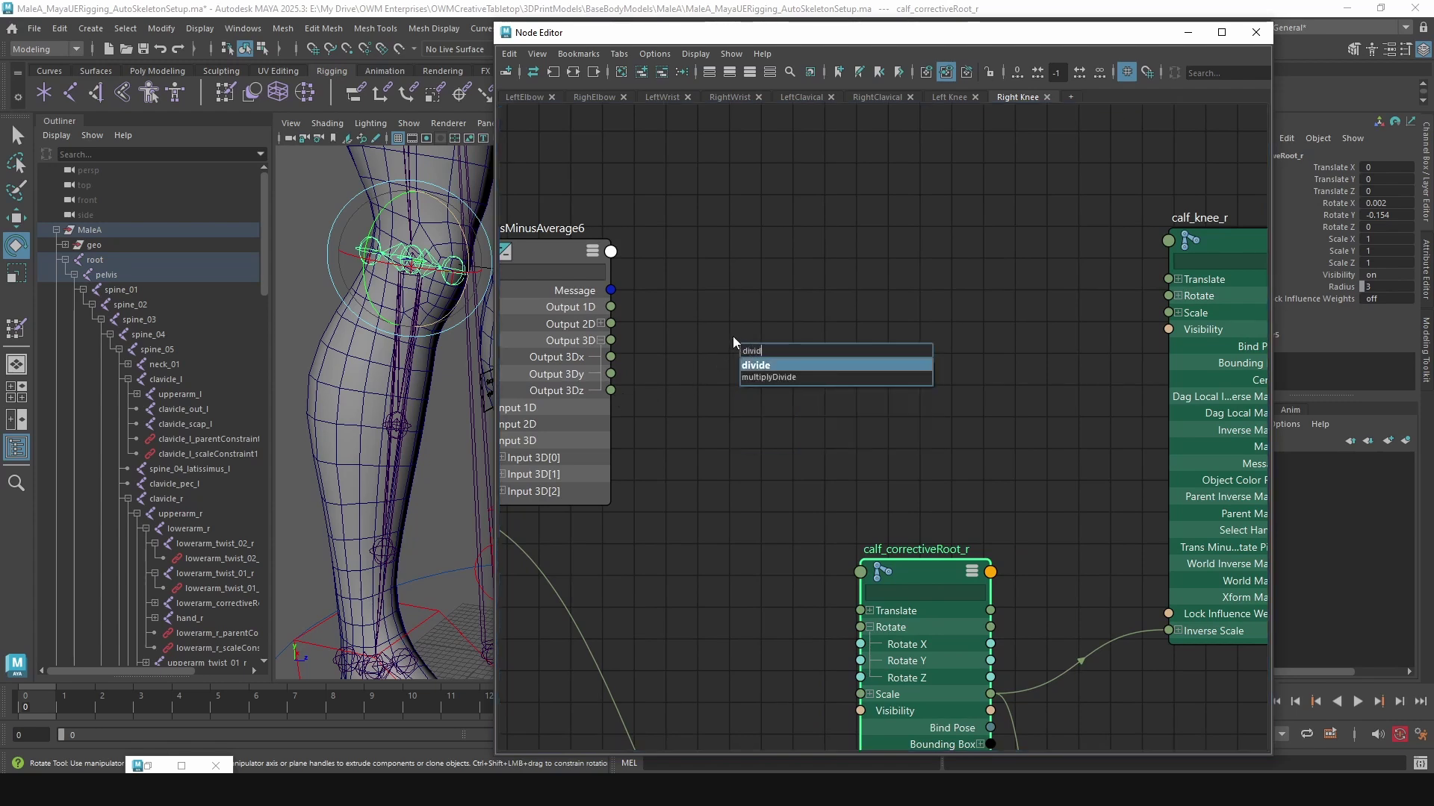
pyautogui.press('Down')
pyautogui.press('Return')
pyautogui.press('3')
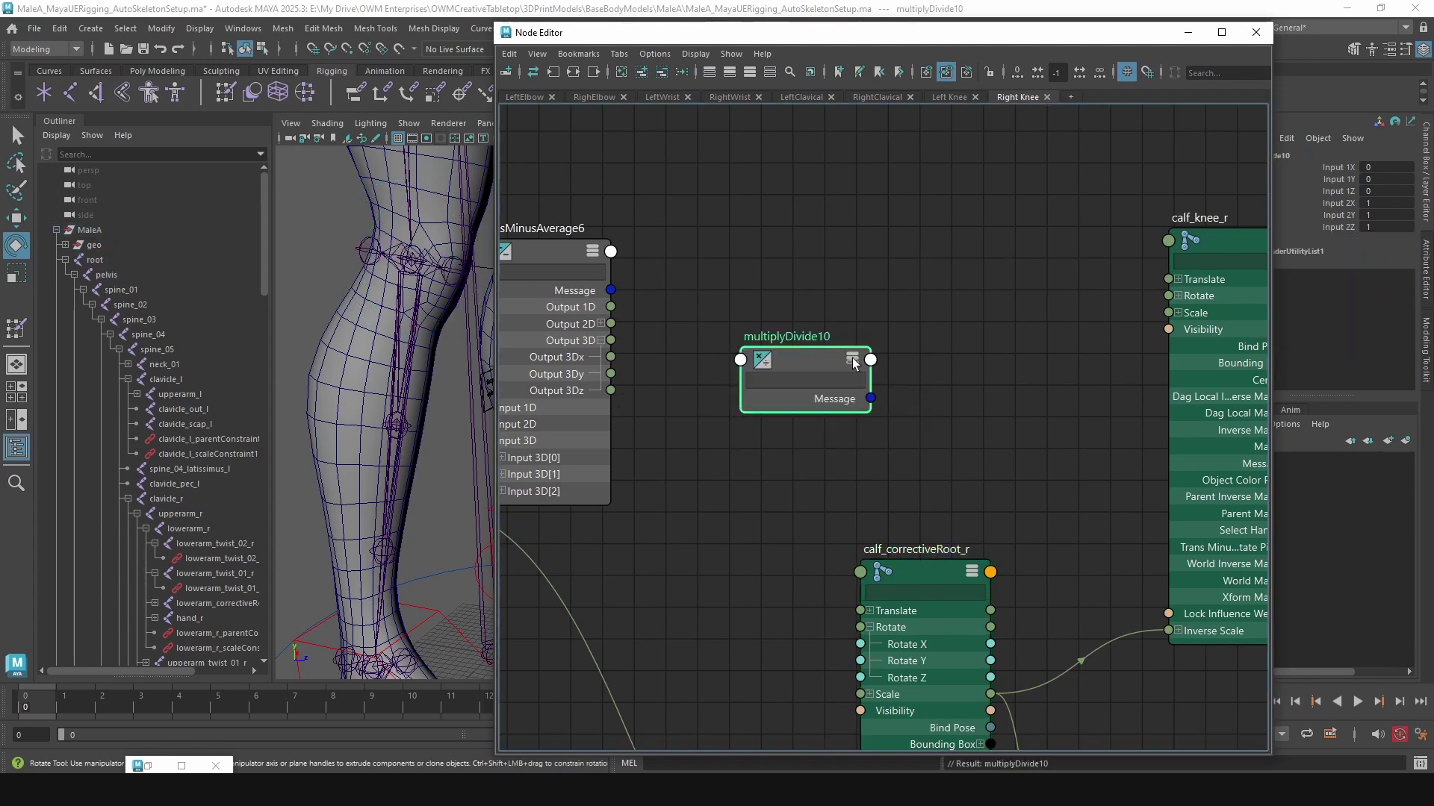
# Step: Move the multiplyDivide node up and connect the plusMinusAverage node's Output 3D to its Input 1
pyautogui.moveTo(835, 369); pyautogui.dragTo(763, 257)
pyautogui.click(731, 297)
pyautogui.moveTo(610, 345); pyautogui.dragTo(711, 328)
# Step: Set the multiplyDivide node's Input 2X, 2Y and 2Z to 0.5
pyautogui.moveTo(1371, 206); pyautogui.dragTo(1379, 226)
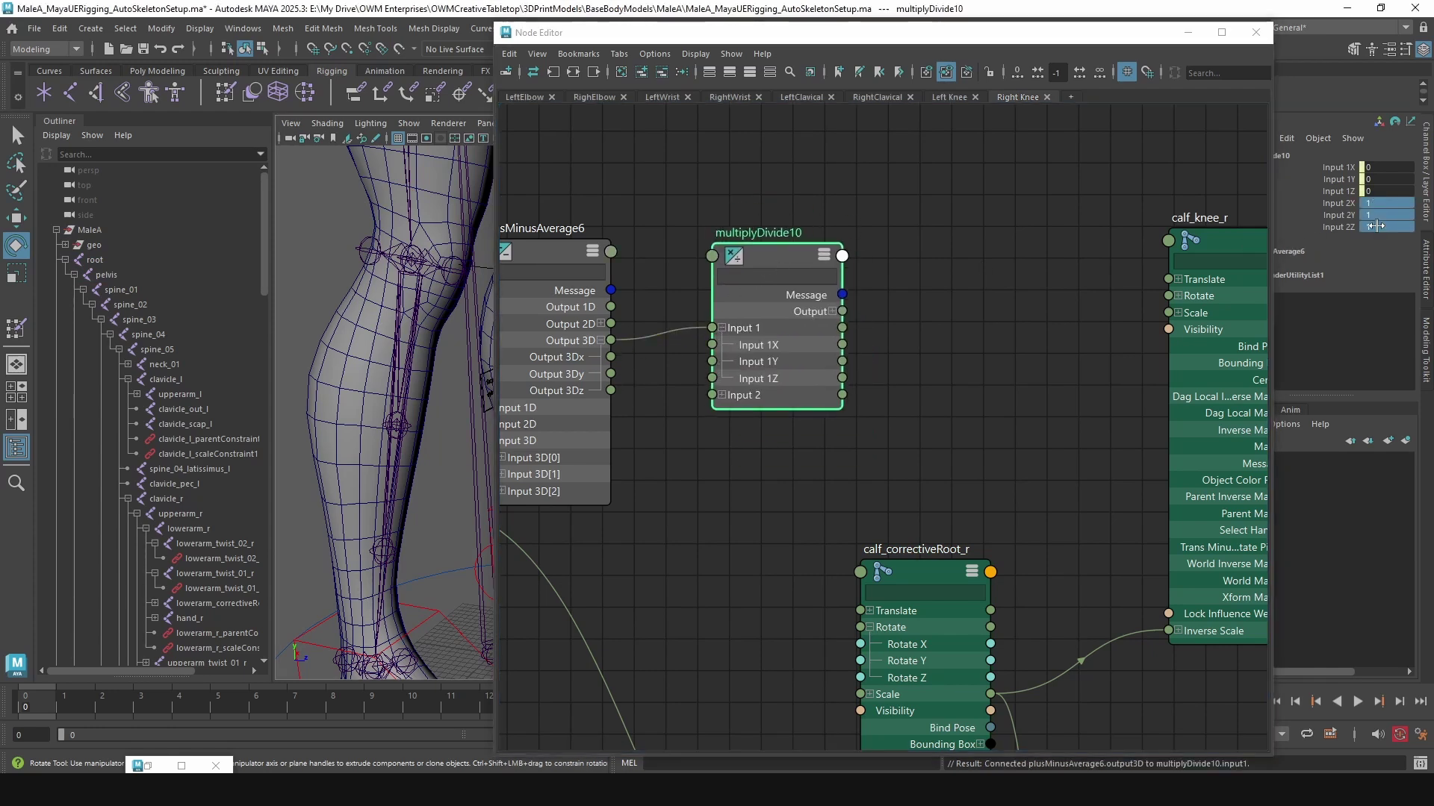
pyautogui.write('.5')
pyautogui.press('Return')
pyautogui.click(935, 276)
# Step: Expand the multiplyDivide node's Output and connect Output Z to calf_correctiveRoot_r's Rotate Z
pyautogui.scroll(-2, 871, 297)
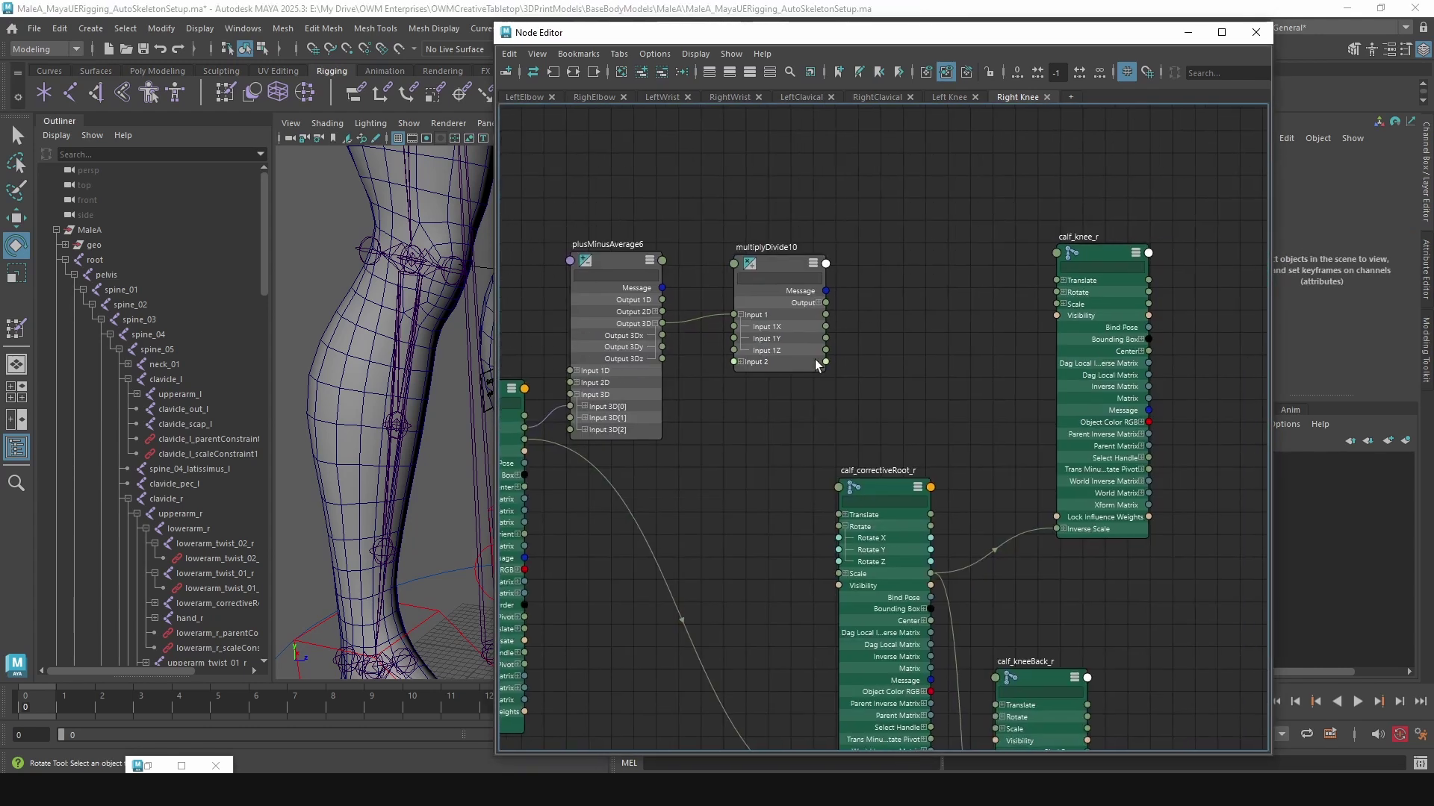
pyautogui.moveTo(827, 305); pyautogui.dragTo(867, 303)
pyautogui.click(819, 303)
pyautogui.keyDown('alt'); pyautogui.moveTo(897, 484); pyautogui.dragTo(826, 419, button='middle'); pyautogui.keyUp('alt')
pyautogui.moveTo(826, 420); pyautogui.dragTo(864, 392)
pyautogui.moveTo(707, 202); pyautogui.dragTo(685, 208)
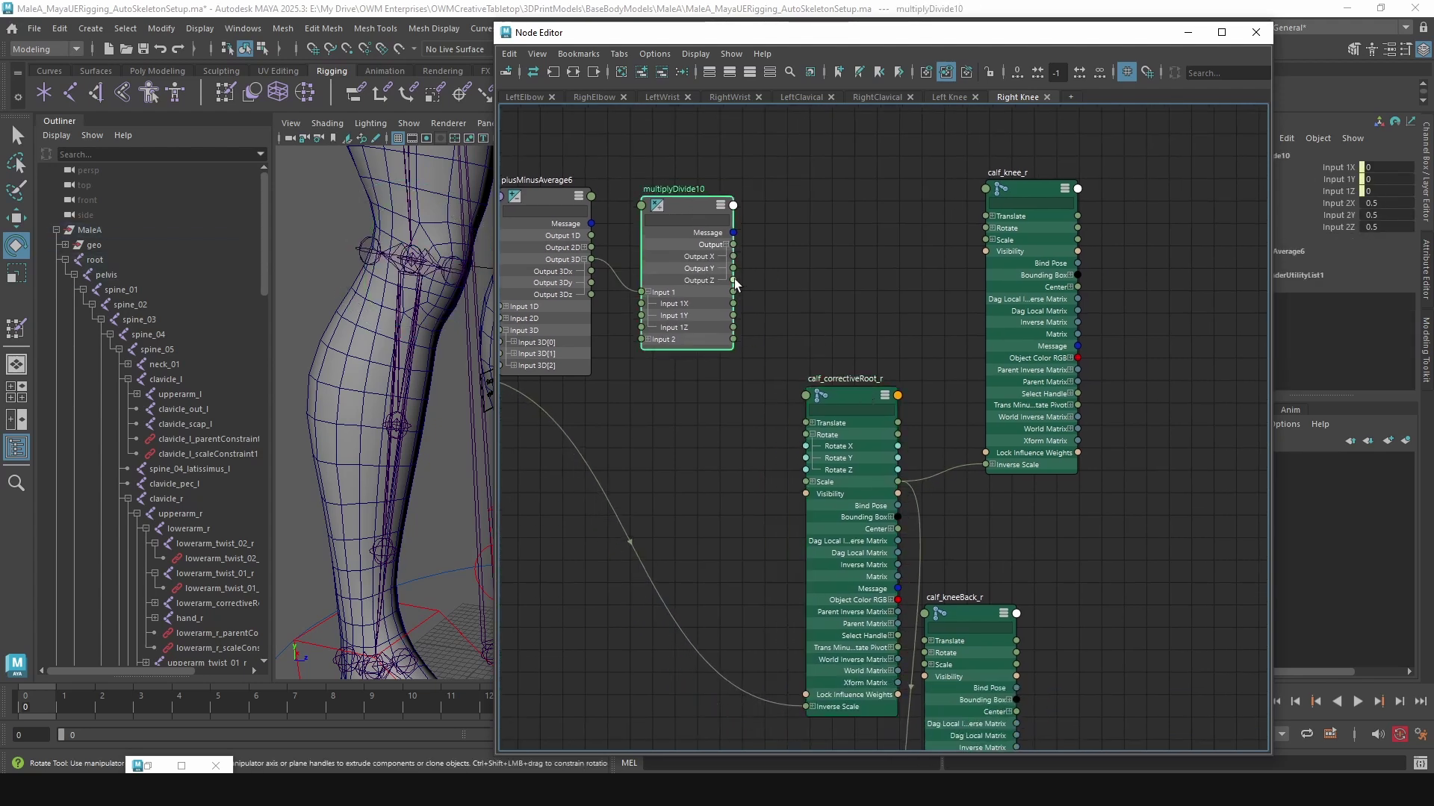
pyautogui.moveTo(733, 279); pyautogui.dragTo(805, 471)
# Step: Bend calf_r to test how the corrective root joint follows, and undo the rotation
pyautogui.click(387, 635)
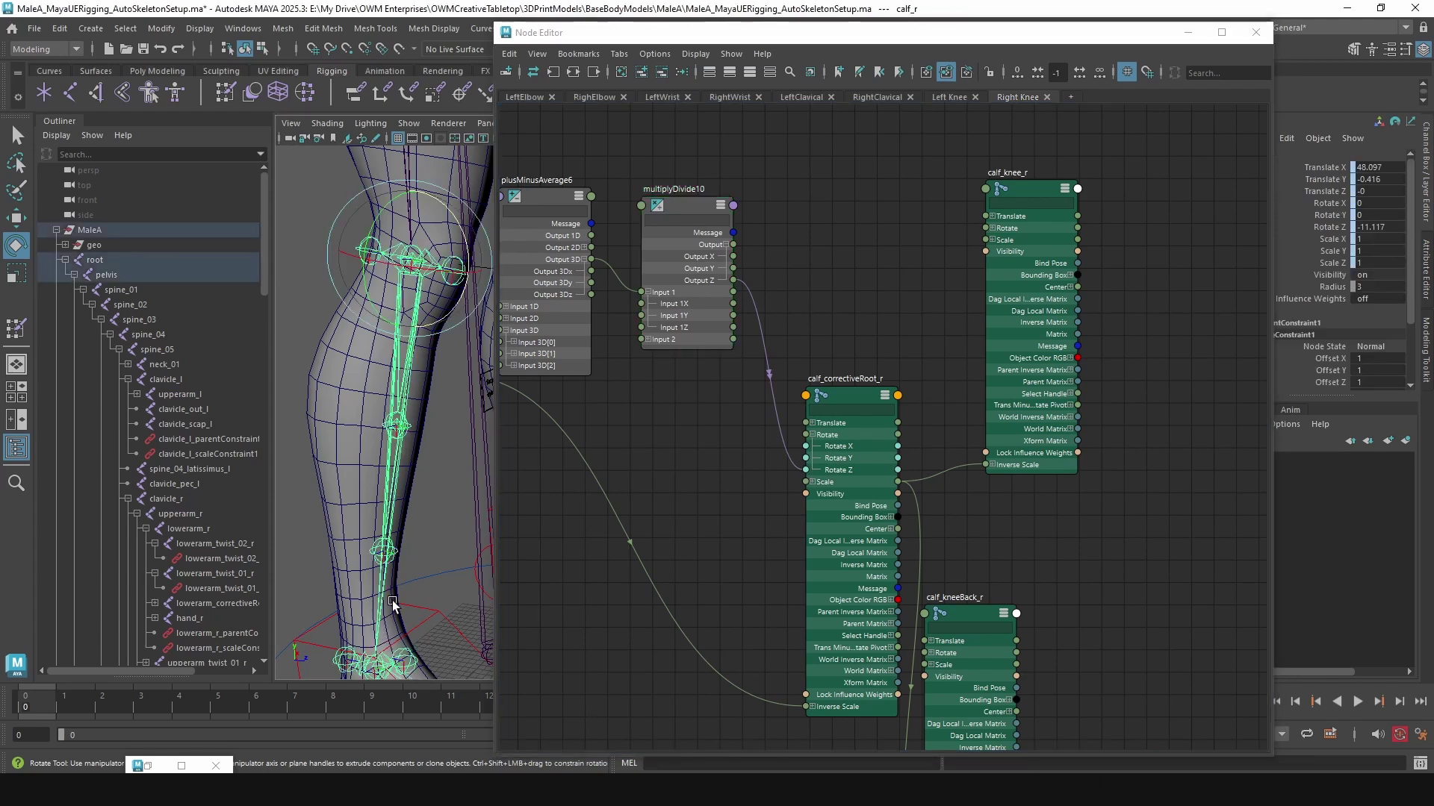
pyautogui.press('f')
pyautogui.moveTo(459, 254); pyautogui.dragTo(304, 215)
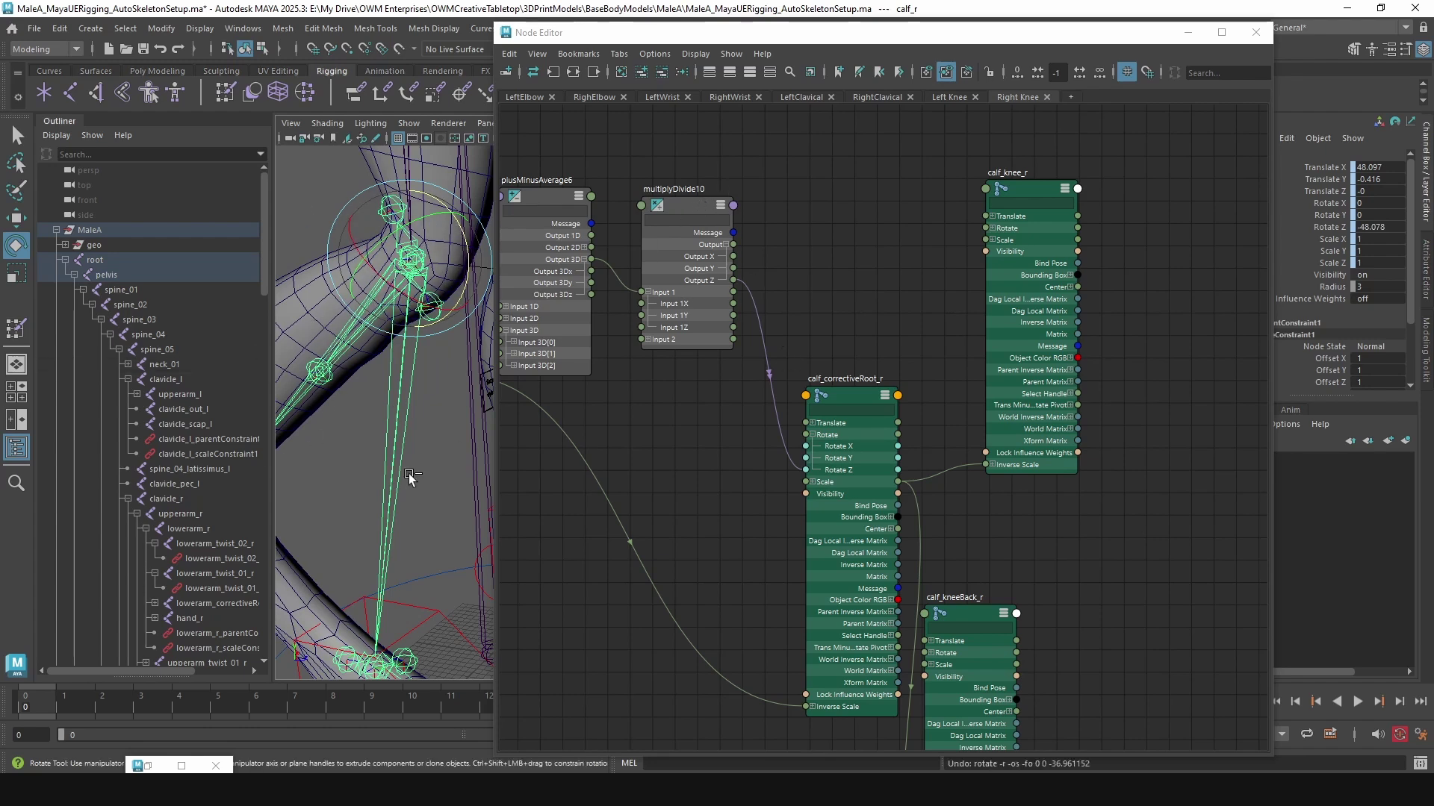
pyautogui.hotkey('ctrl', 'z')
# Step: Set the multiplyDivide node's Input 2X, 2Y and 2Z to -0.5
pyautogui.click(693, 209)
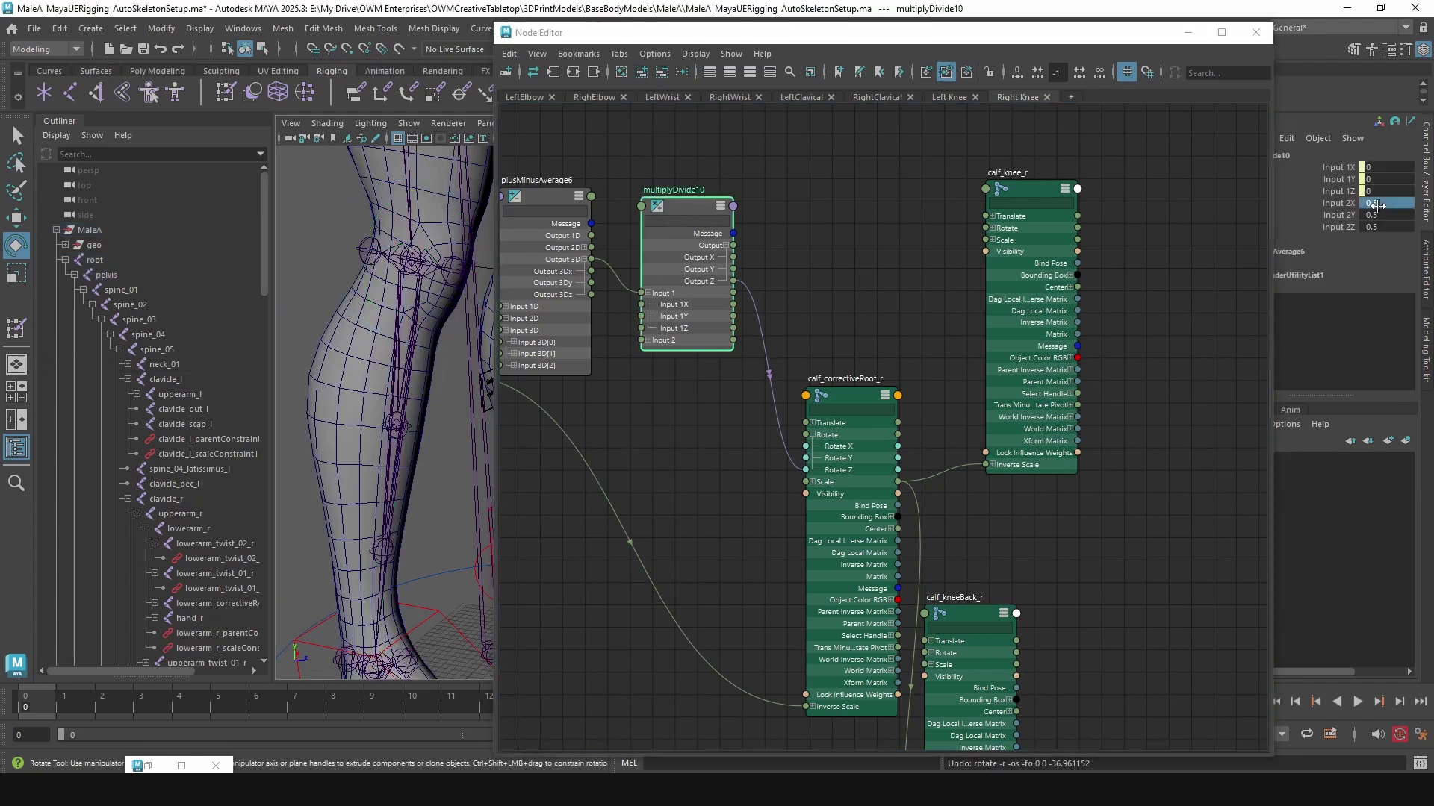
pyautogui.moveTo(1379, 202); pyautogui.dragTo(1379, 227)
pyautogui.write('-.5')
pyautogui.press('Return')
# Step: Rotate calf_r again to check the corrective root with the negative multiplier, and undo the rotation
pyautogui.click(404, 554)
pyautogui.moveTo(459, 231); pyautogui.dragTo(407, 198)
pyautogui.hotkey('ctrl', 'z')
pyautogui.hotkey('ctrl', 'z')
pyautogui.hotkey('ctrl', 'y')
# Step: Move the IKLeg_R control to test the knee bend with the Move tool, and undo the move
pyautogui.click(351, 657)
pyautogui.press('w')
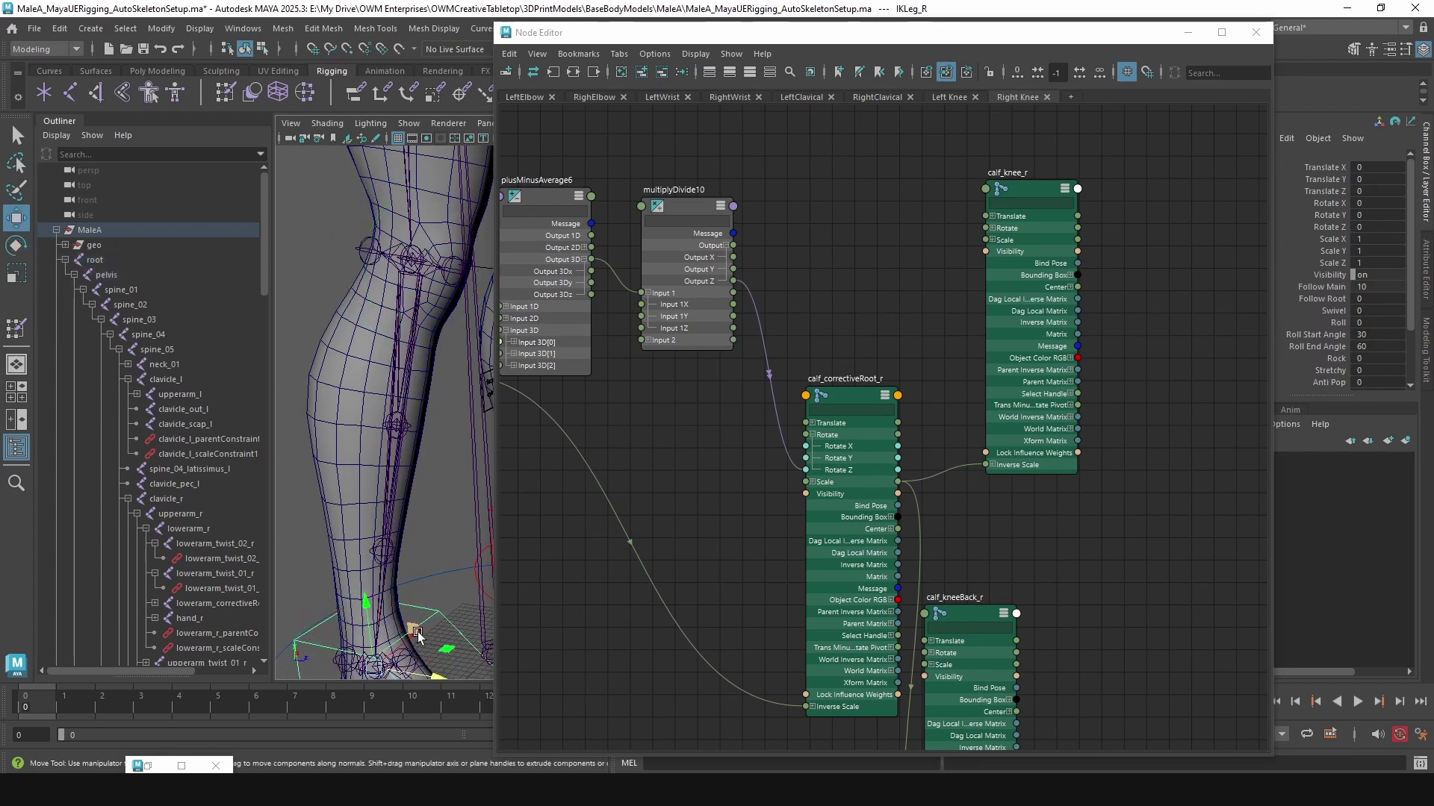
pyautogui.moveTo(418, 635); pyautogui.dragTo(222, 372)
pyautogui.hotkey('ctrl', 'z')
pyautogui.scroll(-2, 388, 374)
pyautogui.scroll(2, 389, 374)
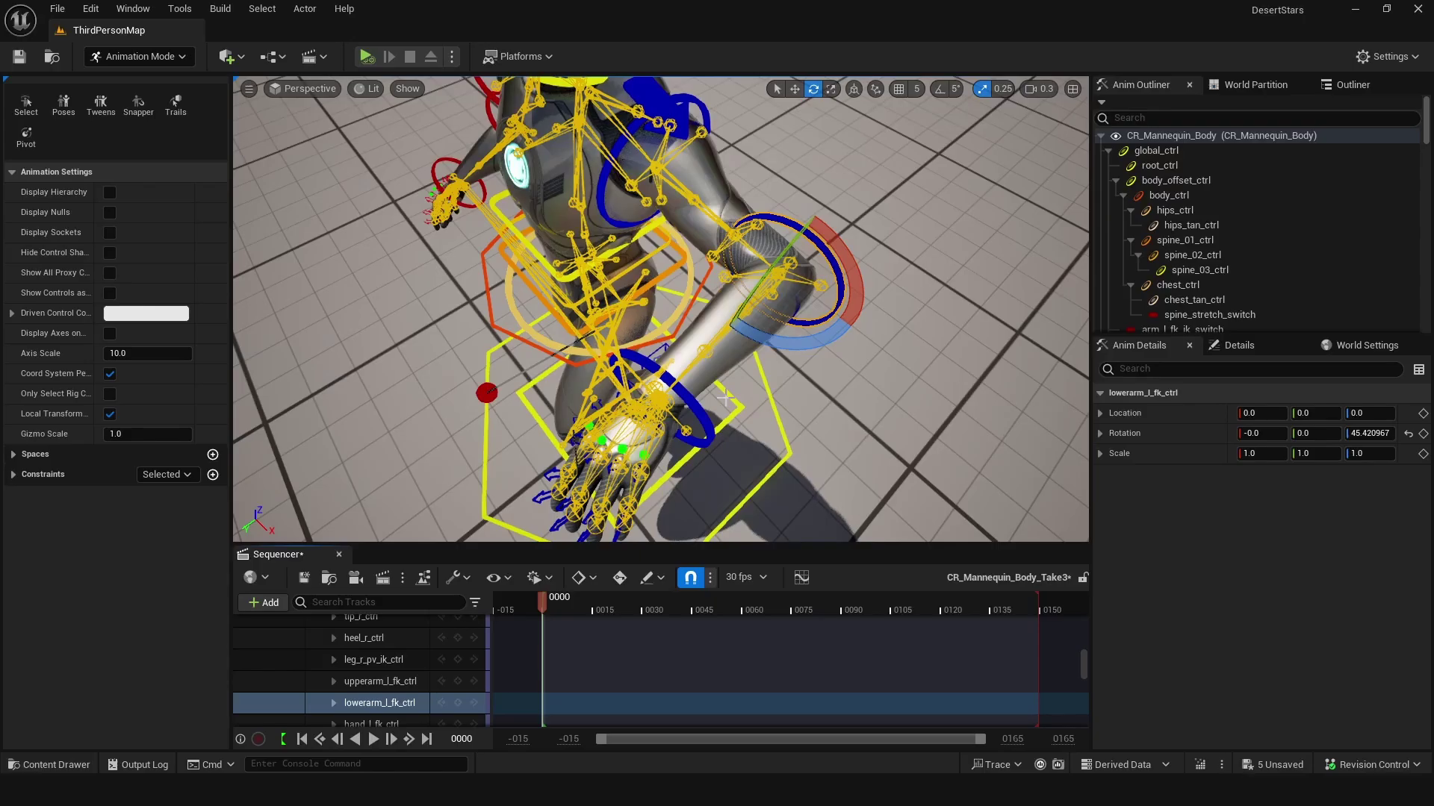
# Step: In Unreal Engine, move the mannequin's foot_l_ik_ctrl around to examine how the knee joints behave as the leg bends
pyautogui.moveTo(725, 398); pyautogui.dragTo(784, 381, button='right')
pyautogui.click(808, 370)
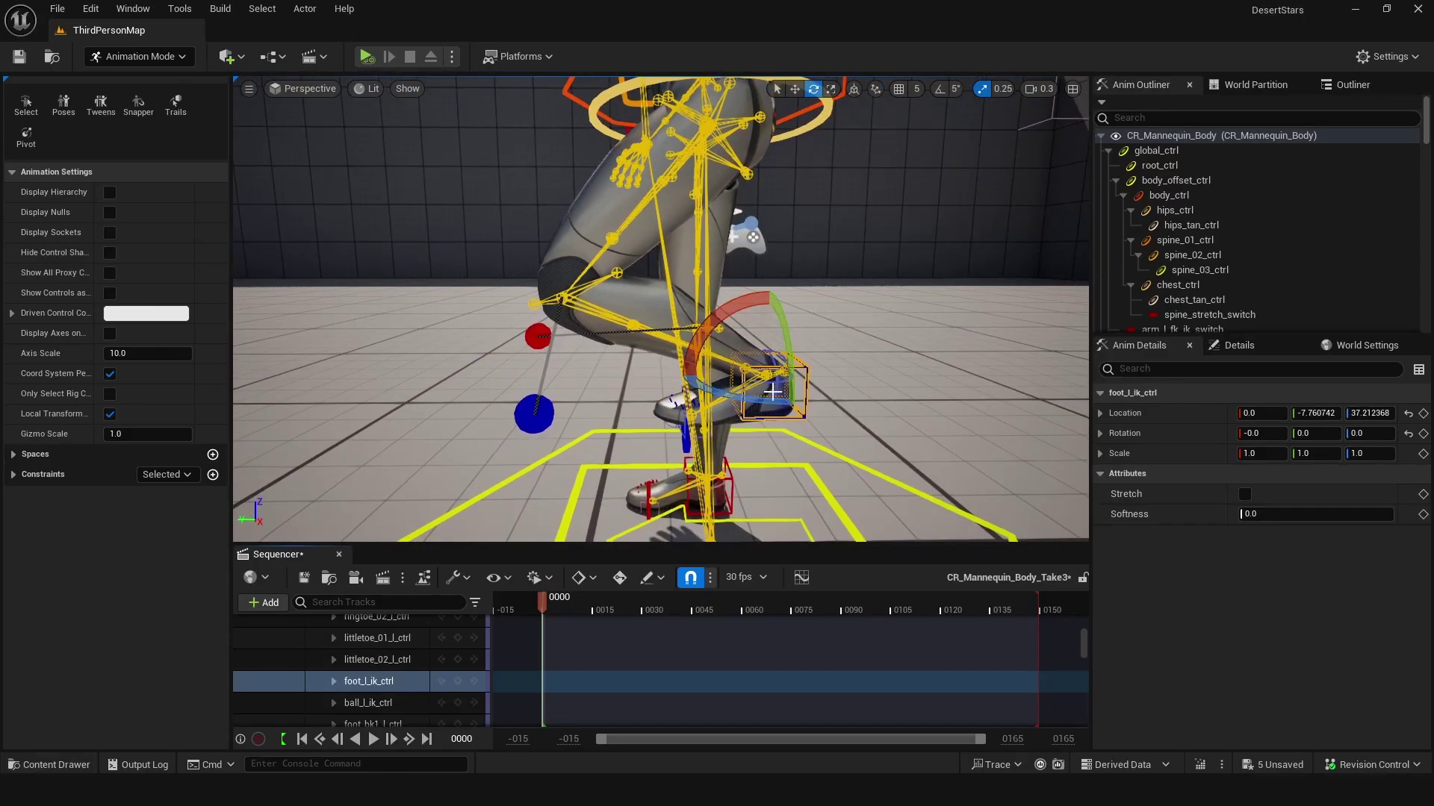
pyautogui.press('w')
pyautogui.moveTo(752, 358); pyautogui.dragTo(575, 507)
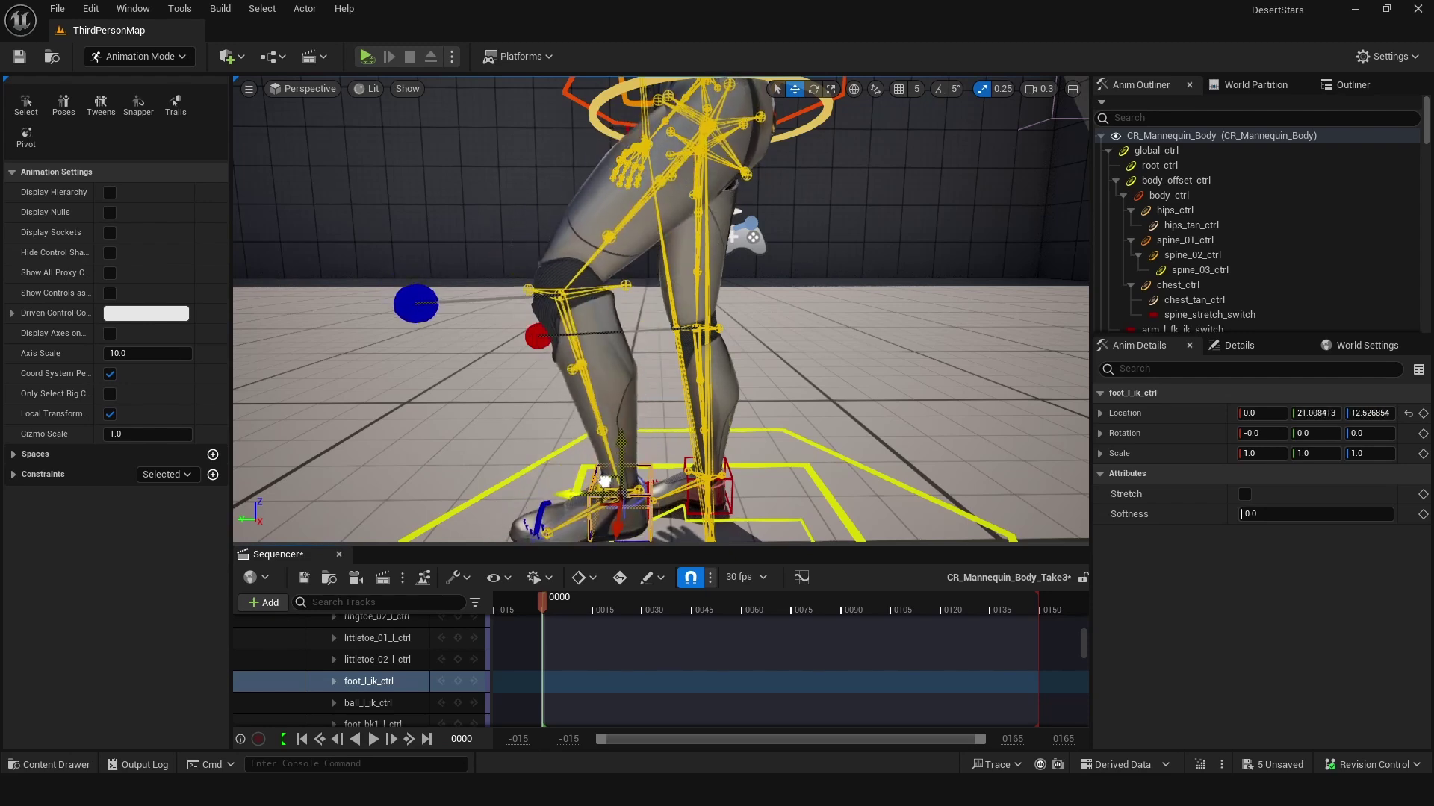
pyautogui.moveTo(606, 479)
pyautogui.mouseDown()
pyautogui.moveTo(691, 396)
pyautogui.moveTo(739, 306)
pyautogui.moveTo(730, 211)
pyautogui.moveTo(610, 413)
pyautogui.moveTo(618, 480)
pyautogui.mouseUp()
pyautogui.moveTo(669, 341); pyautogui.dragTo(661, 386)
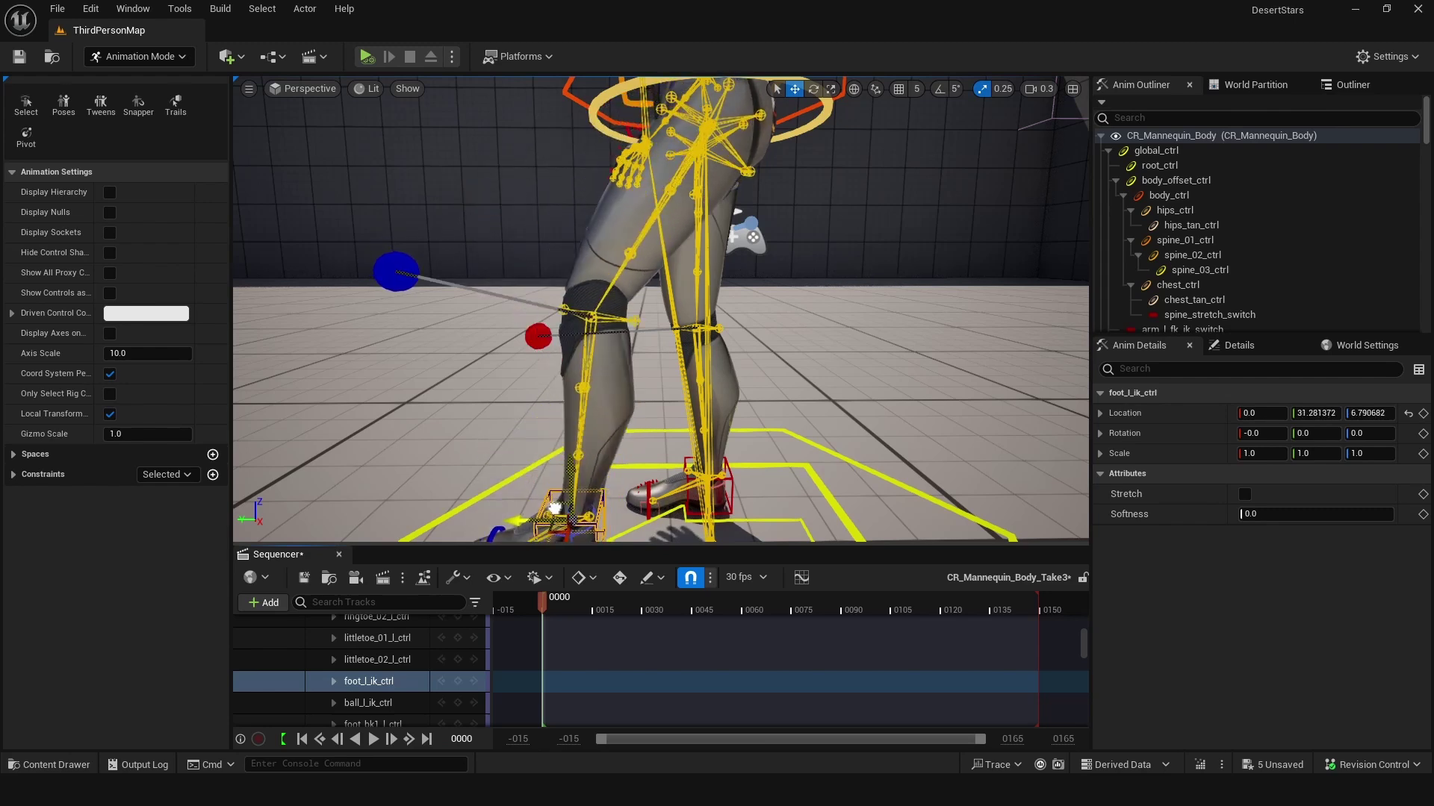
pyautogui.scroll(5, 571, 475)
pyautogui.scroll(-5, 571, 476)
pyautogui.press('w')
pyautogui.moveTo(571, 475)
pyautogui.mouseDown(button='right')
pyautogui.moveTo(569, 459)
pyautogui.moveTo(565, 486)
pyautogui.mouseUp(button='right')
pyautogui.moveTo(693, 335); pyautogui.dragTo(704, 325, button='right')
pyautogui.press('s')
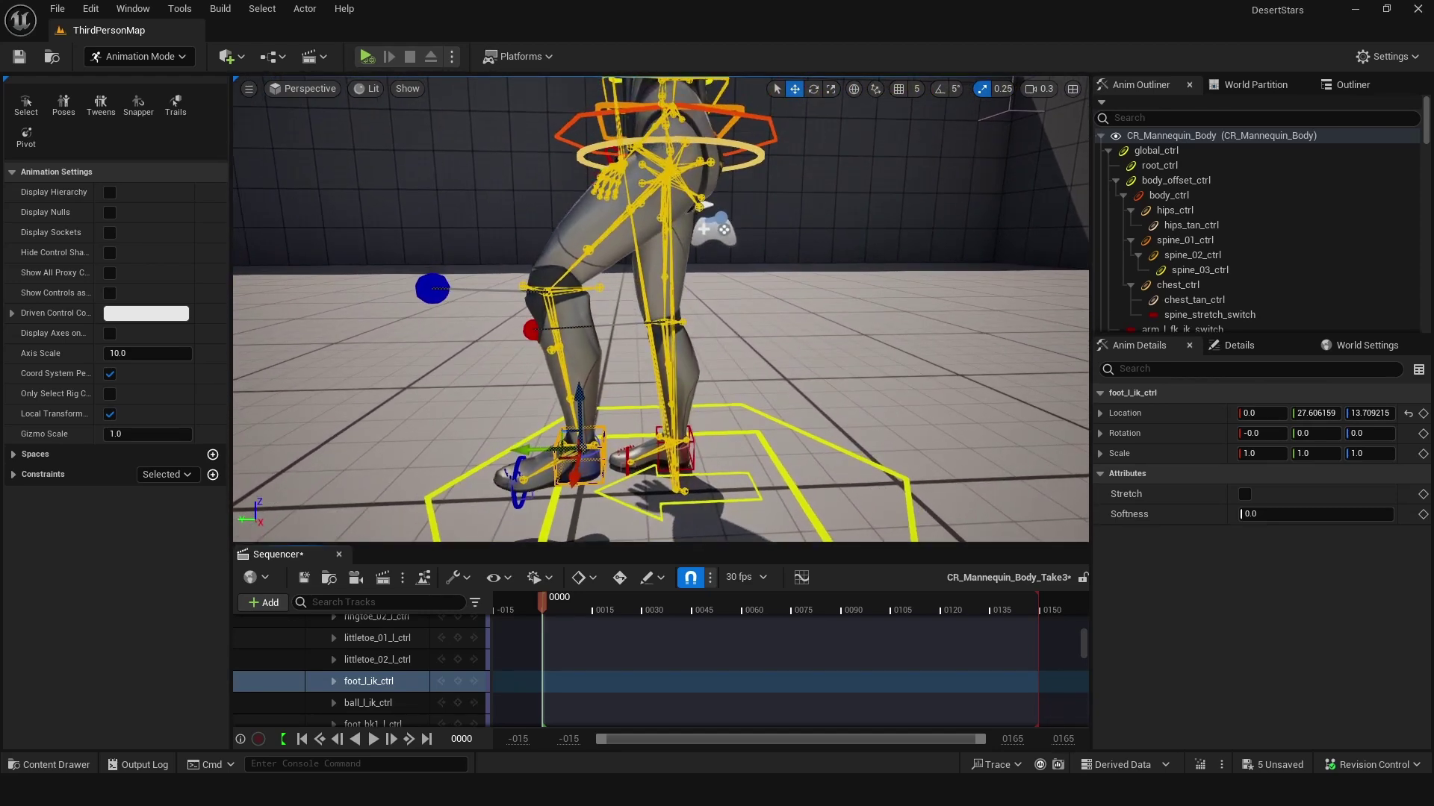
# Step: Return to Maya and move the multiplyDivide node up and calf_correctiveRoot_r down to clear space between them
pyautogui.click(1075, 743)
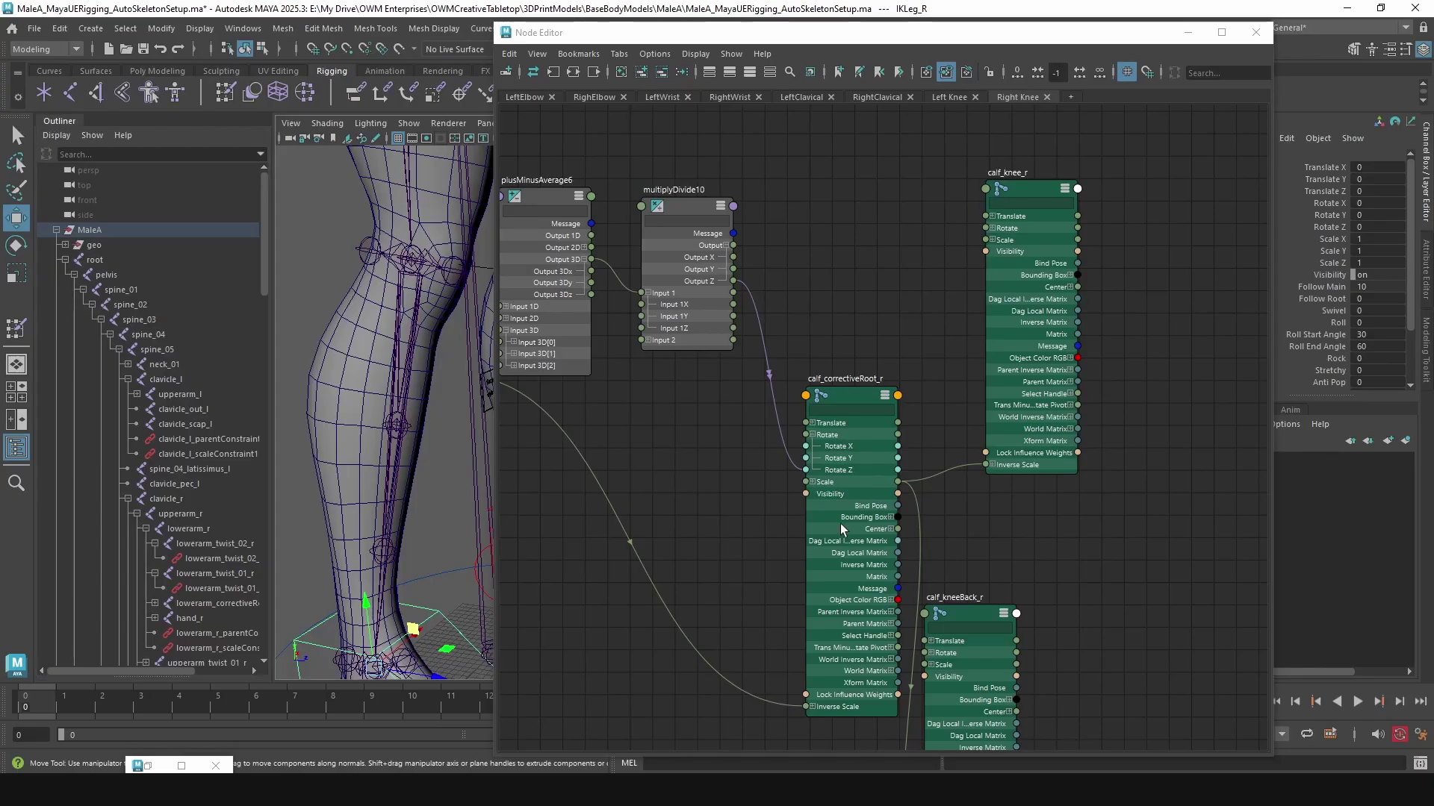
pyautogui.rightClick(856, 291)
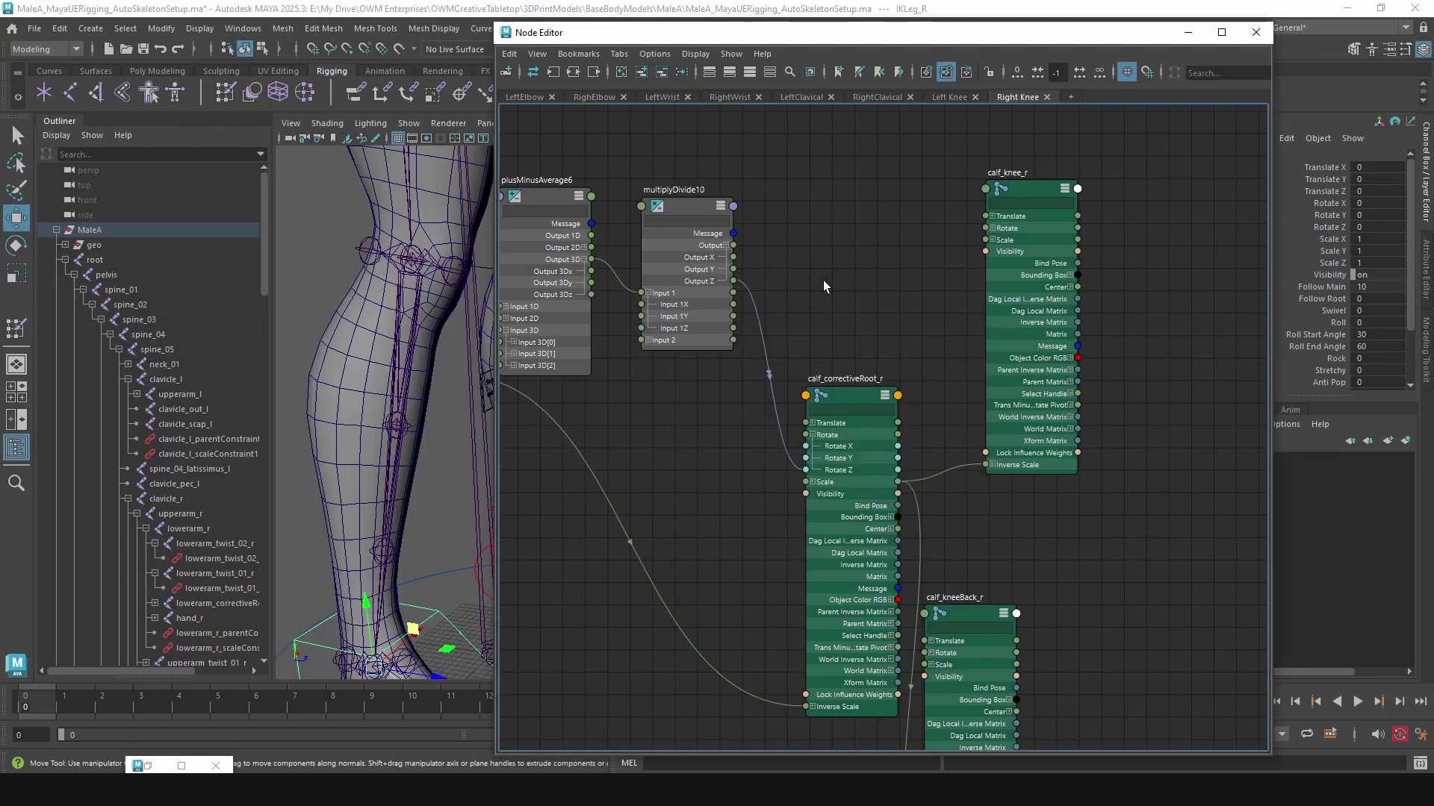
pyautogui.scroll(-5, 856, 306)
pyautogui.scroll(4, 866, 328)
pyautogui.moveTo(754, 256); pyautogui.dragTo(748, 180)
pyautogui.keyDown('alt'); pyautogui.moveTo(897, 335); pyautogui.dragTo(851, 276, button='middle'); pyautogui.keyUp('alt')
pyautogui.moveTo(826, 339); pyautogui.dragTo(788, 378)
pyautogui.scroll(3, 660, 257)
pyautogui.scroll(2, 678, 323)
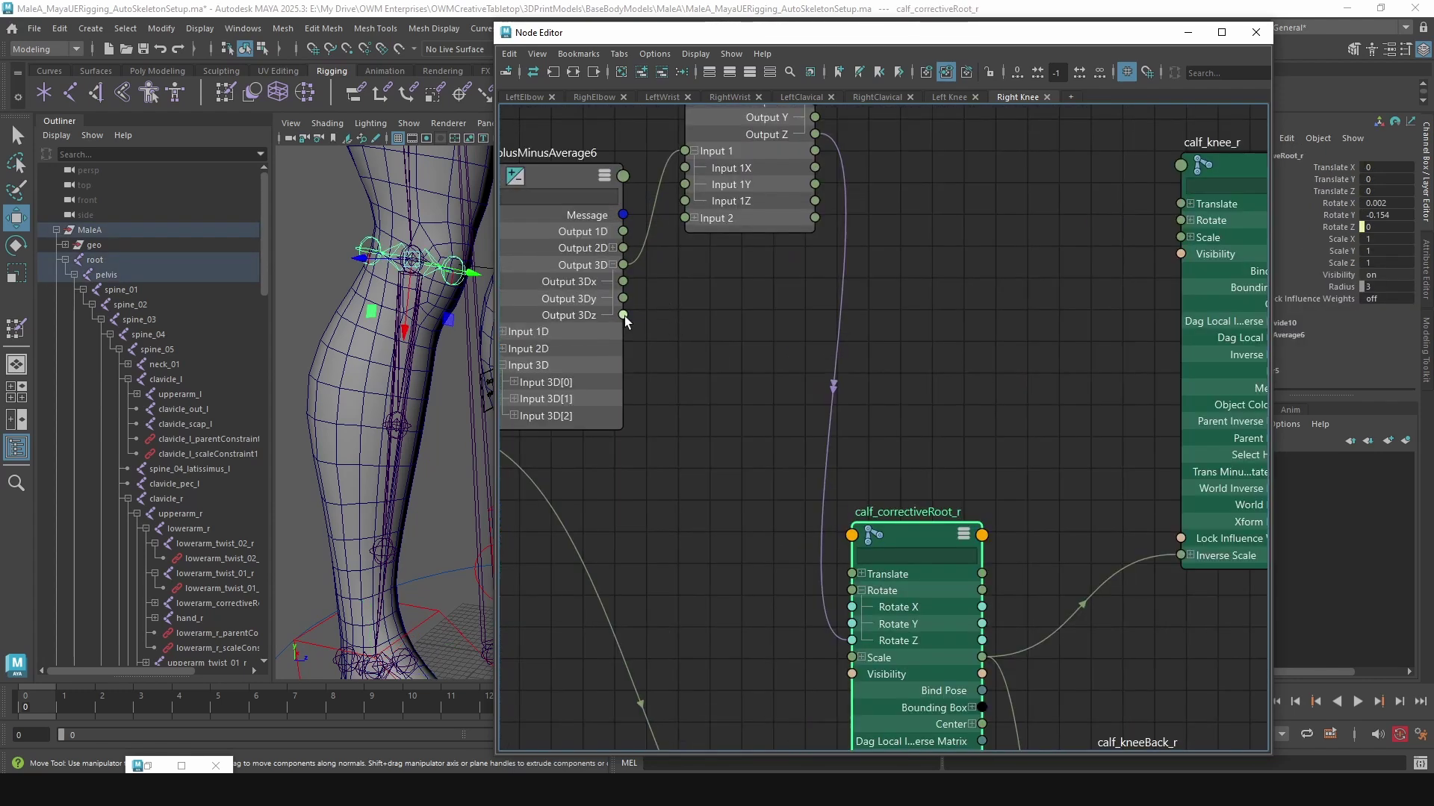
# Step: Create a setRange node and place it between the multiplyDivide node and calf_knee_r
pyautogui.moveTo(624, 316); pyautogui.dragTo(735, 308)
pyautogui.click(906, 297)
pyautogui.keyDown('alt'); pyautogui.moveTo(907, 297); pyautogui.dragTo(879, 317, button='middle'); pyautogui.keyUp('alt')
pyautogui.press('Tab')
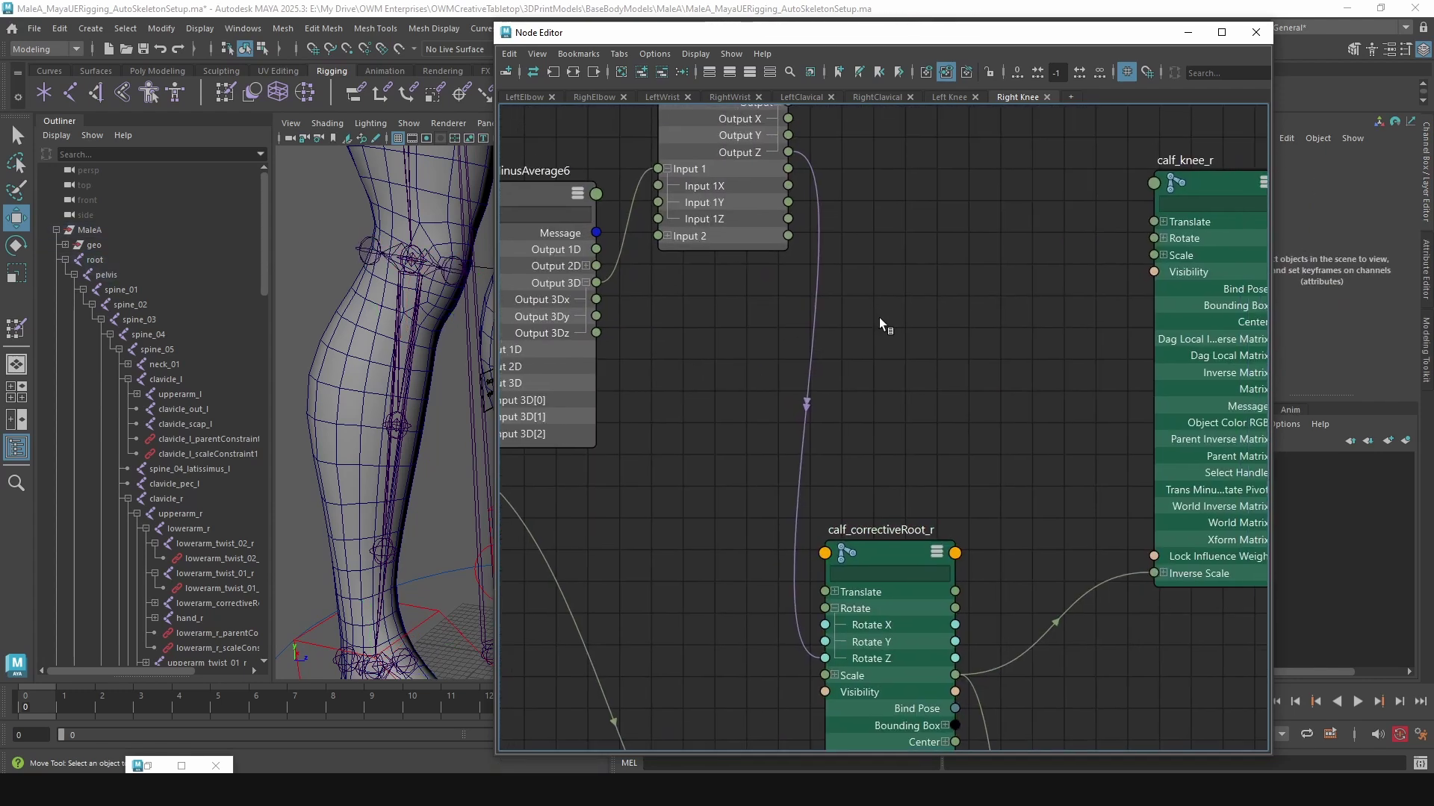
pyautogui.write('setRange')
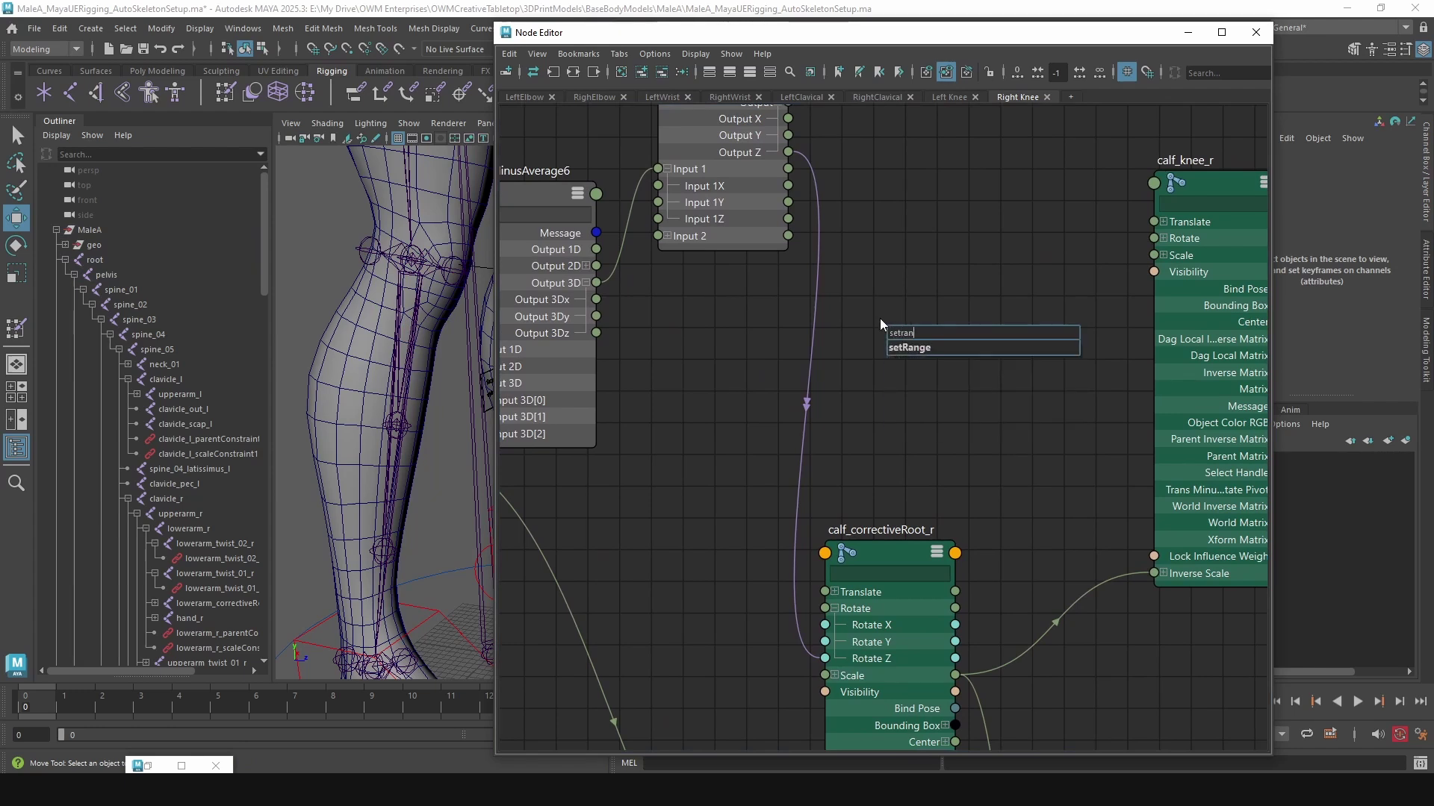
pyautogui.press('Return')
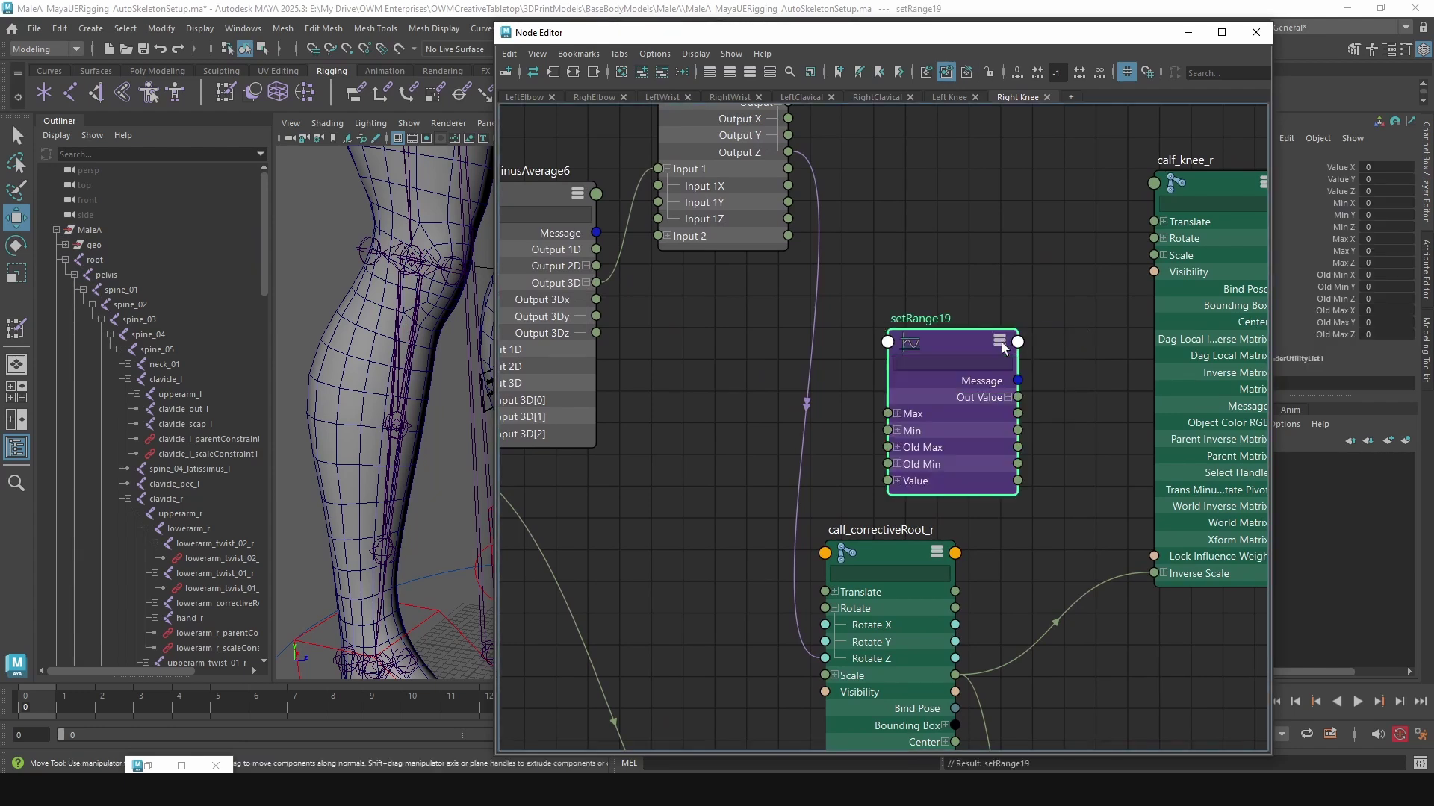
pyautogui.moveTo(935, 352); pyautogui.dragTo(909, 244)
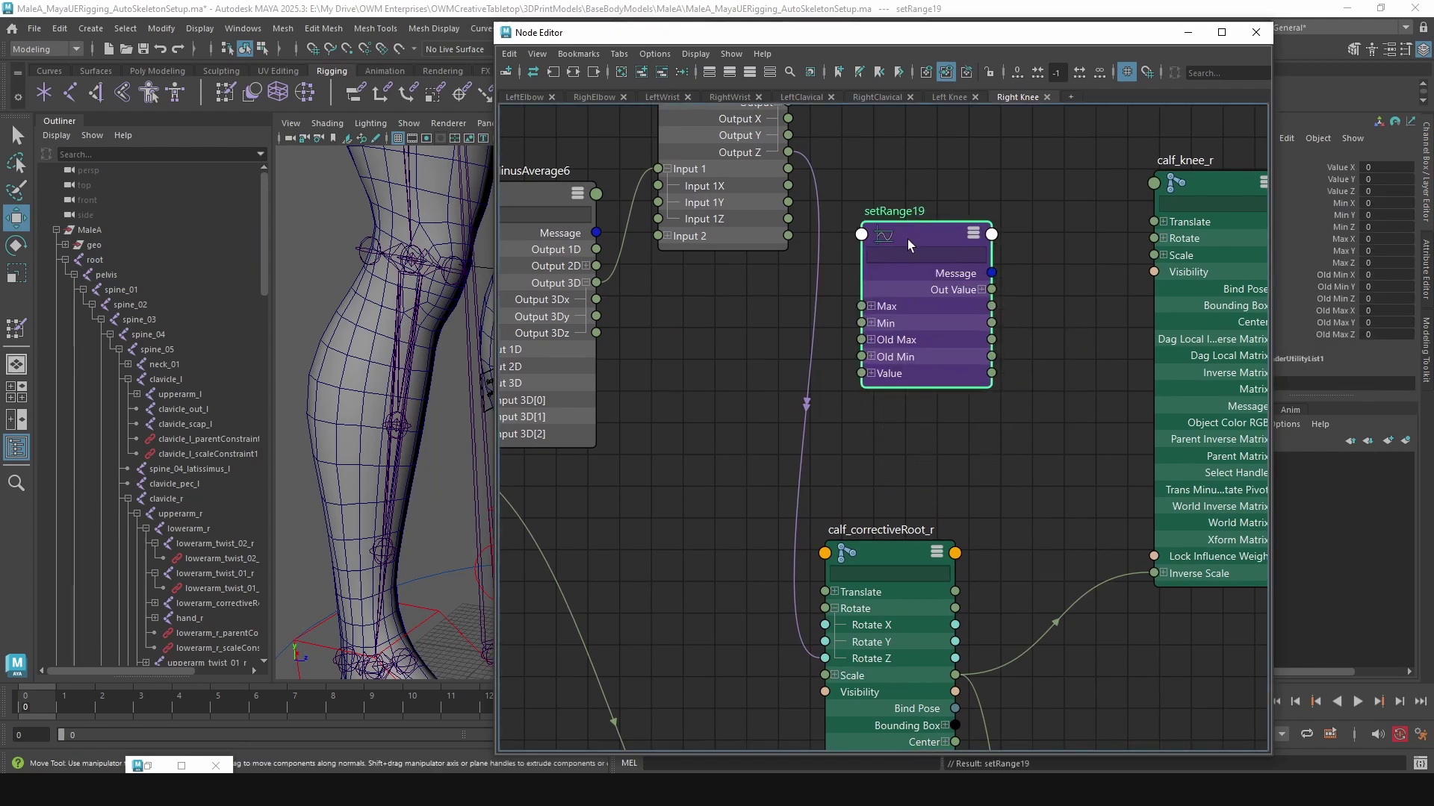
# Step: Expand the setRange node's Value and connect the plusMinusAverage node's Output 3Dz to Value X, Value Y and Value Z
pyautogui.click(871, 373)
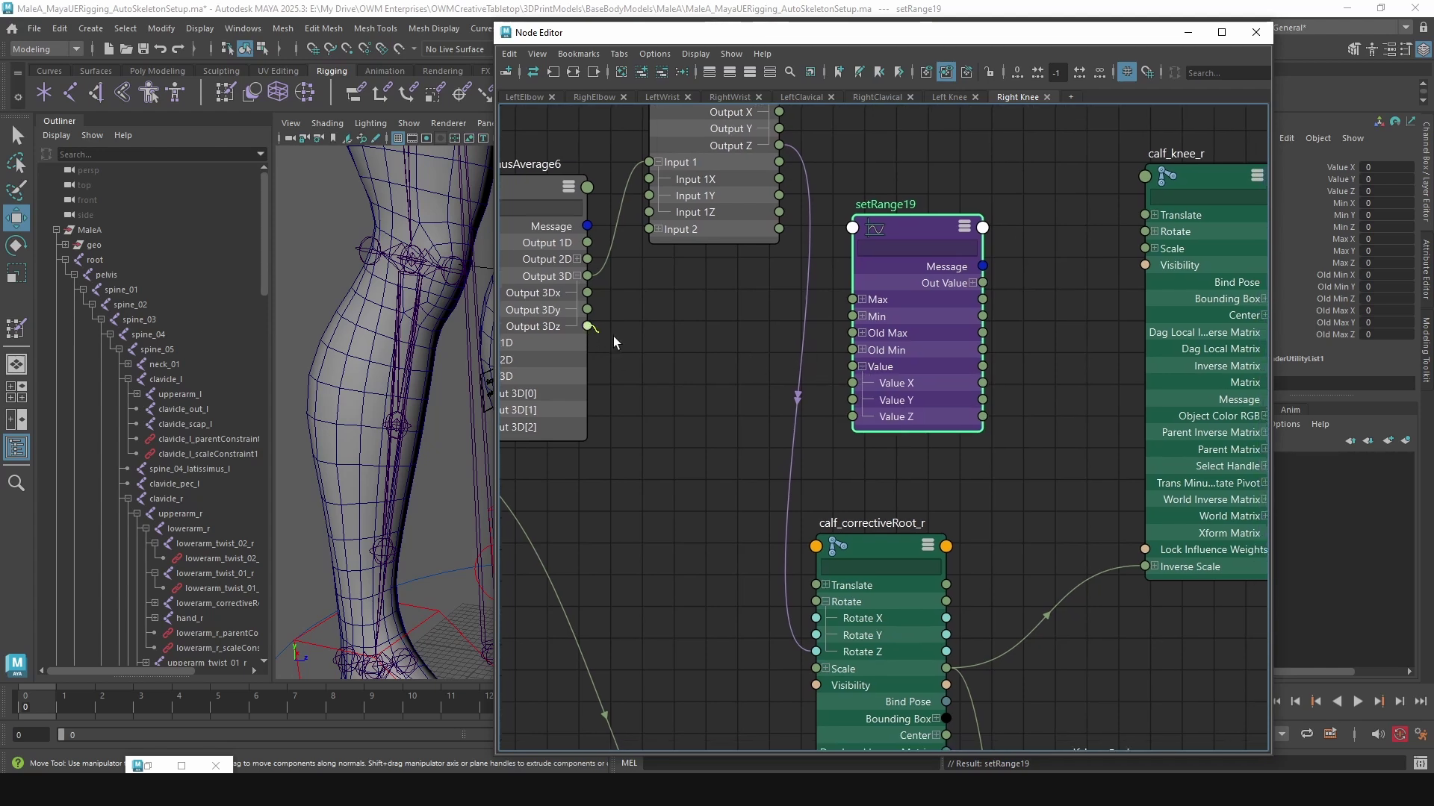
pyautogui.moveTo(666, 356); pyautogui.dragTo(853, 382)
pyautogui.moveTo(587, 326); pyautogui.dragTo(852, 417)
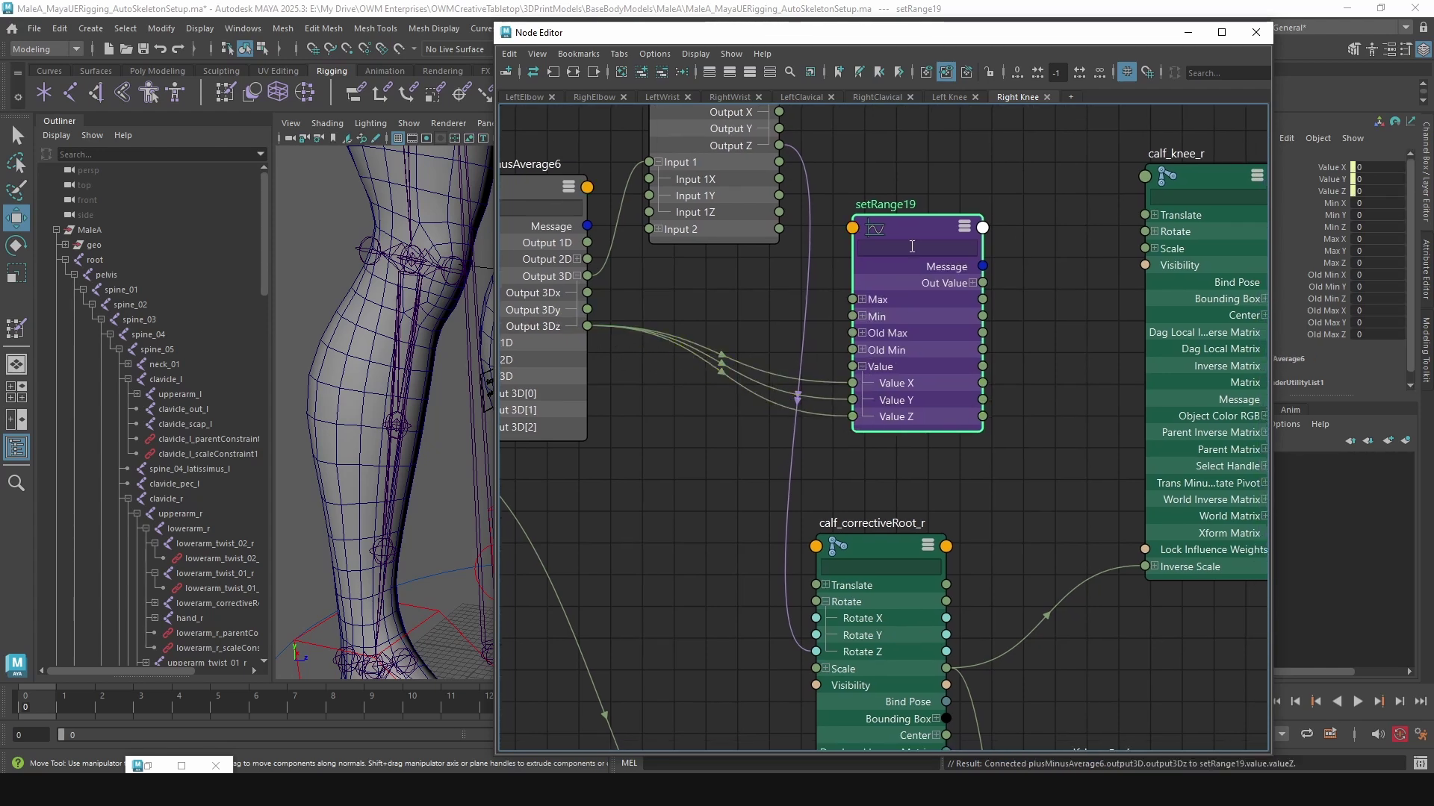
pyautogui.moveTo(912, 227); pyautogui.dragTo(913, 227)
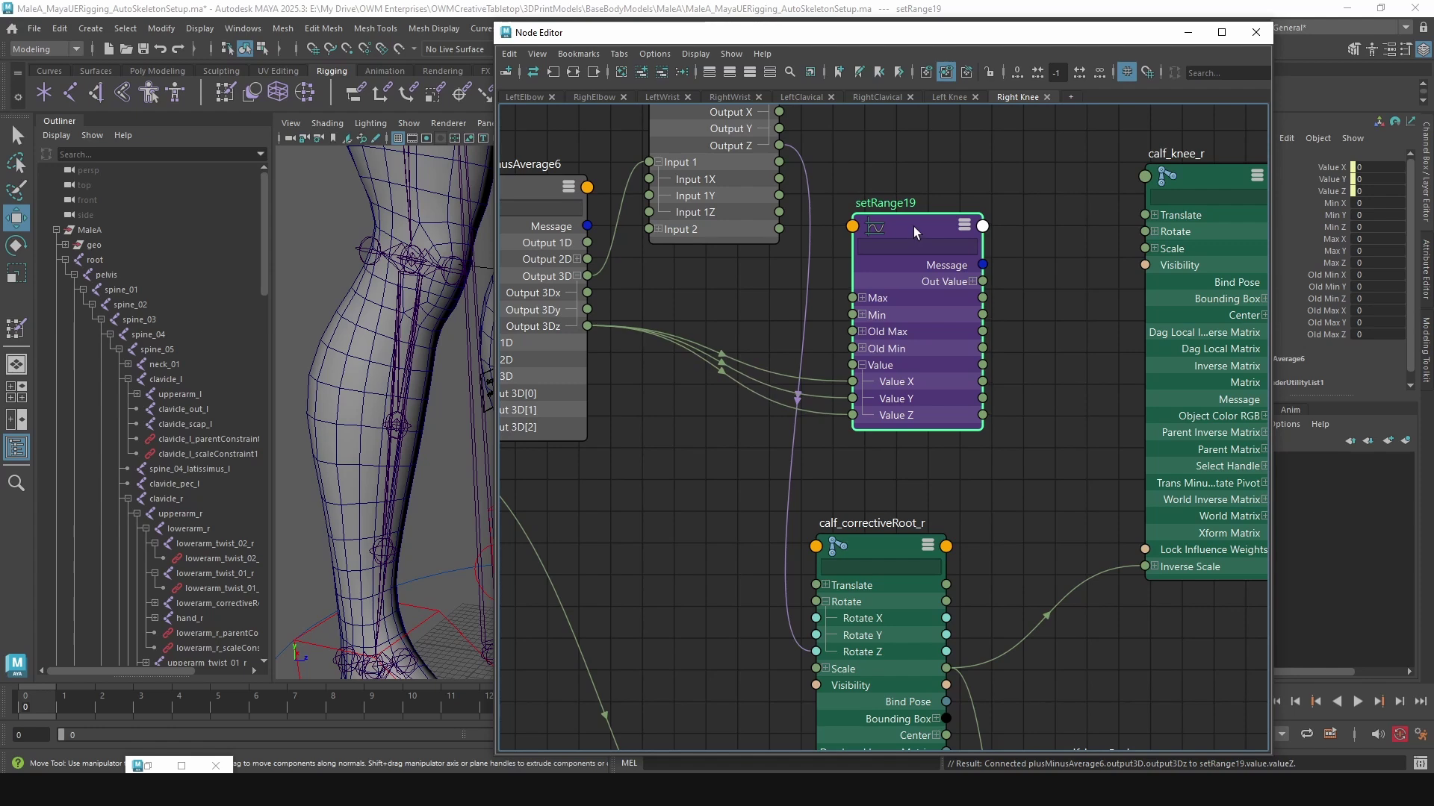
# Step: Bend the right knee with IKLeg_R and examine the setRange node's Value channels and calf_r's rotation
pyautogui.click(433, 616)
pyautogui.press('f')
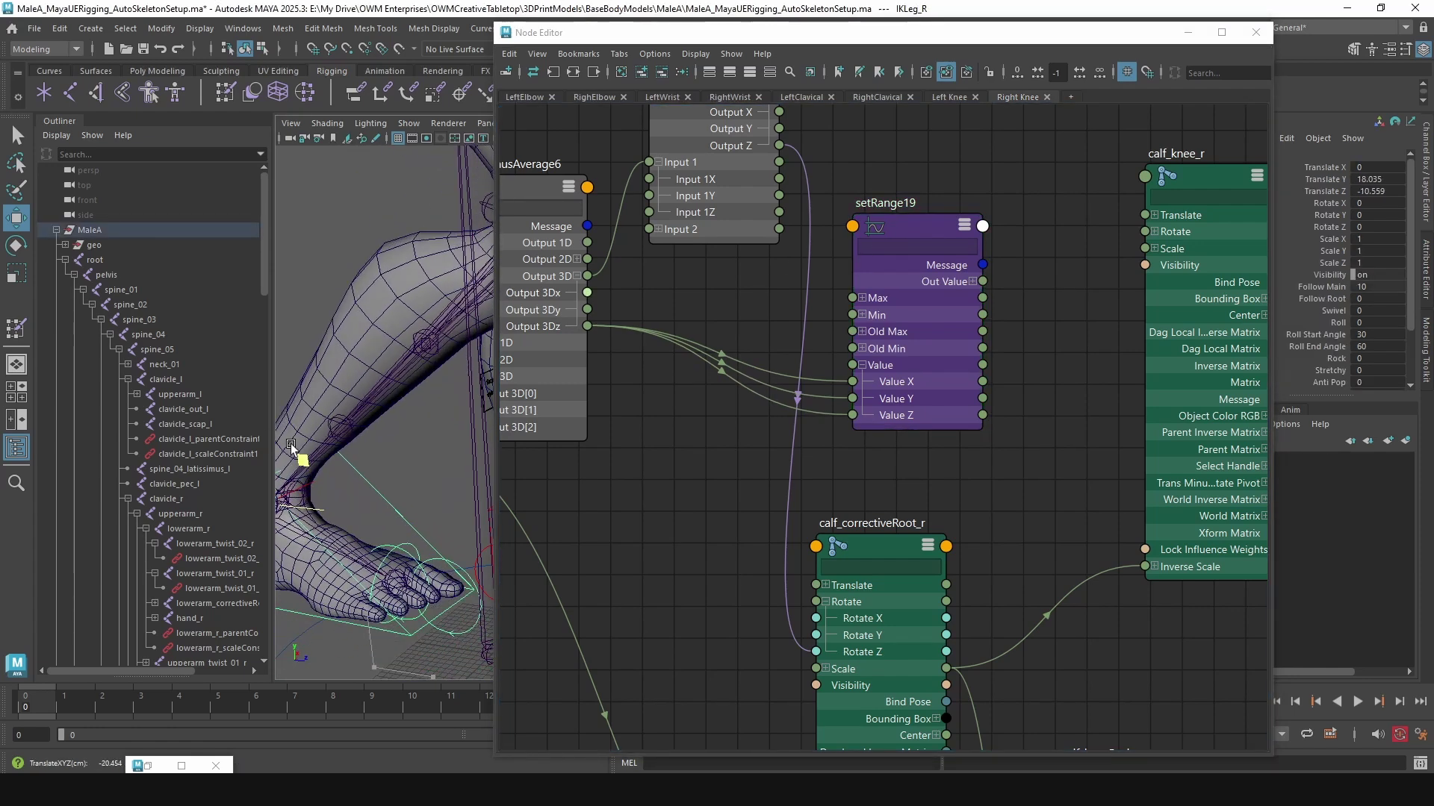
pyautogui.click(915, 239)
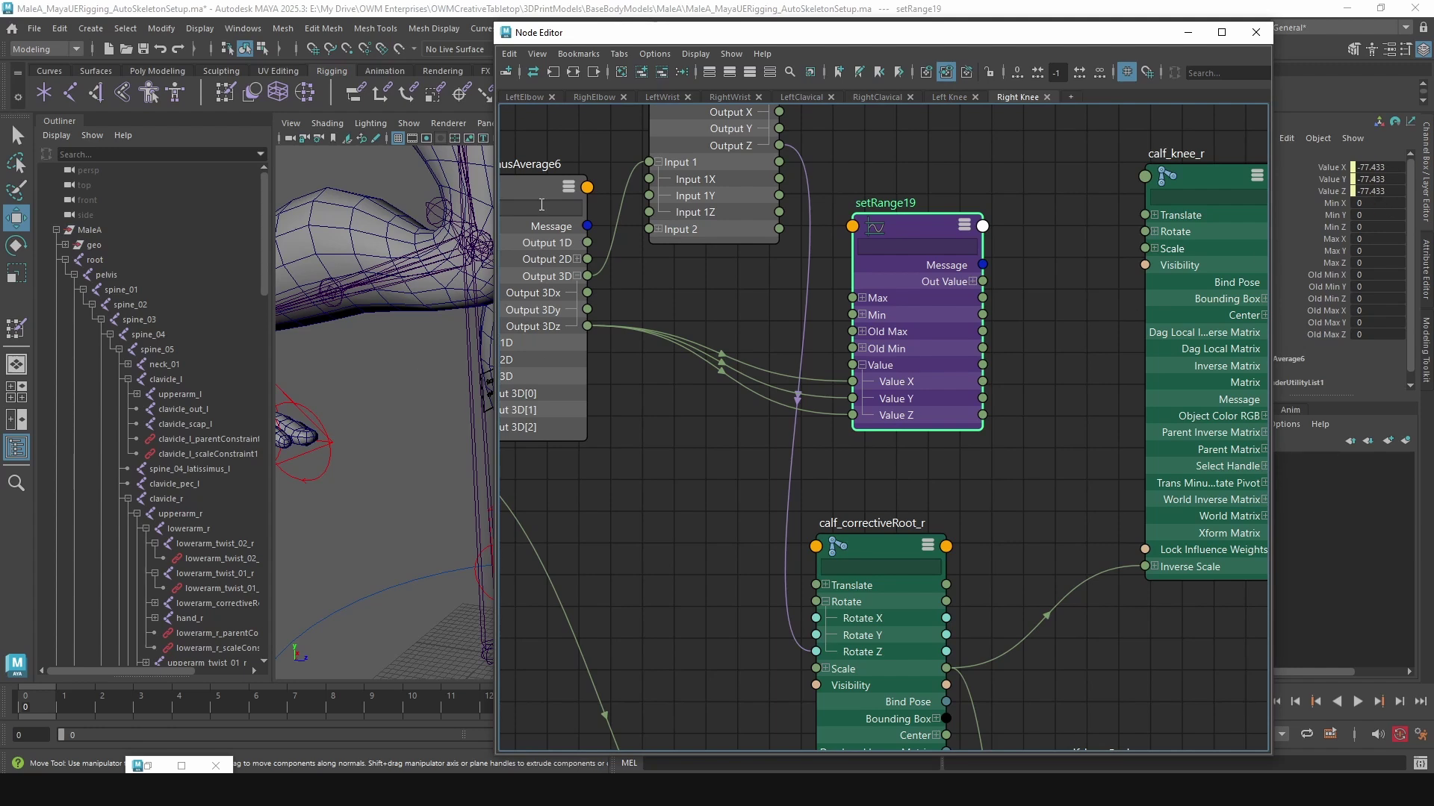
pyautogui.scroll(-2, 413, 316)
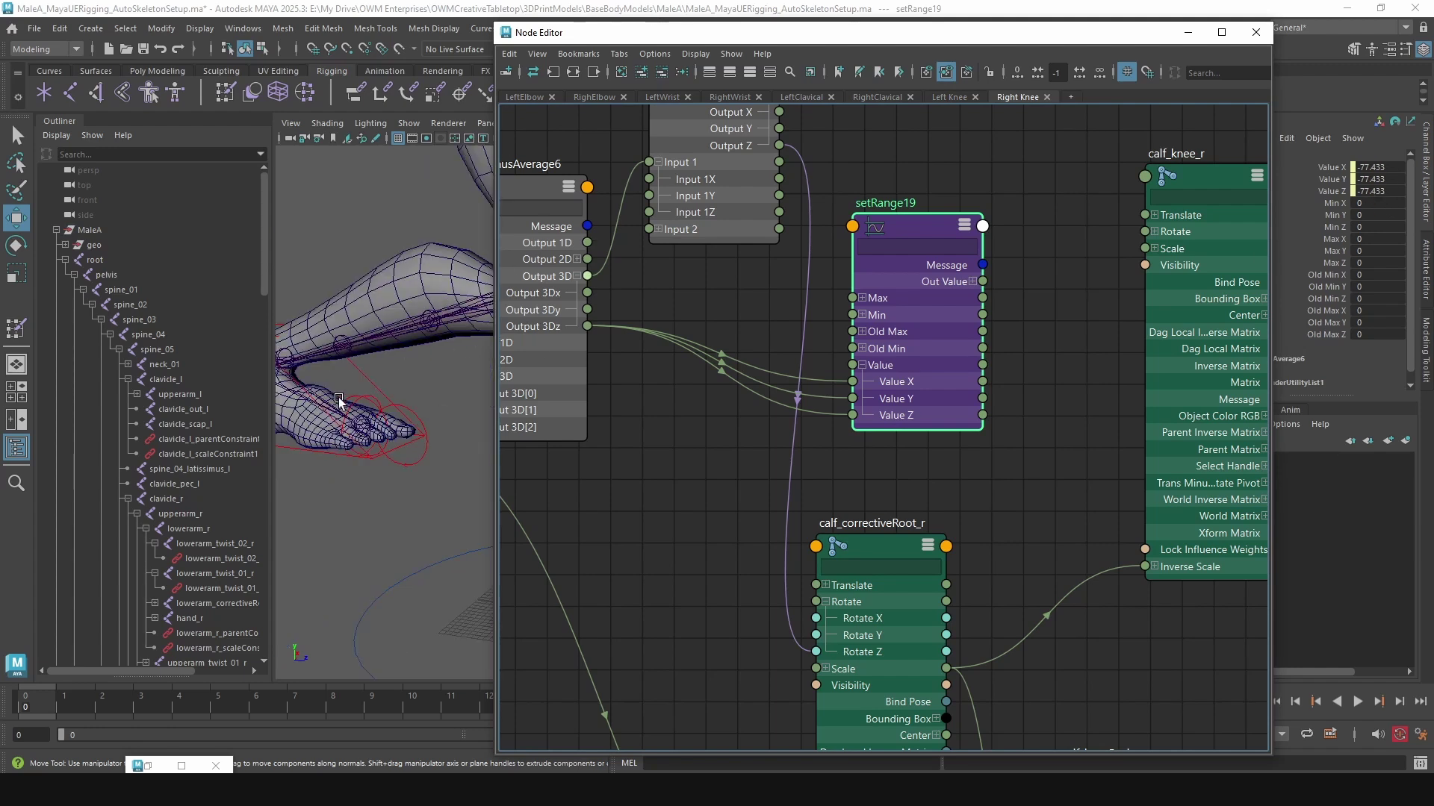
pyautogui.click(371, 386)
pyautogui.moveTo(324, 353); pyautogui.dragTo(331, 344)
pyautogui.click(372, 333)
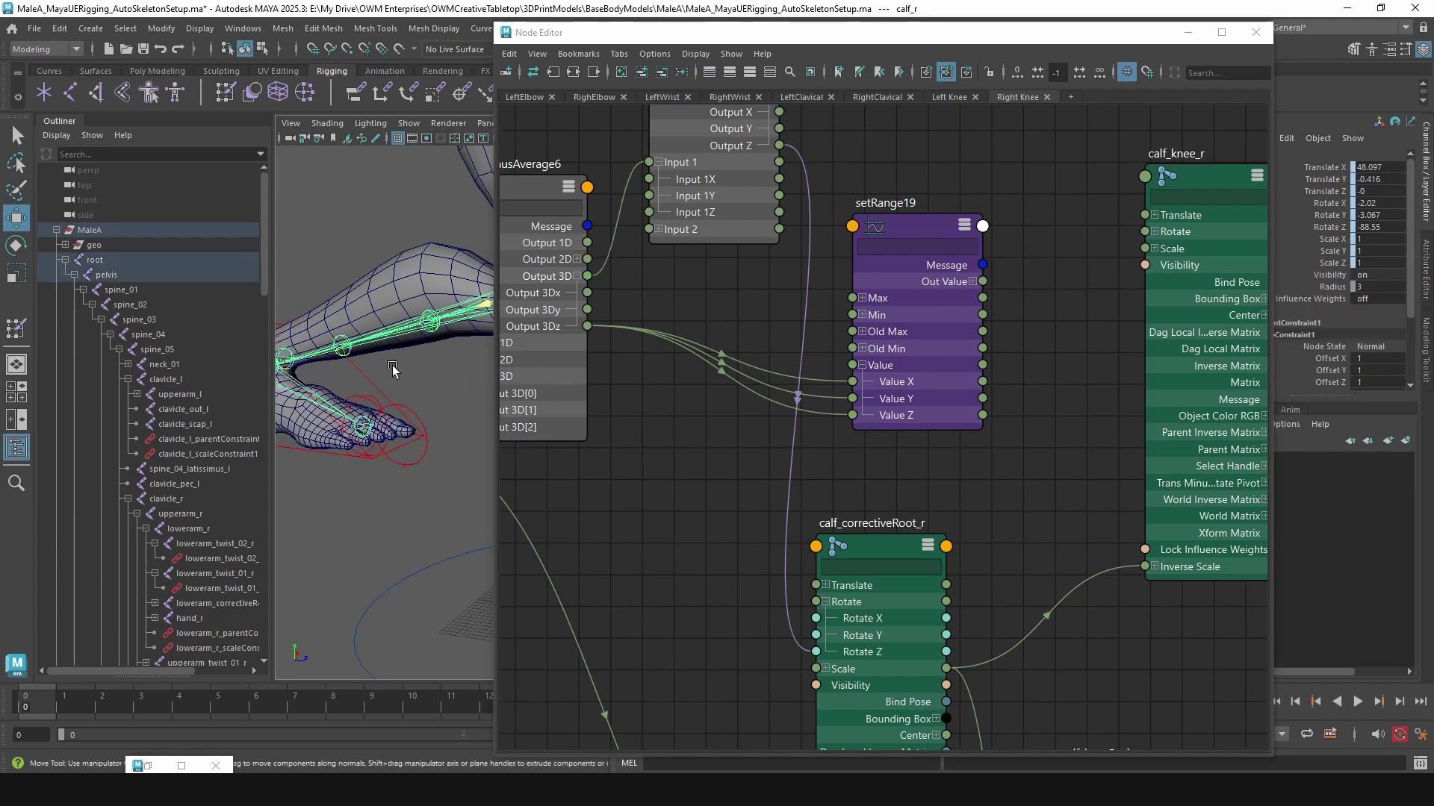
# Step: Reset the leg pose by setting IKLeg_R's Translate Y and Translate Z to 0
pyautogui.click(368, 379)
pyautogui.moveTo(294, 320); pyautogui.dragTo(371, 521)
pyautogui.moveTo(1371, 191); pyautogui.dragTo(1383, 179)
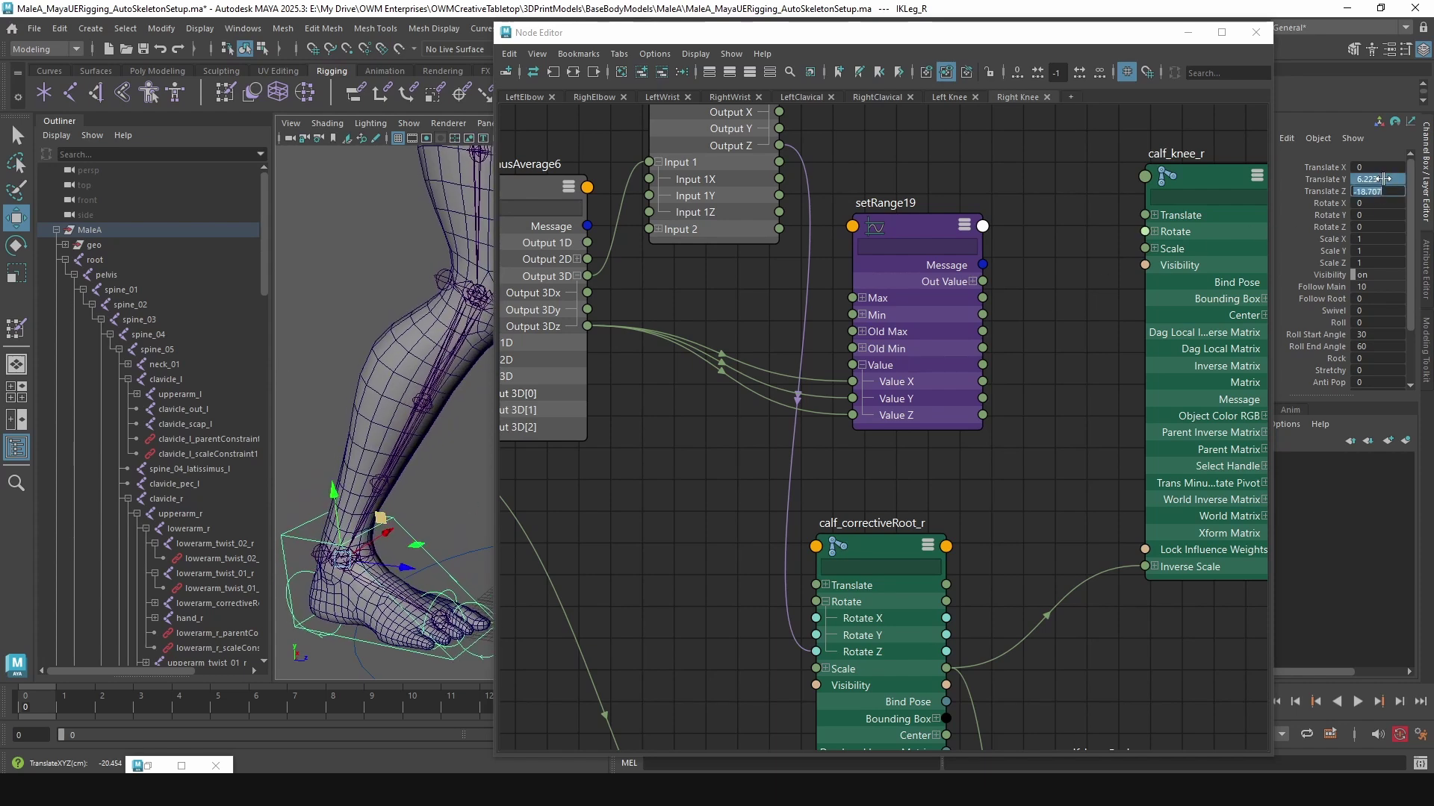
pyautogui.write('0')
pyautogui.press('Return')
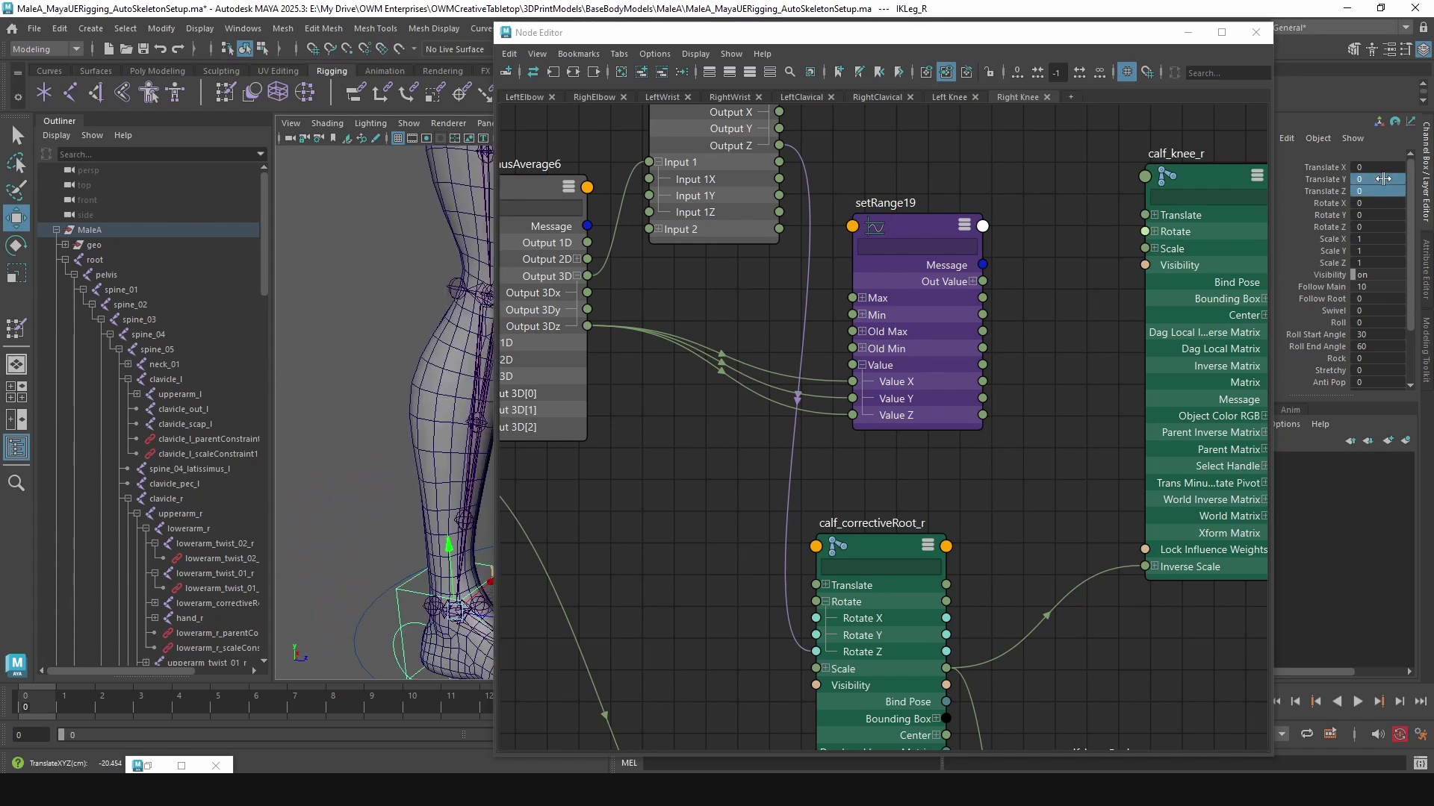
# Step: Move the setRange node slightly closer to the calf_knee_r node
pyautogui.click(910, 246)
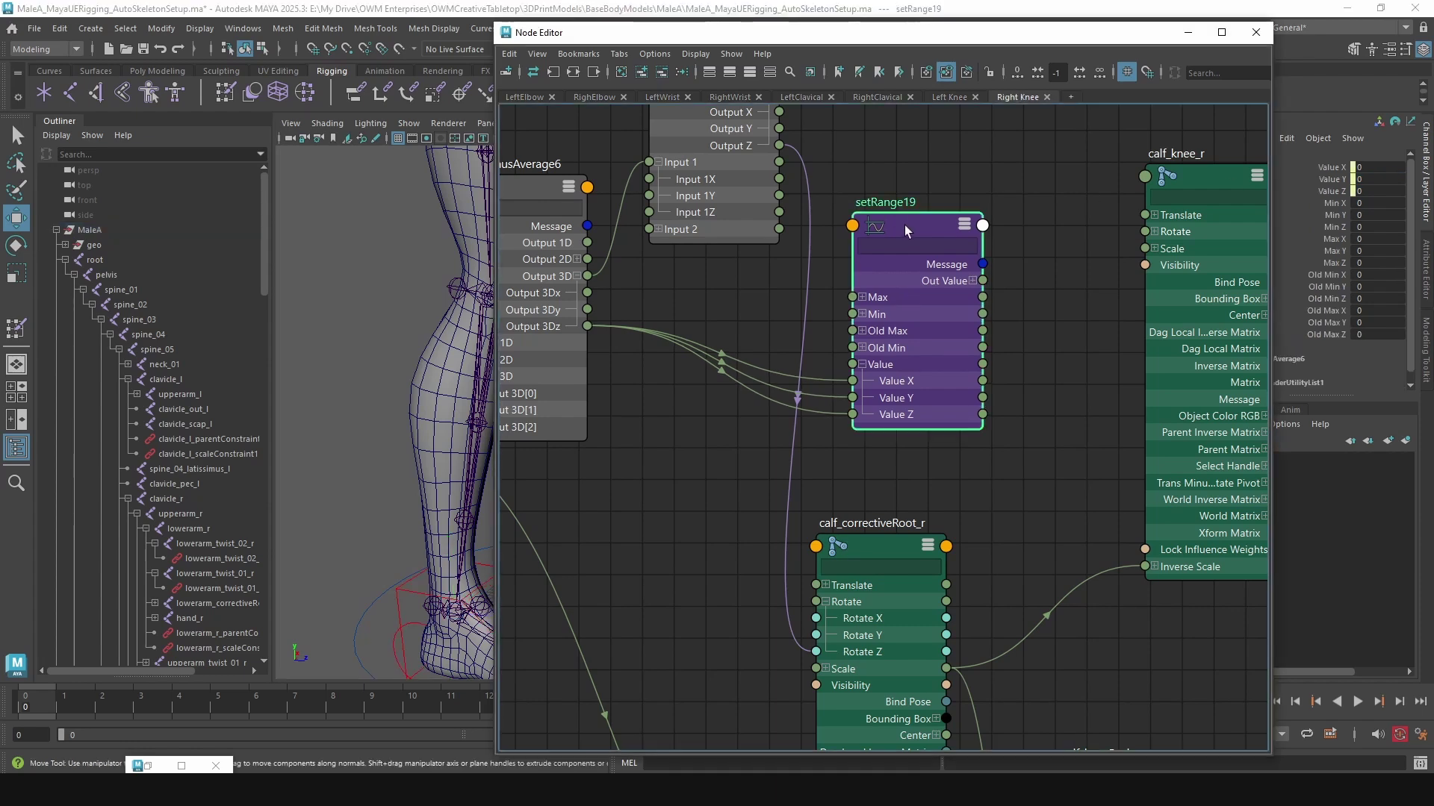
pyautogui.scroll(-5, 1023, 334)
pyautogui.keyDown('alt'); pyautogui.moveTo(1041, 354); pyautogui.dragTo(882, 385, button='middle'); pyautogui.keyUp('alt')
pyautogui.scroll(2, 956, 366)
pyautogui.moveTo(780, 268); pyautogui.dragTo(810, 267)
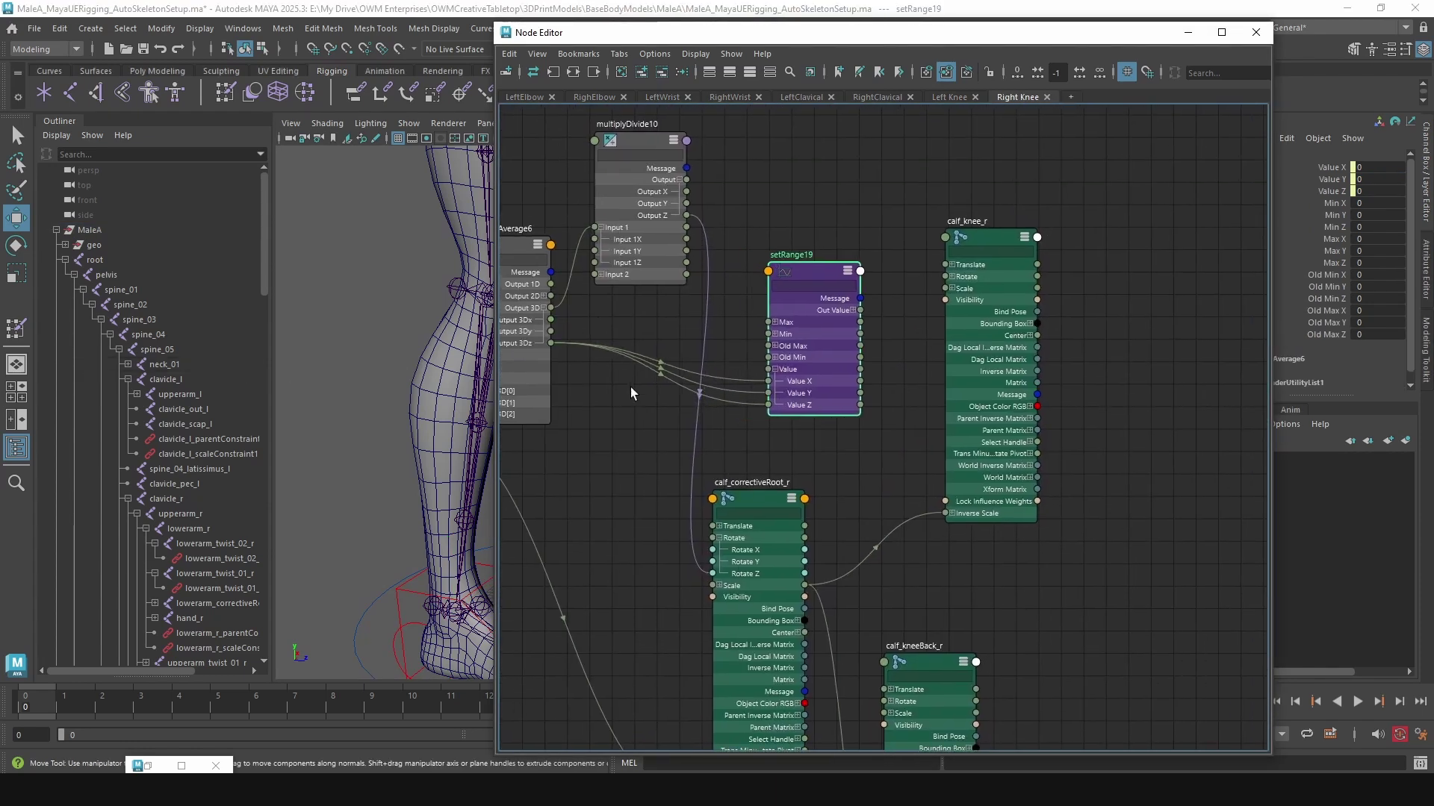
# Step: Bend the right knee progressively to its full bend with IKLeg_R, examining the setRange node's Value channels
pyautogui.rightClick(407, 318)
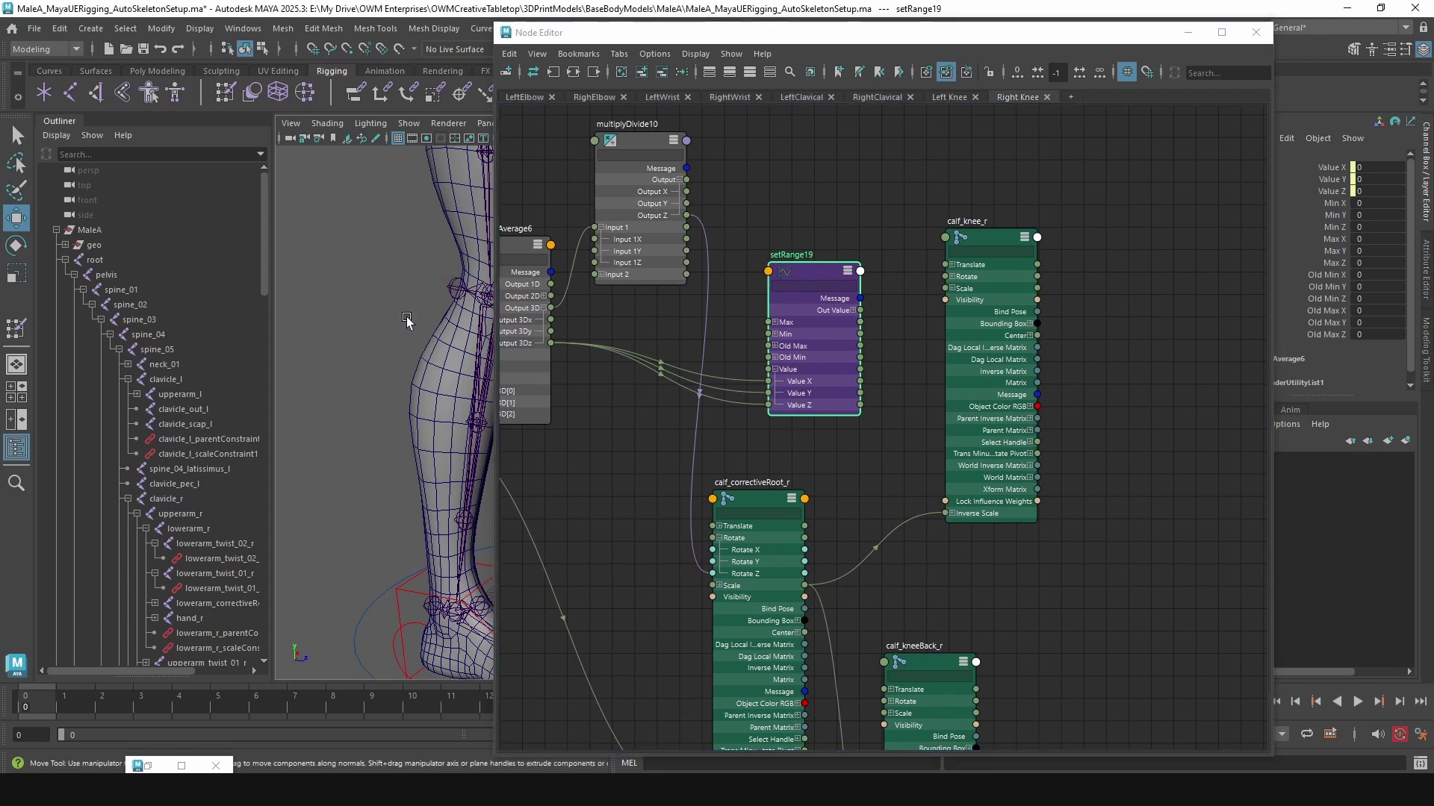
pyautogui.keyDown('alt'); pyautogui.moveTo(394, 340); pyautogui.dragTo(314, 304); pyautogui.keyUp('alt')
pyautogui.keyDown('alt'); pyautogui.moveTo(393, 407); pyautogui.dragTo(398, 426, button='middle'); pyautogui.keyUp('alt')
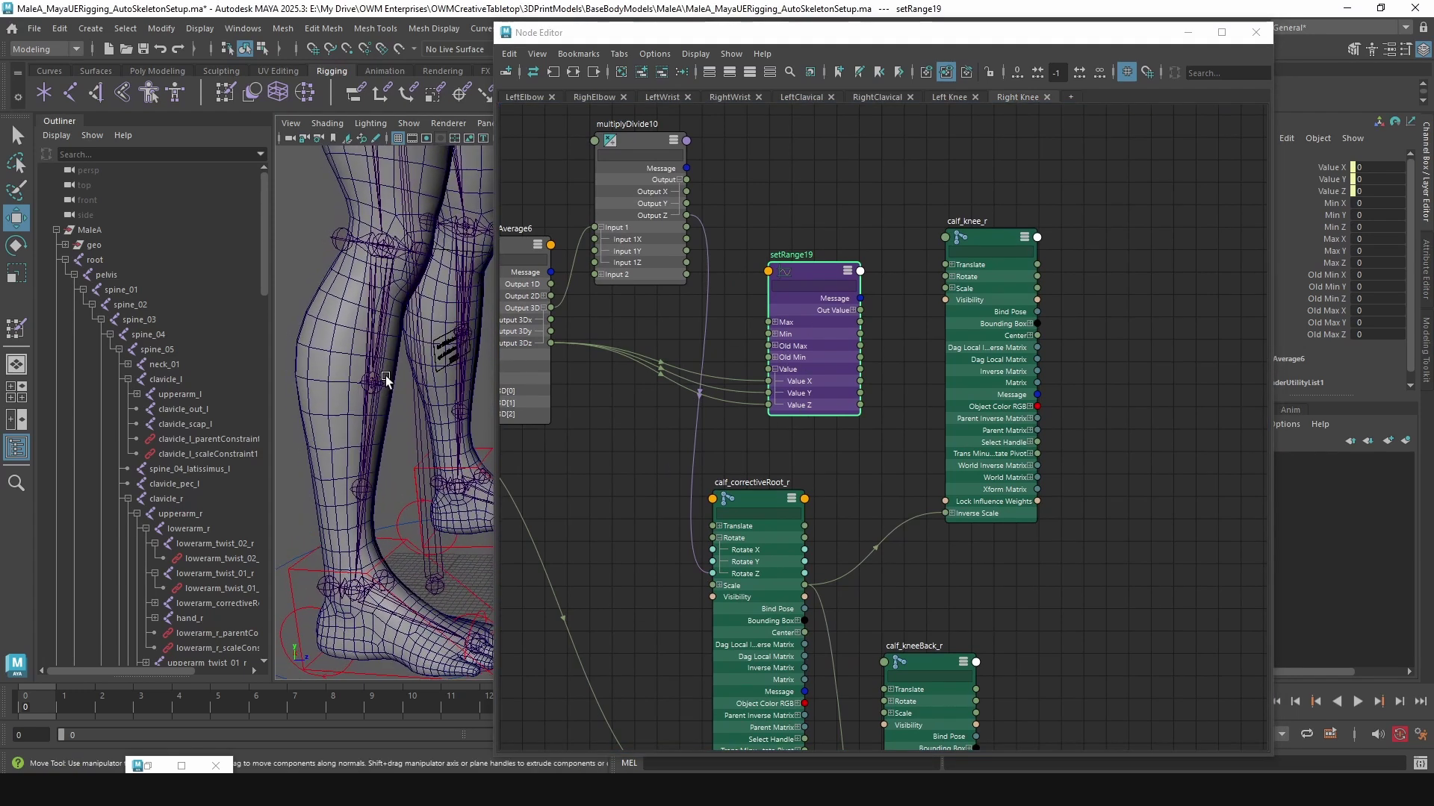
pyautogui.click(396, 551)
pyautogui.moveTo(395, 551); pyautogui.dragTo(280, 354)
pyautogui.click(821, 266)
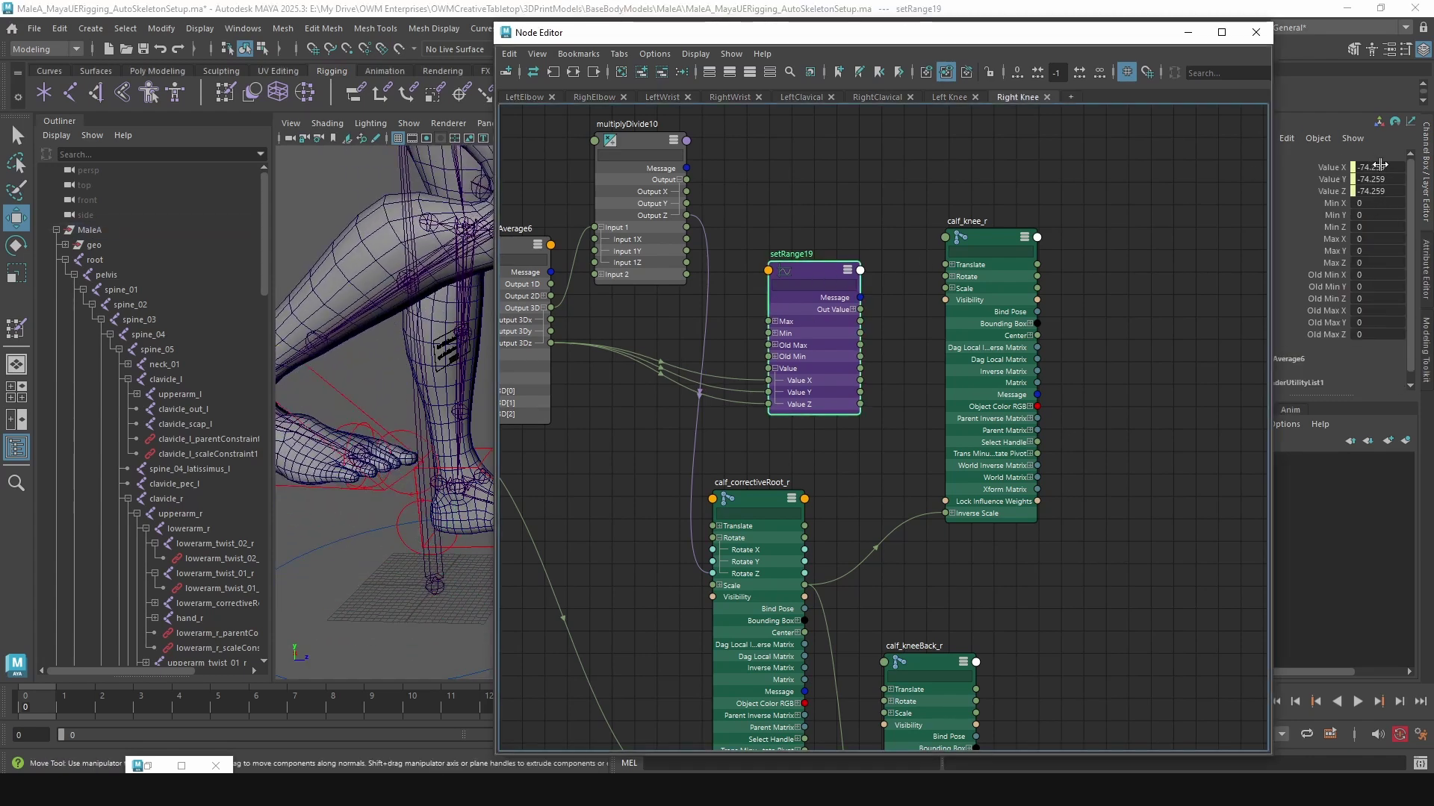
pyautogui.click(325, 384)
pyautogui.scroll(-2, 327, 386)
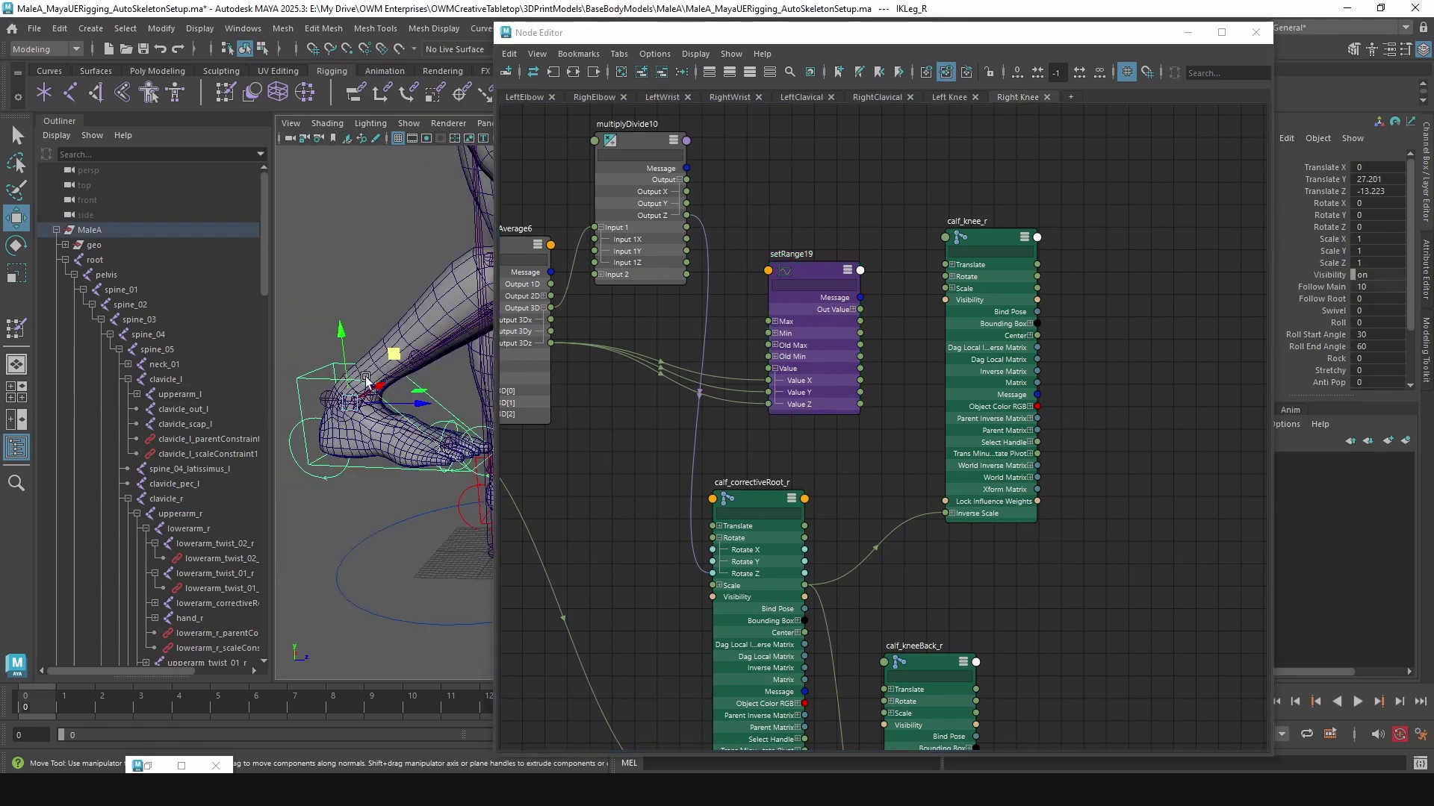
pyautogui.moveTo(377, 375); pyautogui.dragTo(221, 9)
pyautogui.click(808, 277)
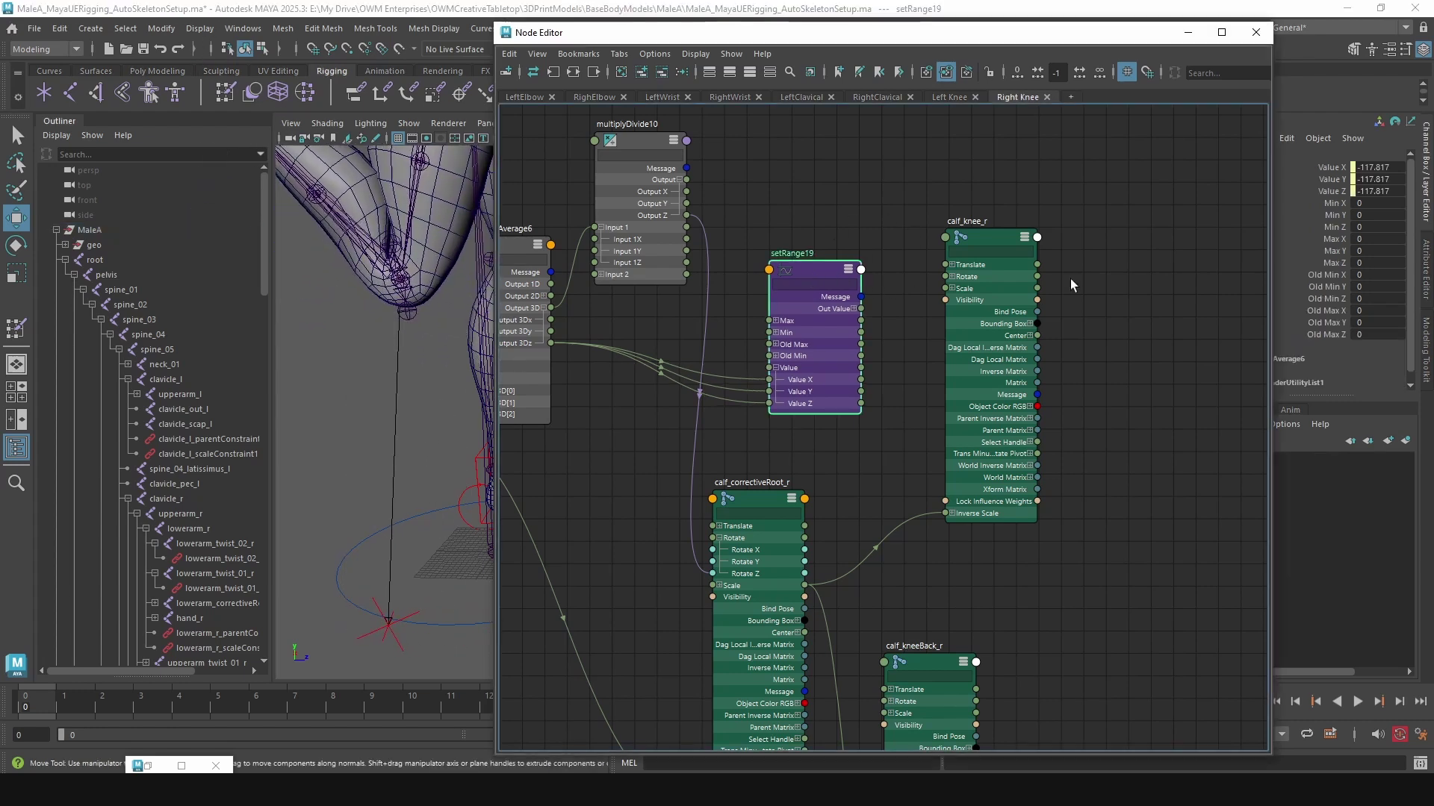
# Step: Reset the leg pose by setting IKLeg_R's Translate X, Translate Y and Translate Z to 0
pyautogui.click(334, 183)
pyautogui.moveTo(1366, 173); pyautogui.dragTo(1371, 191)
pyautogui.write('0')
pyautogui.press('Return')
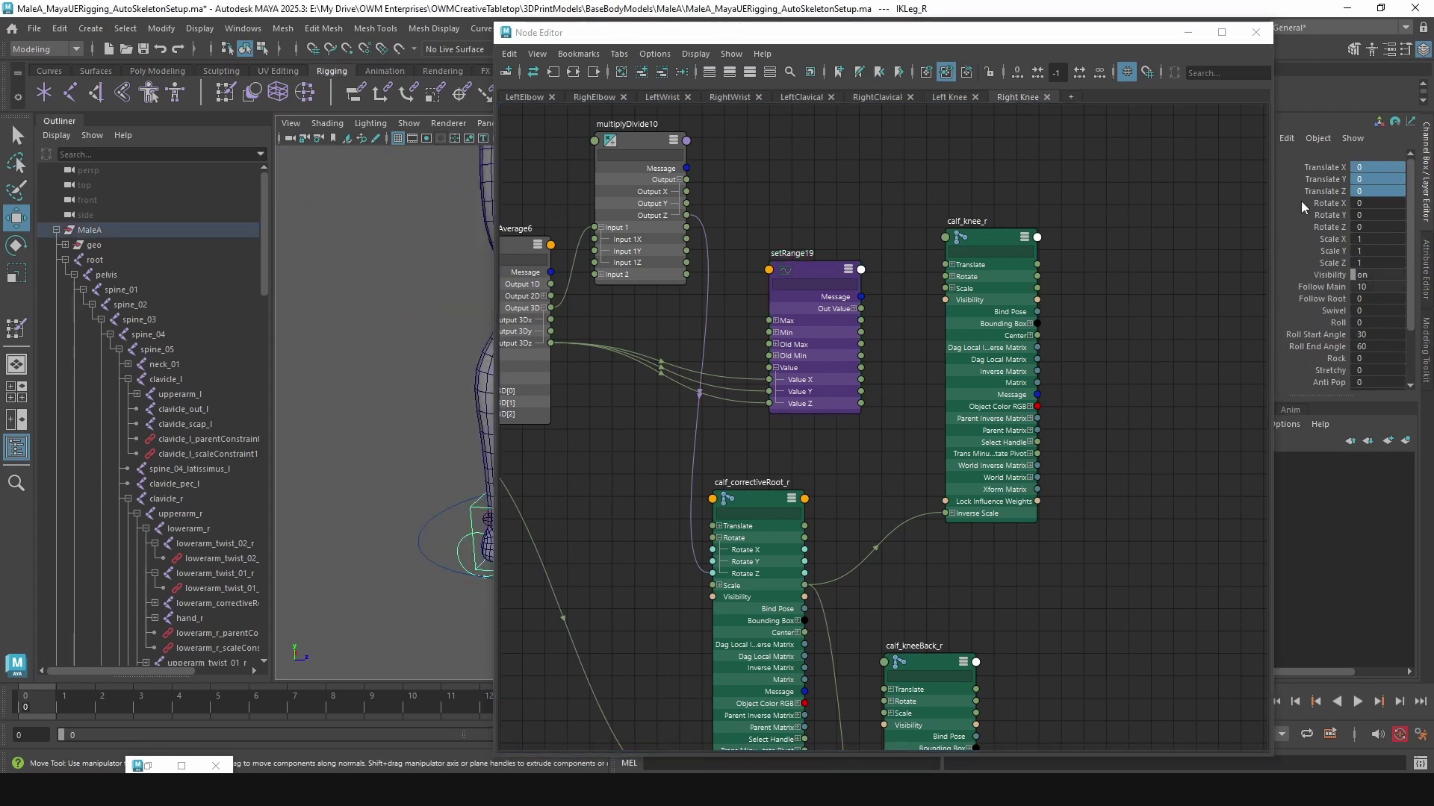
# Step: Set the setRange node's Old Min X, Old Min Y and Old Min Z to -120
pyautogui.click(808, 265)
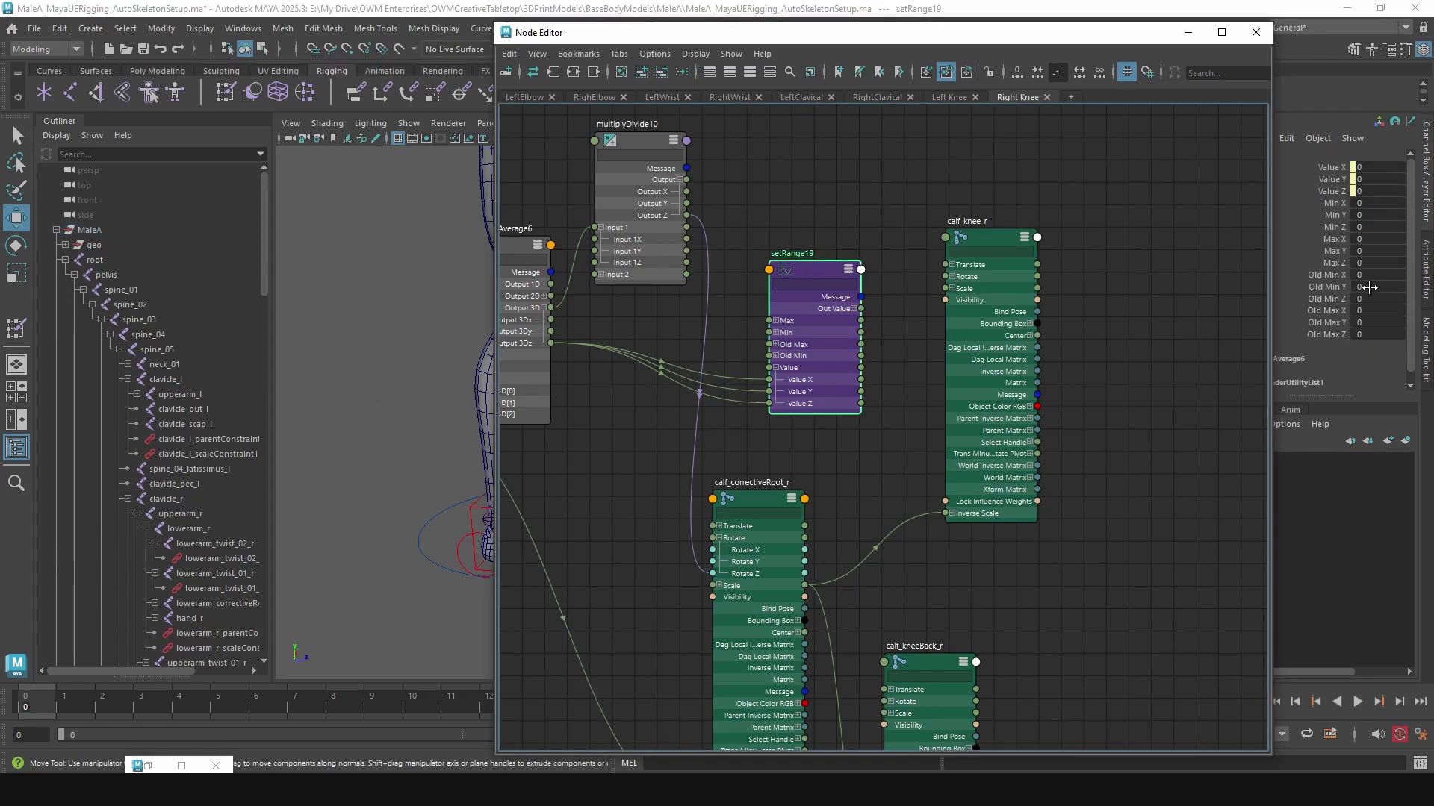
pyautogui.moveTo(1373, 276); pyautogui.dragTo(1375, 300)
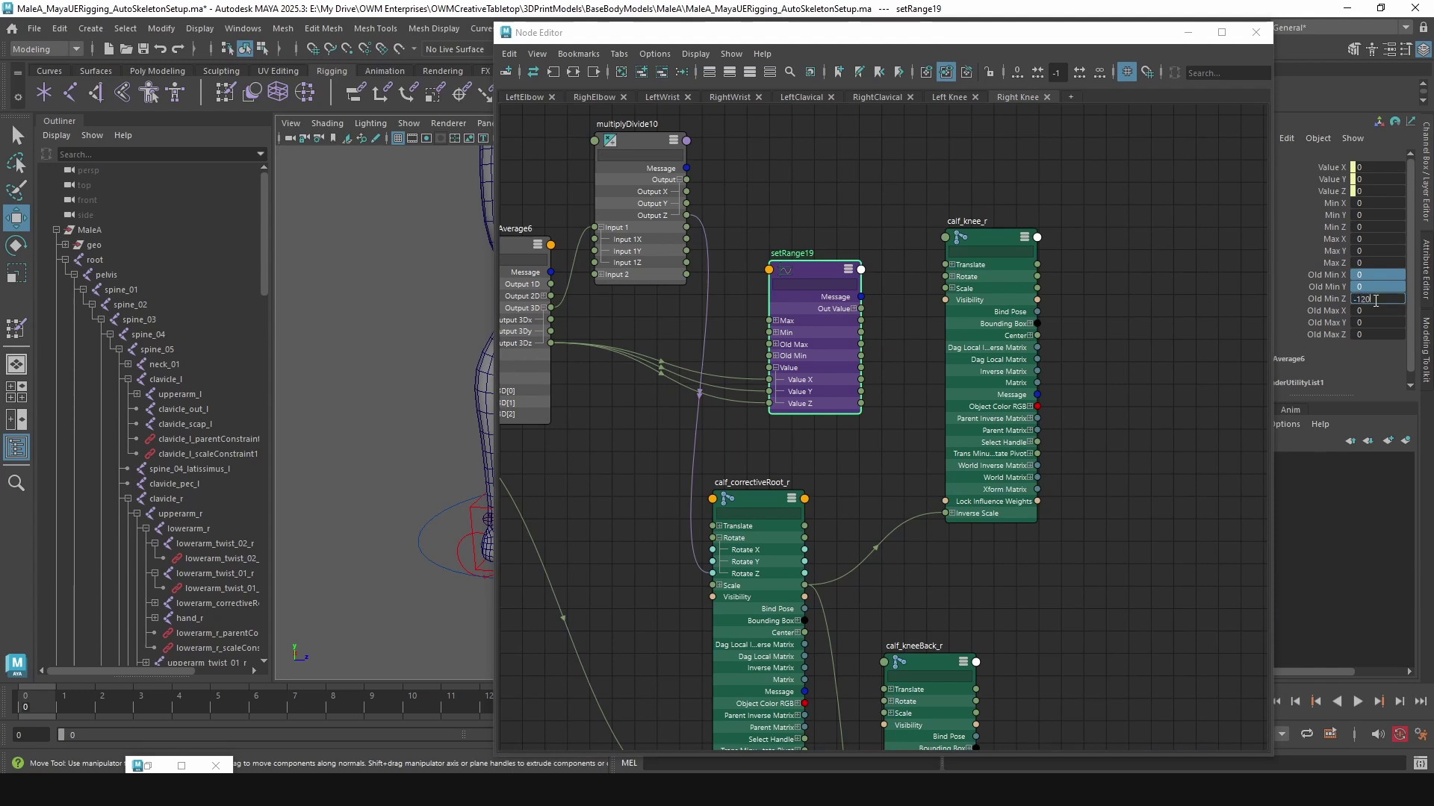
pyautogui.press('Return')
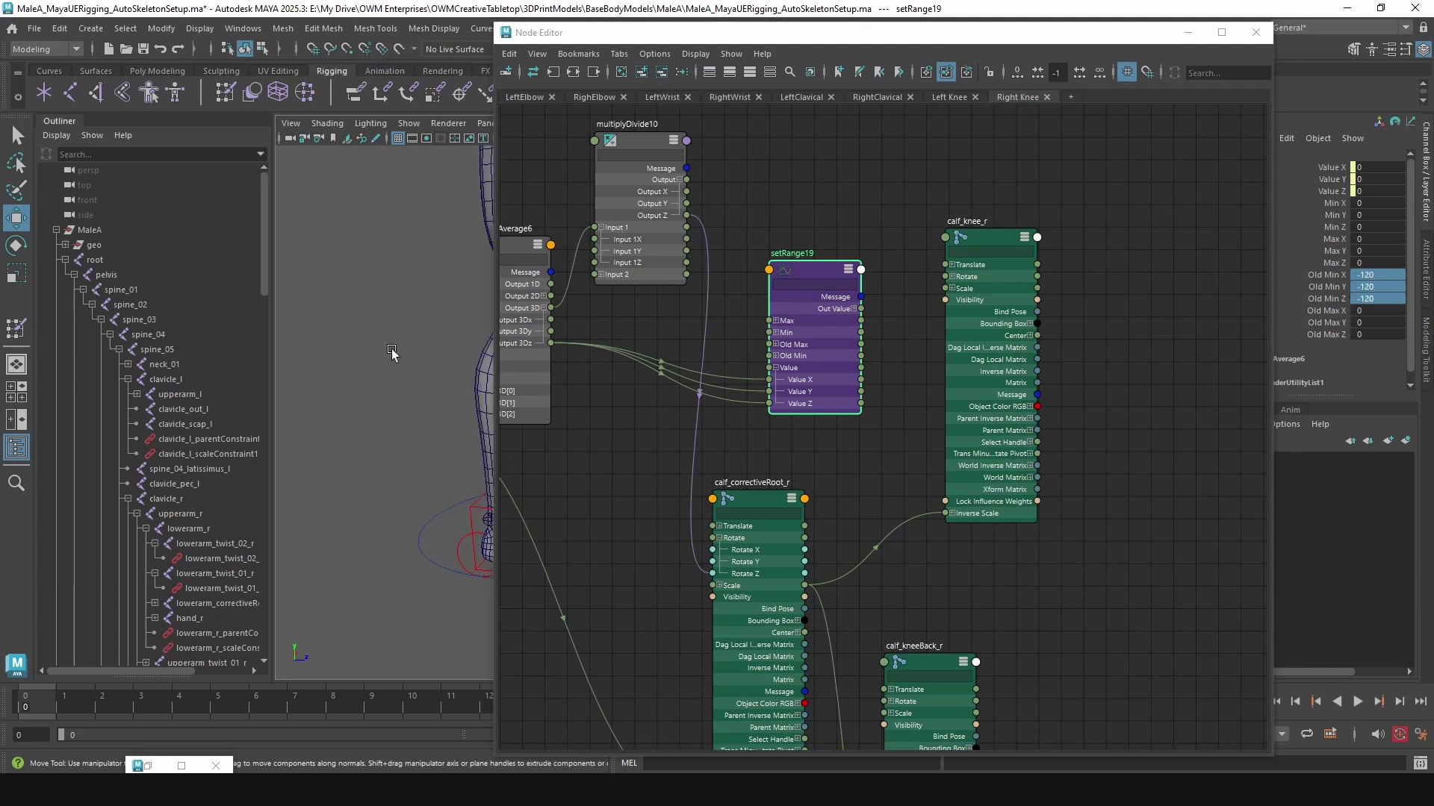
# Step: Set the setRange node's Max X to 0.159, matching calf_kneeBack_r's Translate X
pyautogui.keyDown('alt'); pyautogui.moveTo(345, 351); pyautogui.dragTo(300, 362, button='middle'); pyautogui.keyUp('alt')
pyautogui.keyDown('alt'); pyautogui.moveTo(301, 361); pyautogui.dragTo(374, 368); pyautogui.keyUp('alt')
pyautogui.keyDown('alt'); pyautogui.moveTo(374, 369); pyautogui.dragTo(412, 369, button='middle'); pyautogui.keyUp('alt')
pyautogui.keyDown('alt'); pyautogui.moveTo(413, 371); pyautogui.dragTo(430, 402); pyautogui.keyUp('alt')
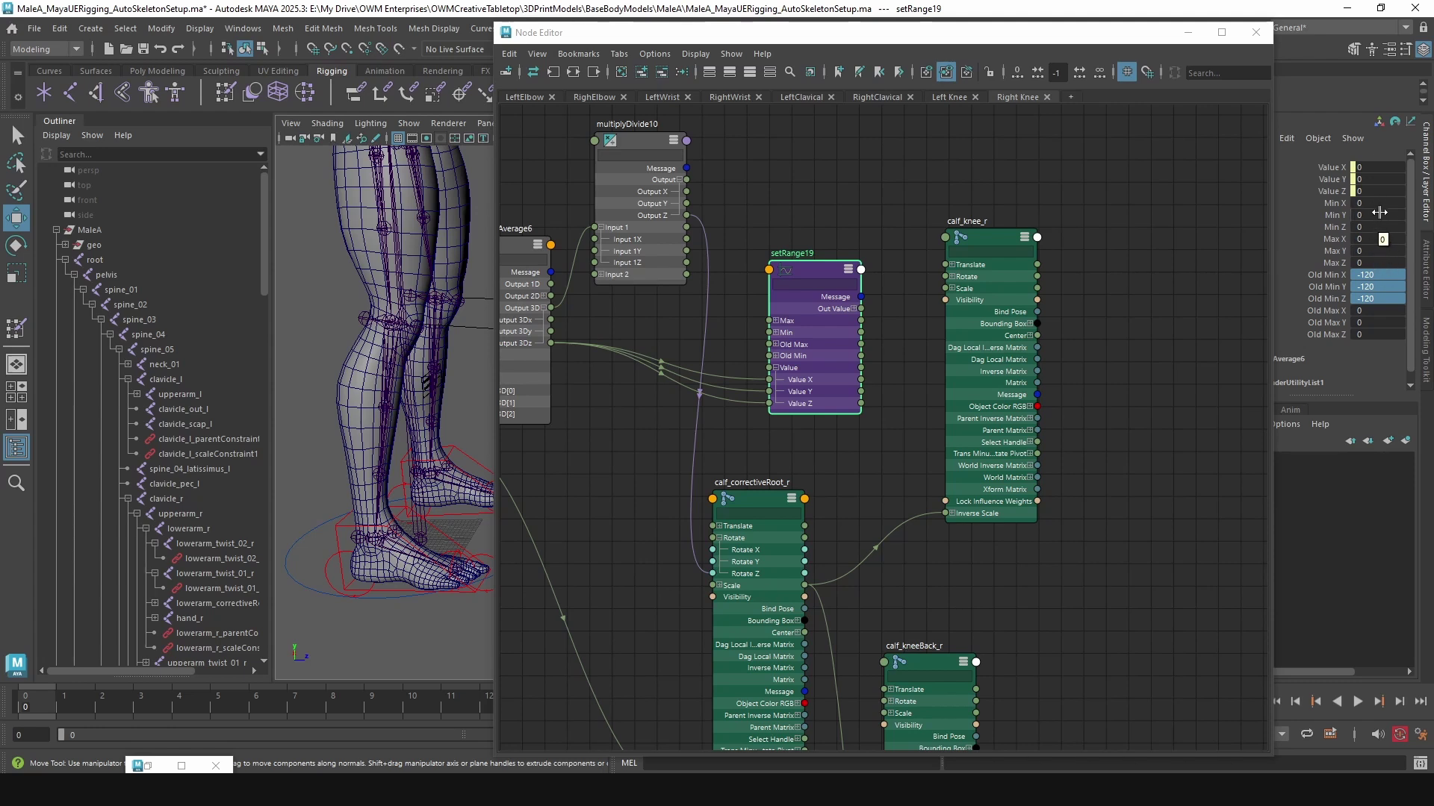
pyautogui.click(359, 318)
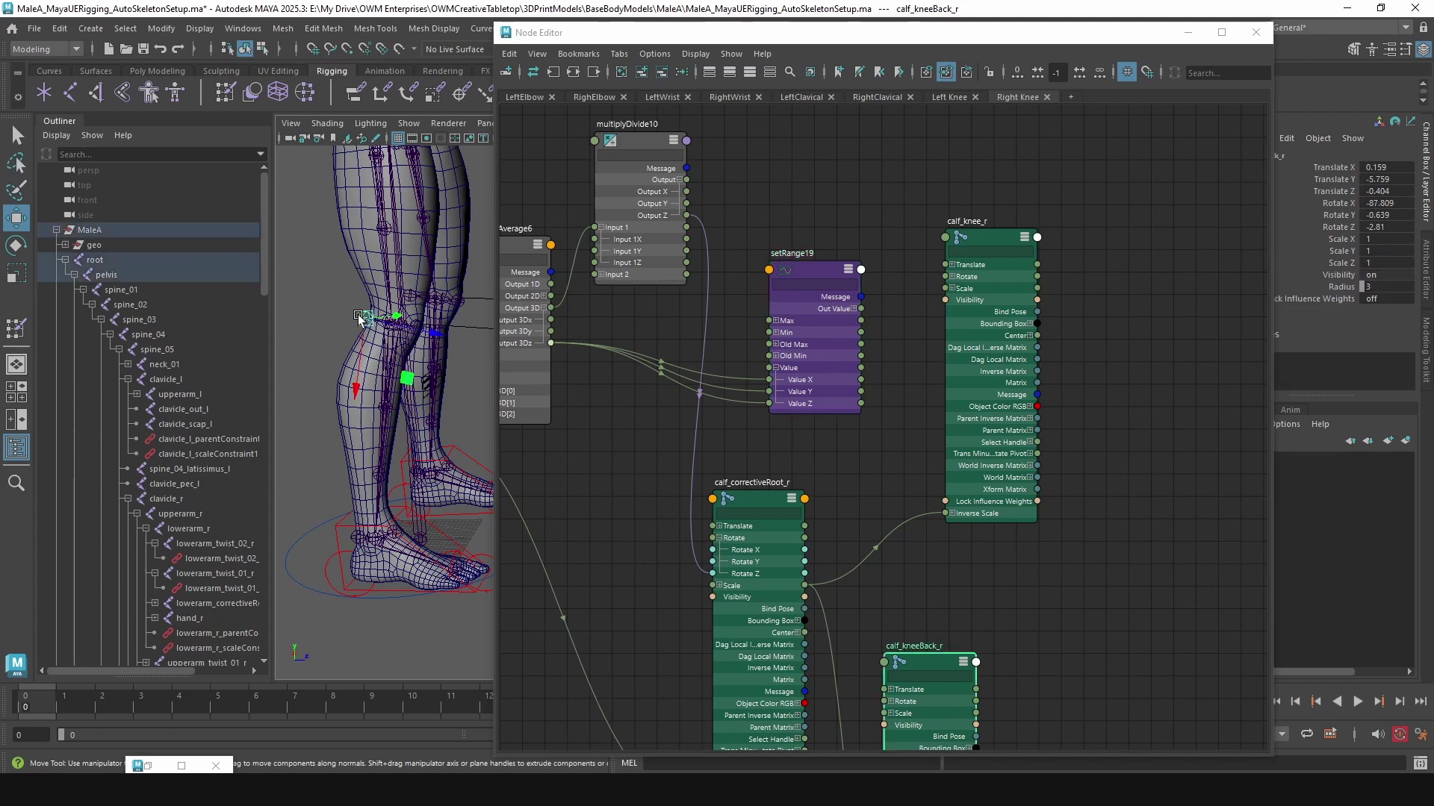
pyautogui.doubleClick(1395, 169)
pyautogui.click(817, 270)
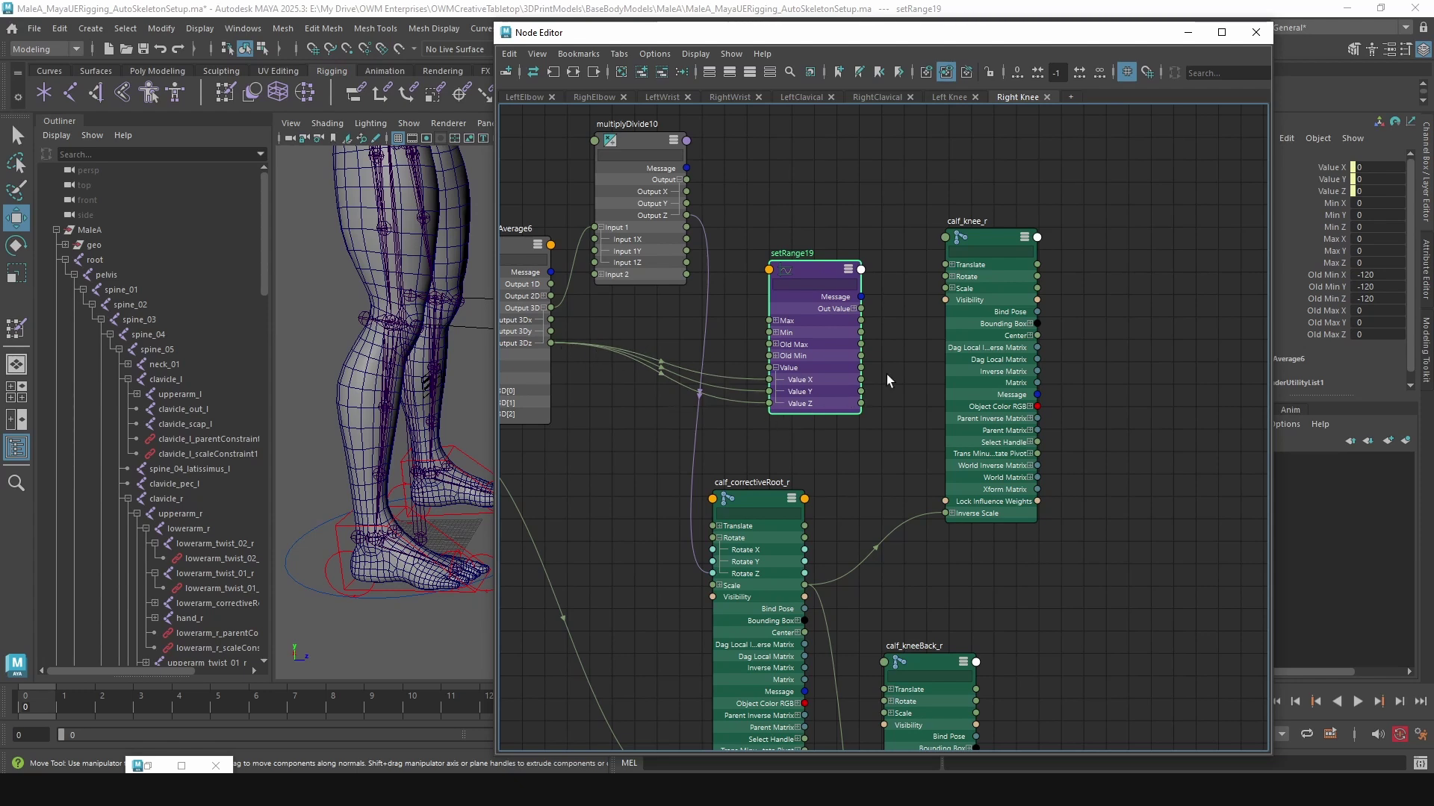
pyautogui.click(1375, 240)
pyautogui.write('0.159')
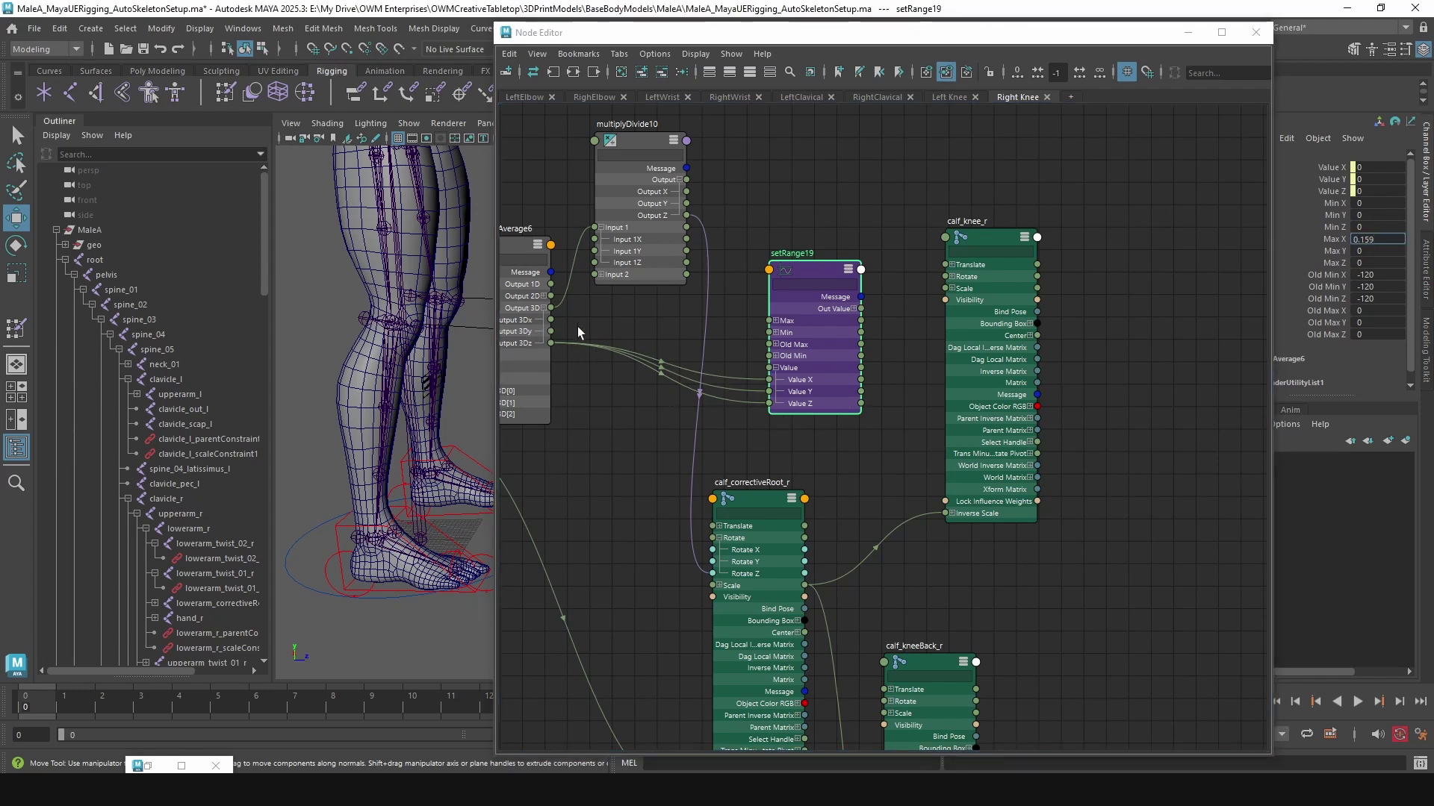
# Step: Swap the two knee joint nodes in the graph, placing calf_kneeBack_r beside the setRange node and calf_knee_r below it
pyautogui.click(987, 244)
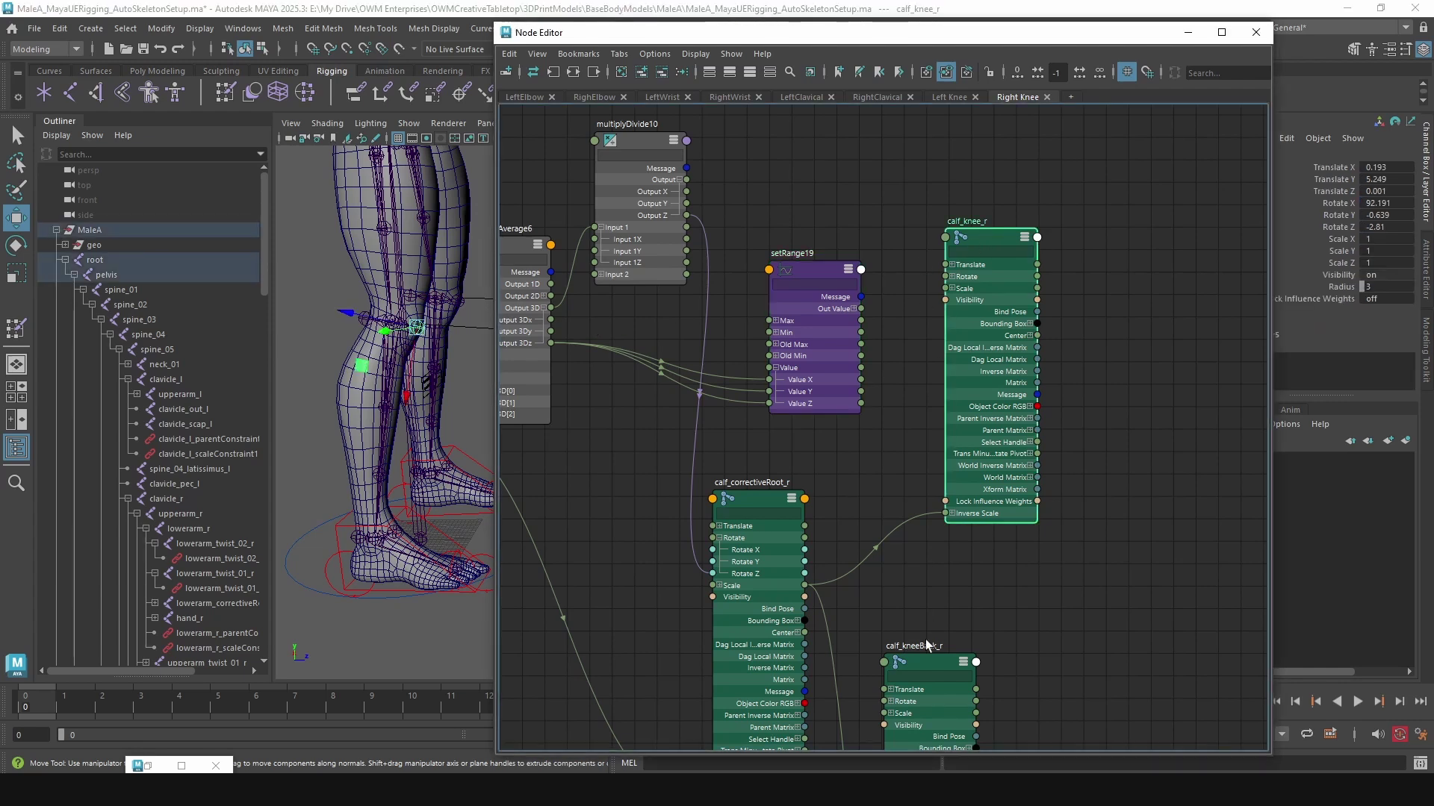
pyautogui.moveTo(1008, 236); pyautogui.dragTo(1147, 422)
pyautogui.moveTo(926, 662); pyautogui.dragTo(1011, 145)
pyautogui.moveTo(1122, 425); pyautogui.dragTo(974, 594)
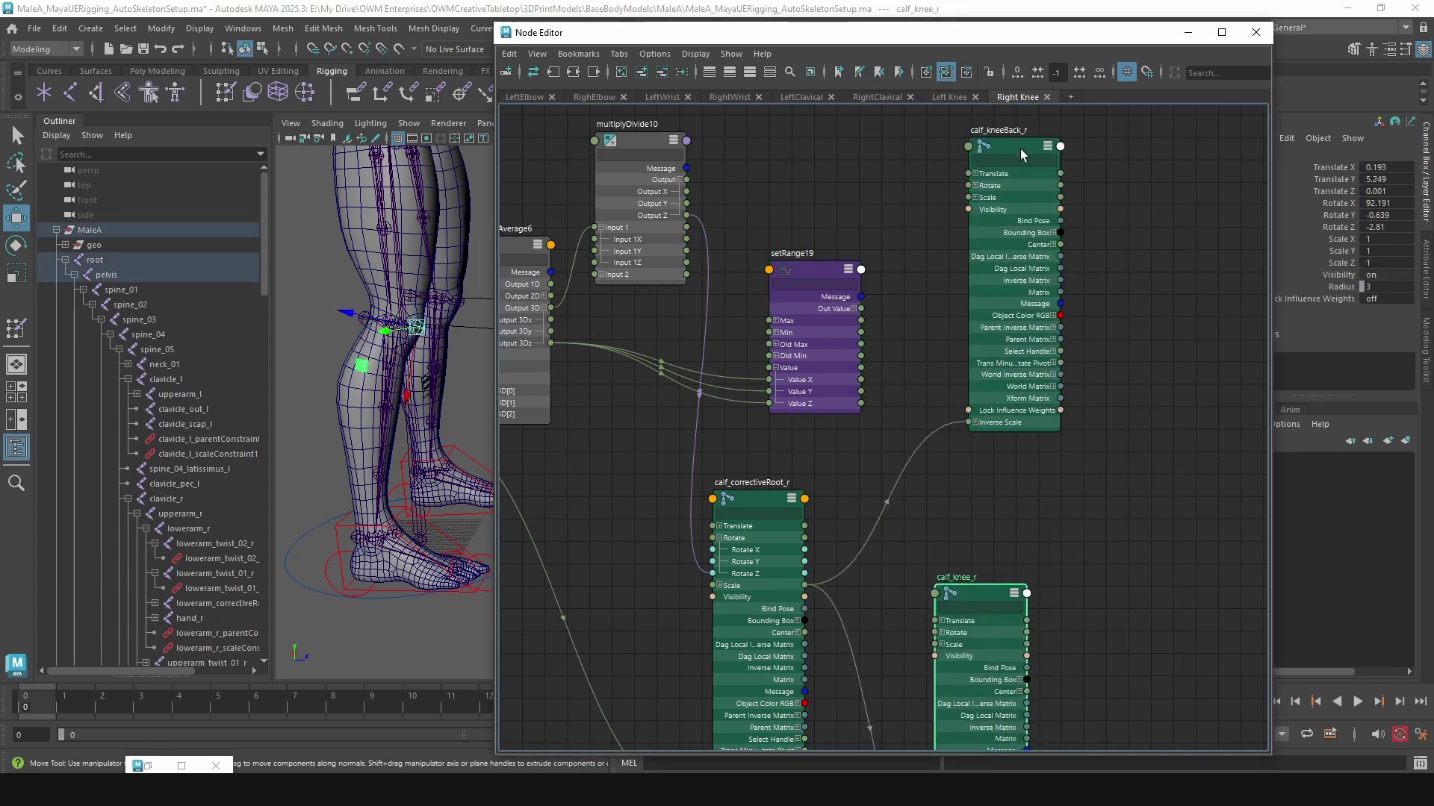
pyautogui.scroll(2, 913, 233)
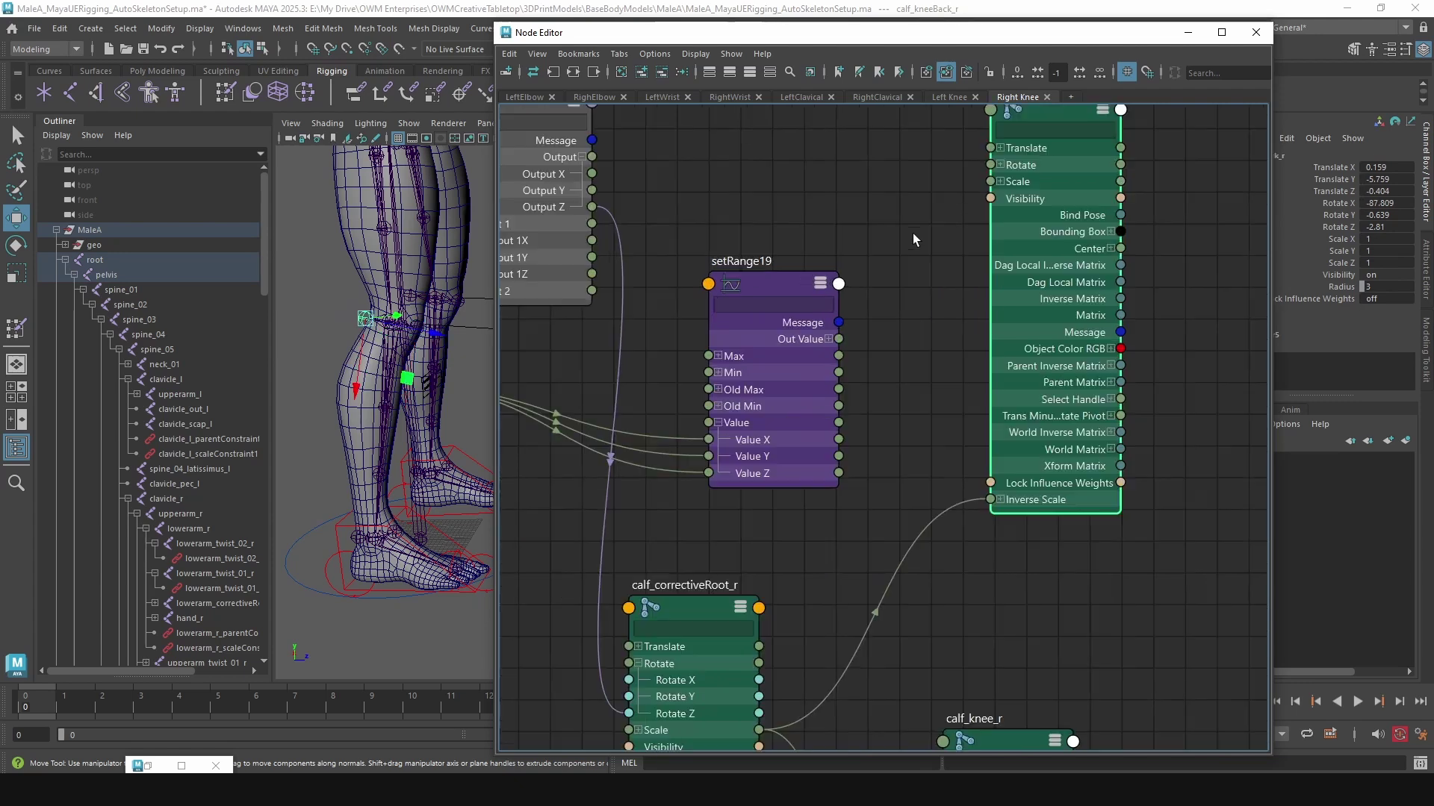
# Step: Copy calf_kneeBack_r's Translate Y value, -5.759, into the setRange node's Max Y
pyautogui.click(1385, 180)
pyautogui.hotkey('ctrl', 'c')
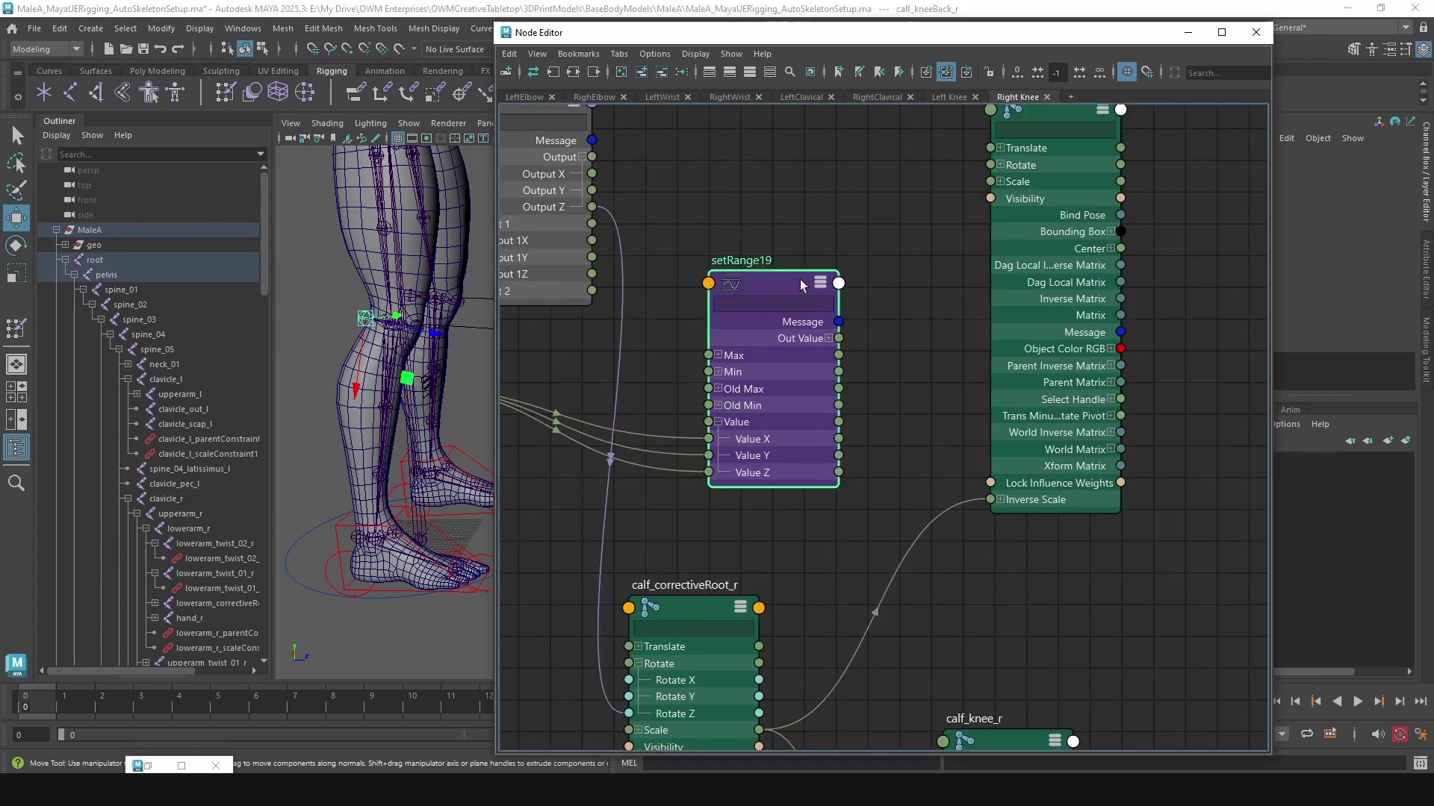
pyautogui.click(801, 281)
pyautogui.click(1378, 251)
pyautogui.hotkey('ctrl', 'v')
# Step: Copy calf_kneeBack_r's Translate Z value, -0.404, into the setRange node's Max Z
pyautogui.click(1055, 118)
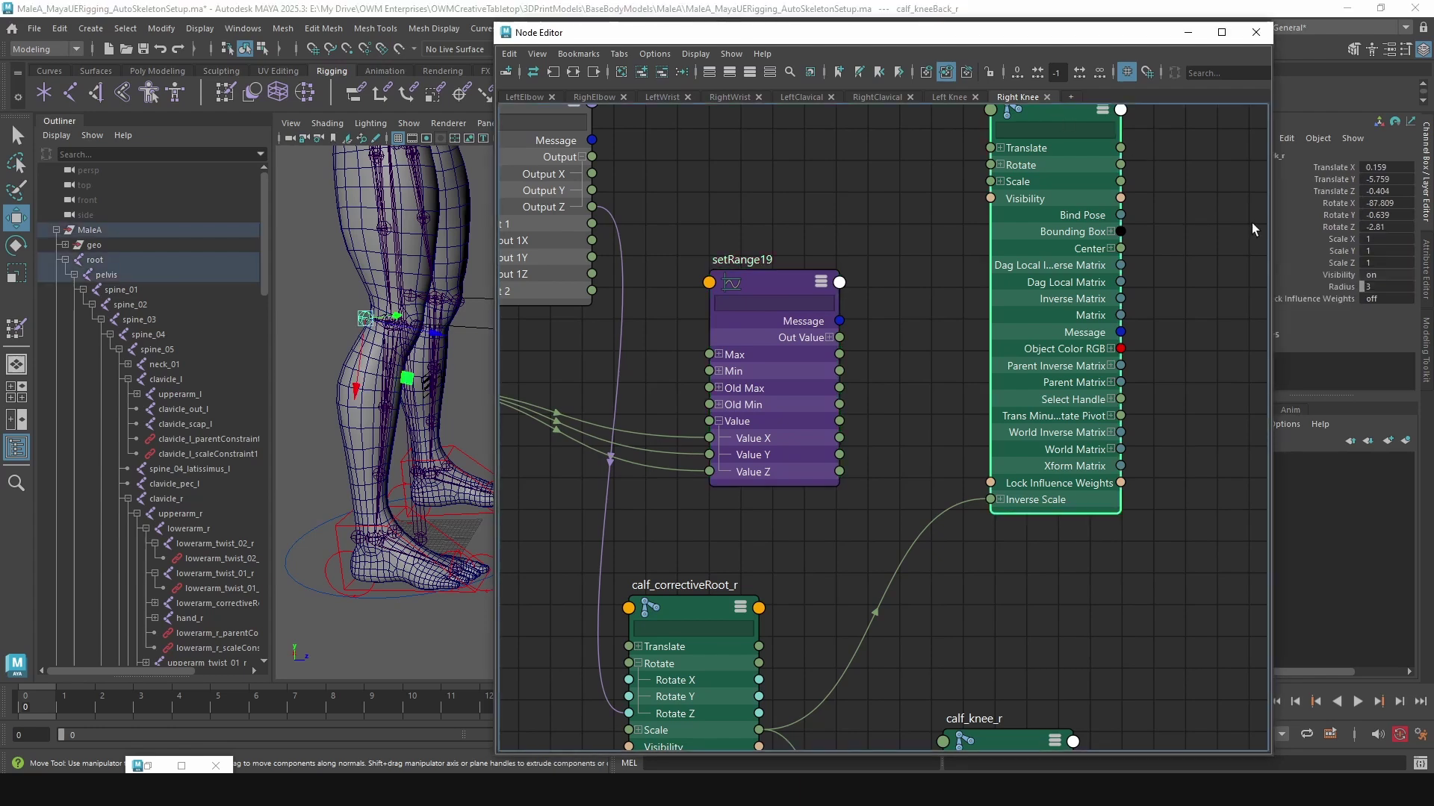
pyautogui.doubleClick(1389, 191)
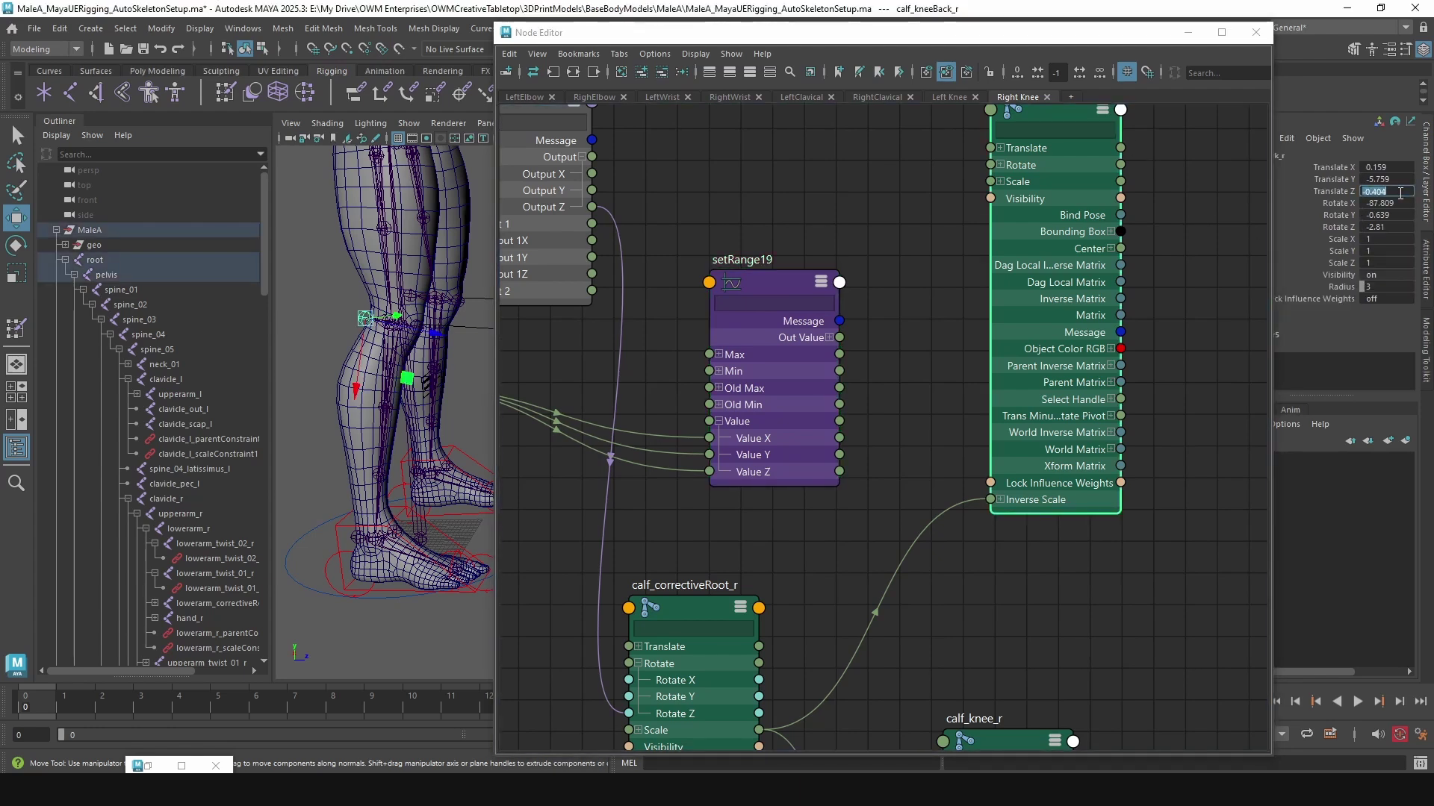
pyautogui.click(773, 302)
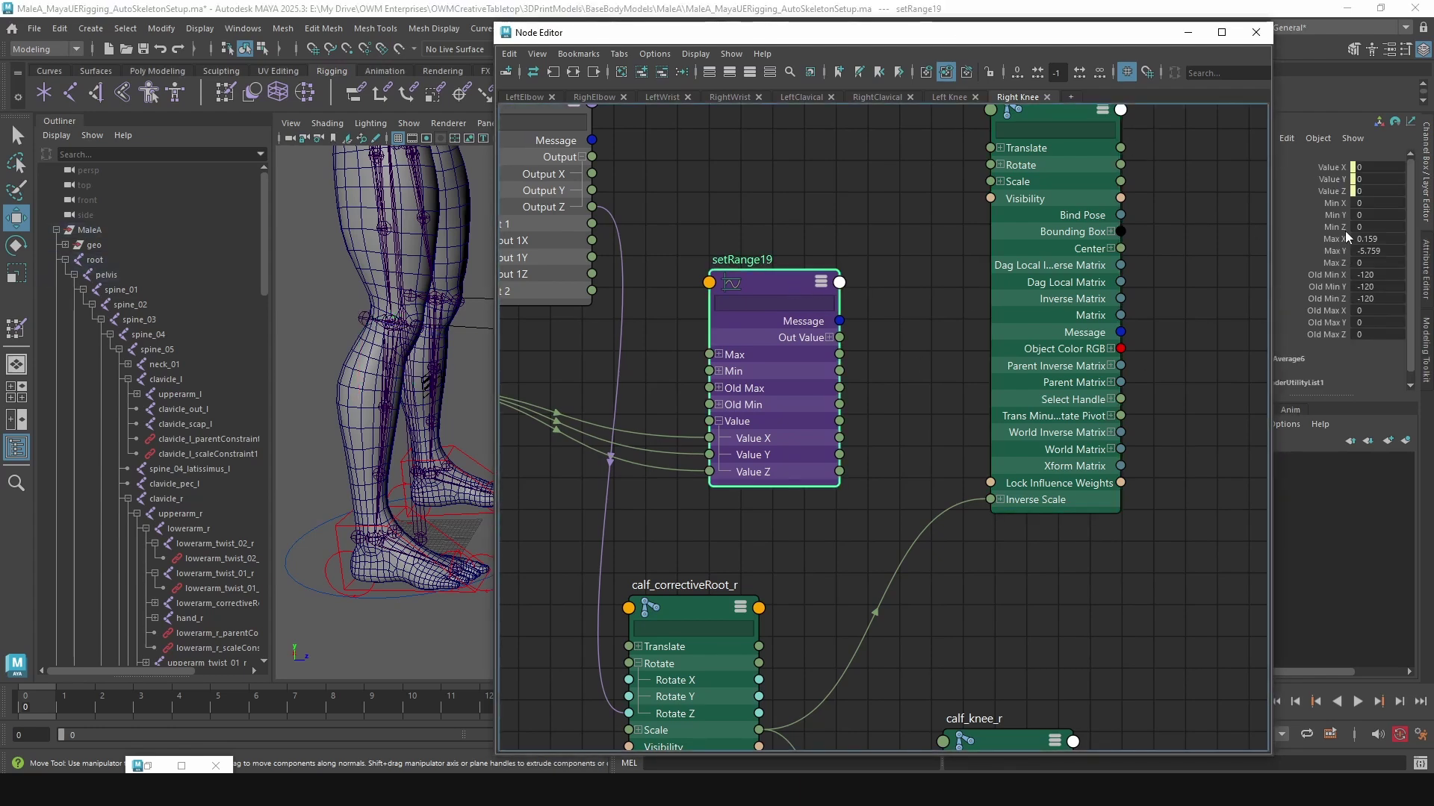
pyautogui.doubleClick(1379, 263)
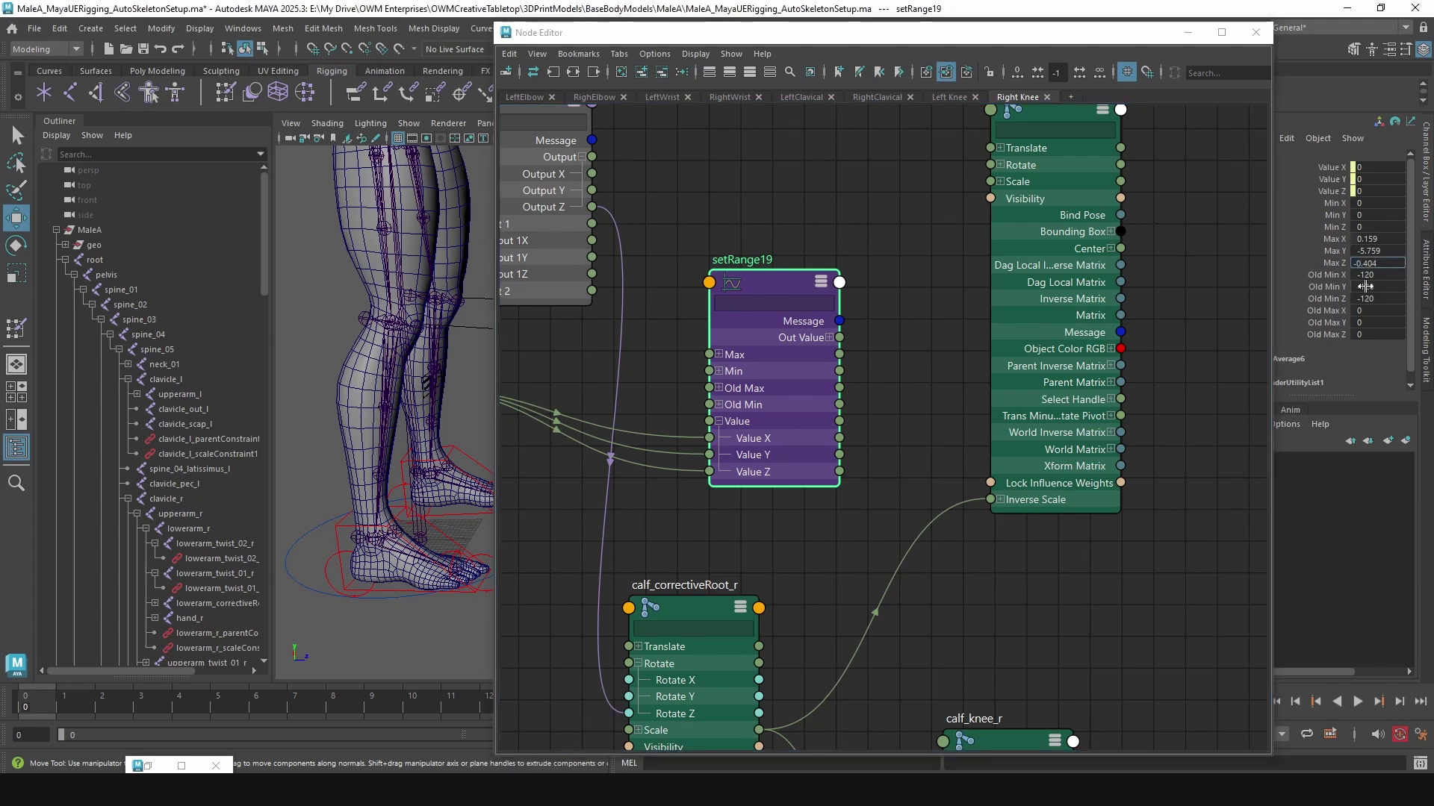
pyautogui.press('Return')
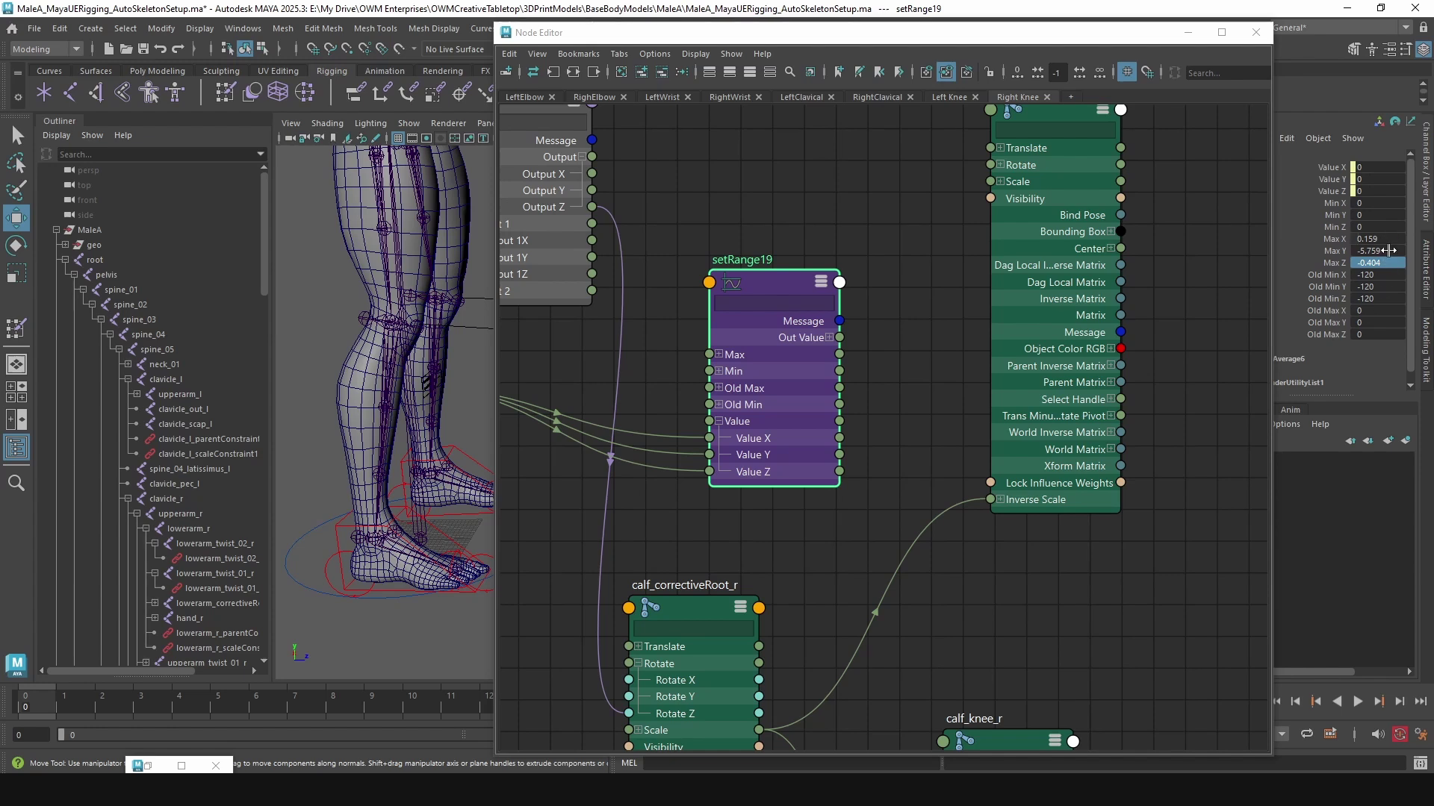
# Step: Check calf_kneeBack_r's channels and move the setRange node farther from the calf_kneeBack_r node
pyautogui.click(366, 332)
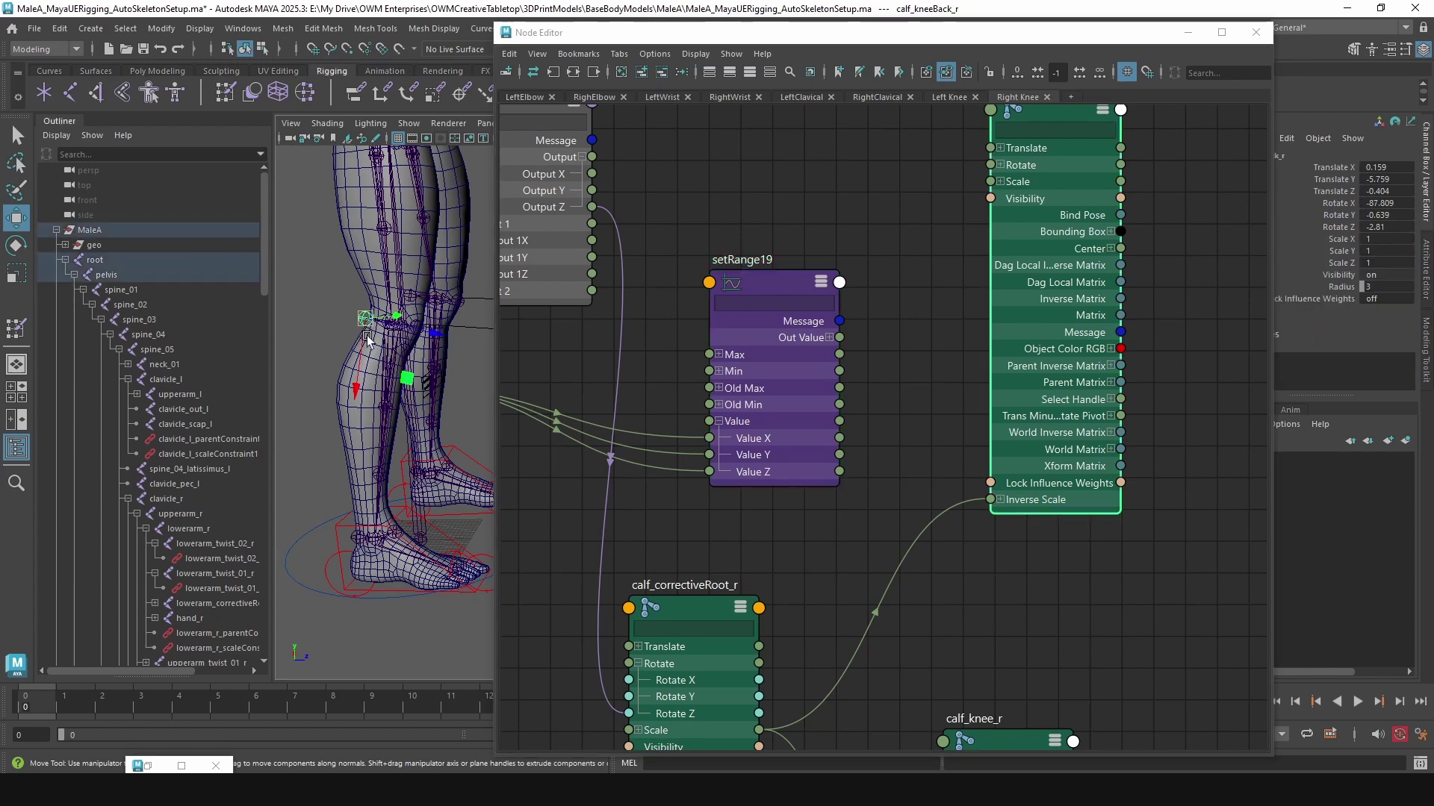
pyautogui.scroll(-2, 814, 233)
pyautogui.scroll(2, 823, 222)
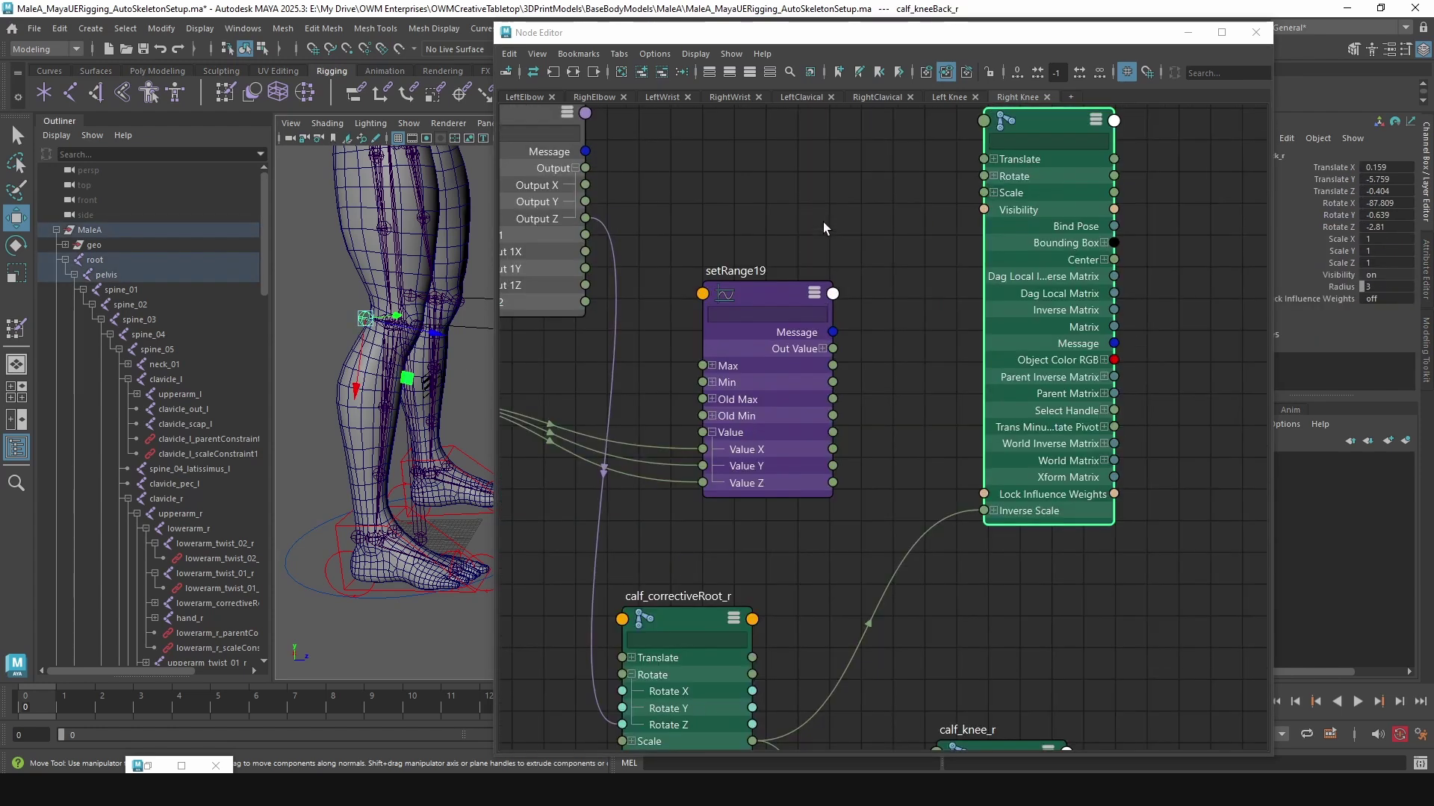
pyautogui.keyDown('alt'); pyautogui.moveTo(856, 231); pyautogui.dragTo(872, 310, button='middle'); pyautogui.keyUp('alt')
pyautogui.moveTo(791, 333); pyautogui.dragTo(744, 315)
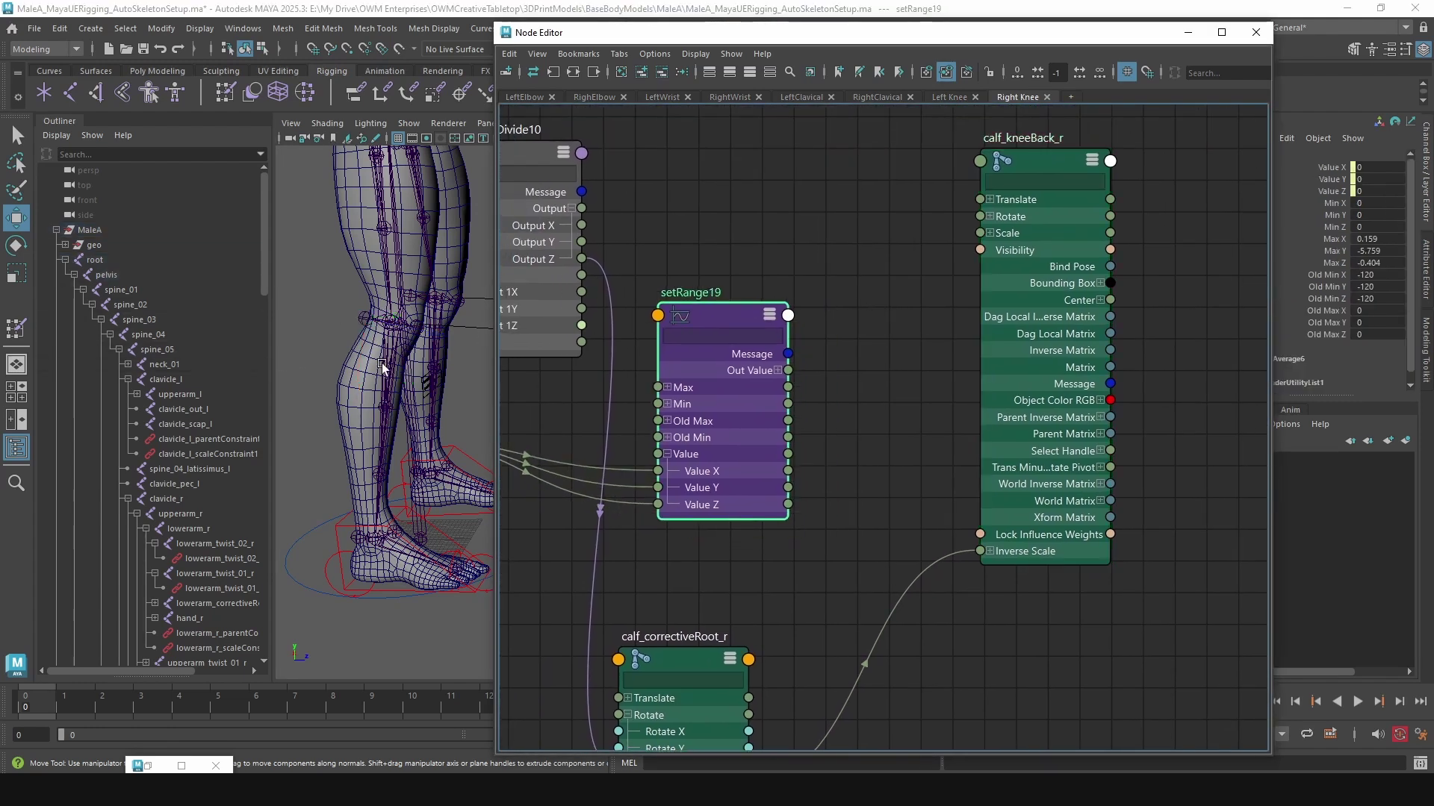
# Step: Try bending the right knee with IKLeg_R and undo the move
pyautogui.click(398, 513)
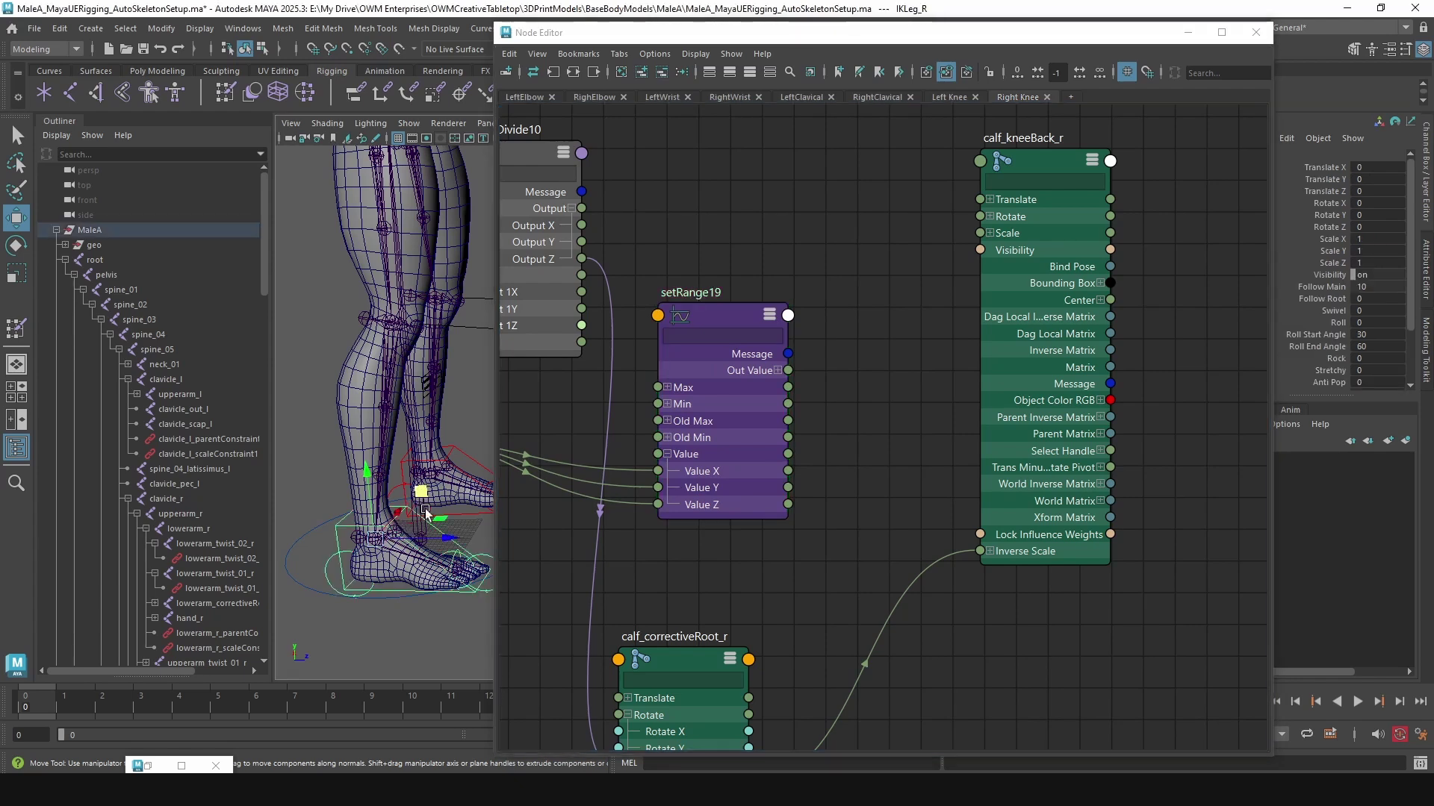
pyautogui.moveTo(399, 514); pyautogui.dragTo(383, 469)
pyautogui.hotkey('ctrl', 'z')
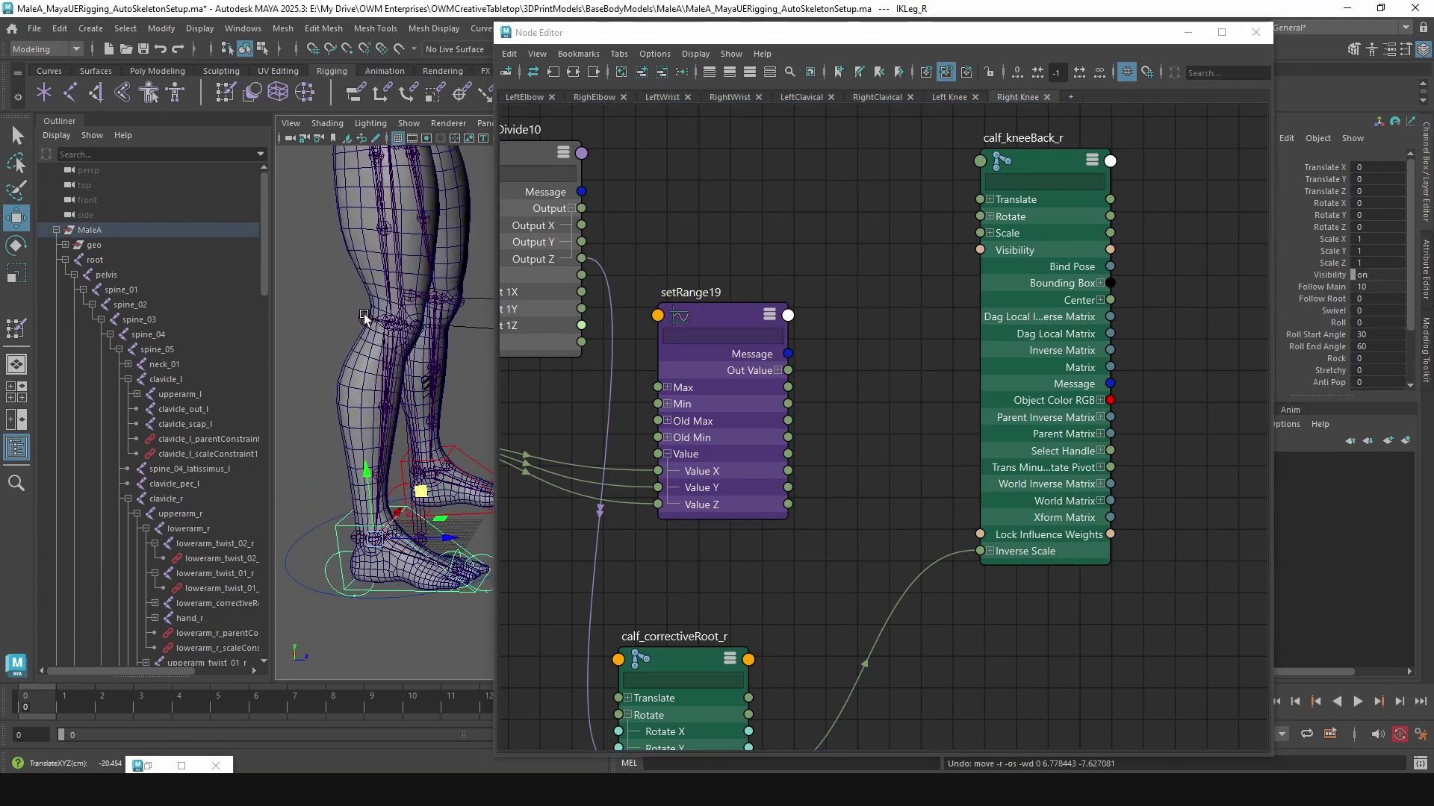
# Step: Try shifting calf_kneeBack_r along Translate Z and setting it to 0, and undo these changes
pyautogui.click(365, 318)
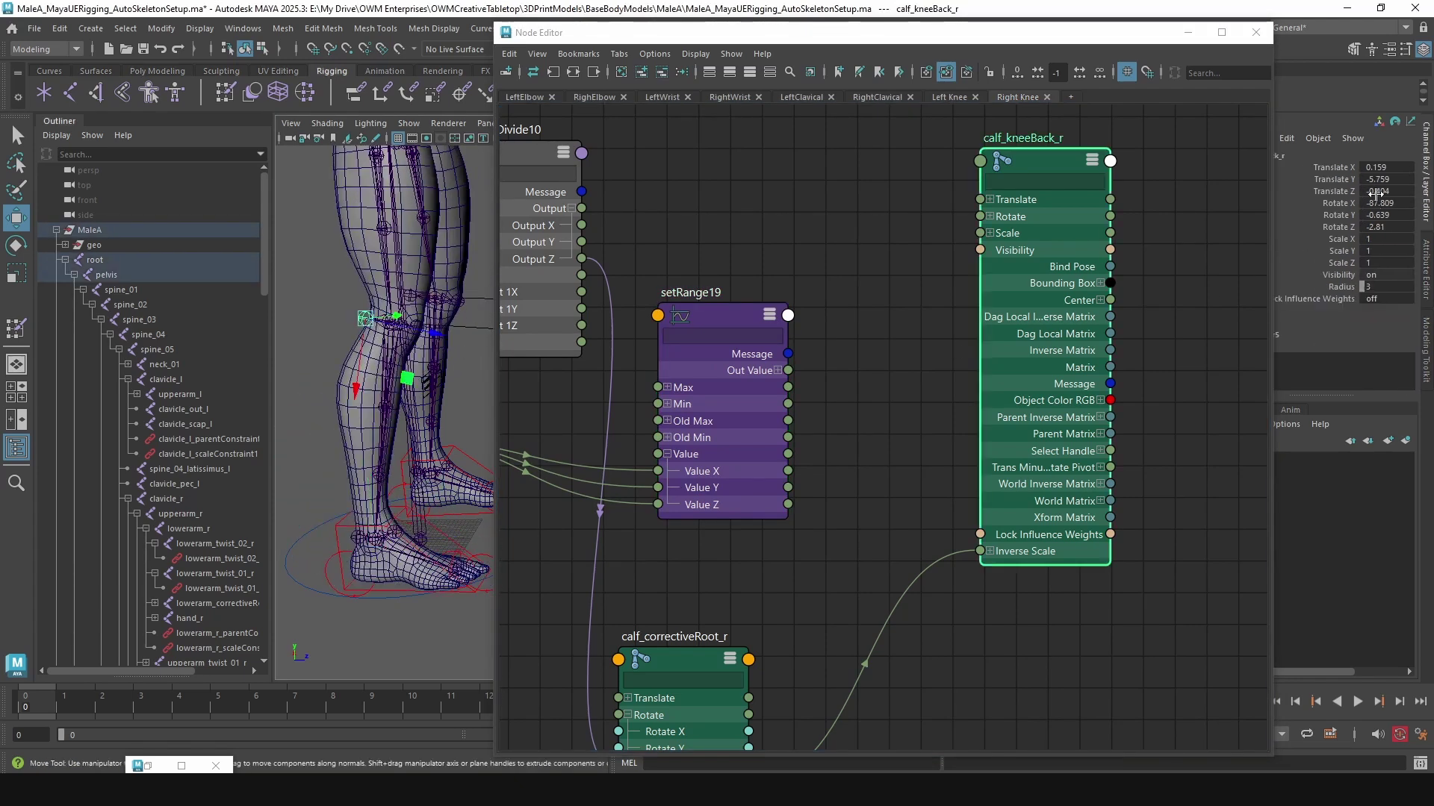
pyautogui.keyDown('ctrl'); pyautogui.moveTo(1382, 192); pyautogui.dragTo(1418, 191); pyautogui.keyUp('ctrl')
pyautogui.keyDown('alt'); pyautogui.moveTo(342, 365); pyautogui.dragTo(483, 382); pyautogui.keyUp('alt')
pyautogui.keyDown('alt'); pyautogui.moveTo(483, 382); pyautogui.dragTo(349, 320, button='middle'); pyautogui.keyUp('alt')
pyautogui.keyDown('alt'); pyautogui.moveTo(441, 318); pyautogui.dragTo(269, 286, button='middle'); pyautogui.keyUp('alt')
pyautogui.keyDown('alt'); pyautogui.moveTo(269, 285); pyautogui.dragTo(395, 371); pyautogui.keyUp('alt')
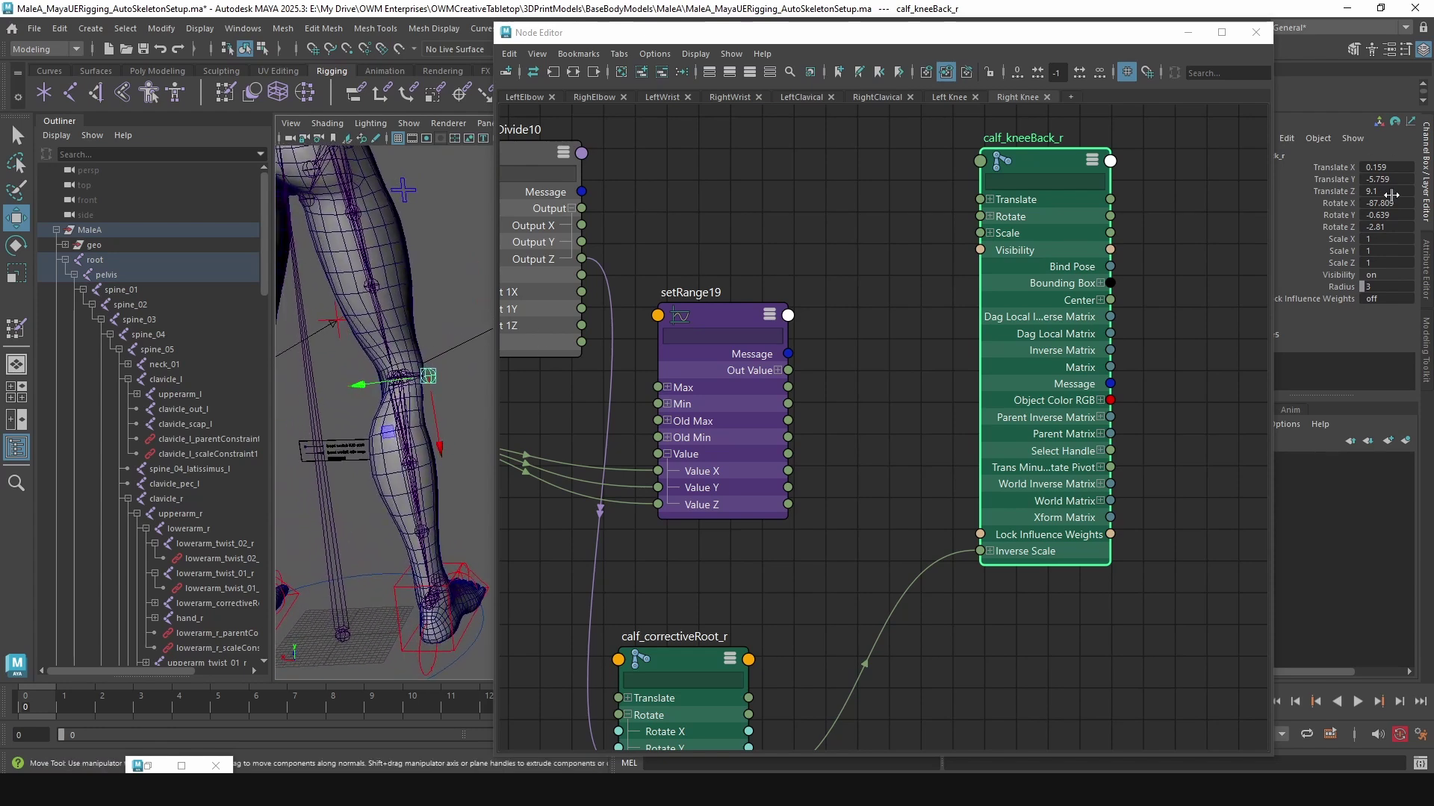
pyautogui.press('Return')
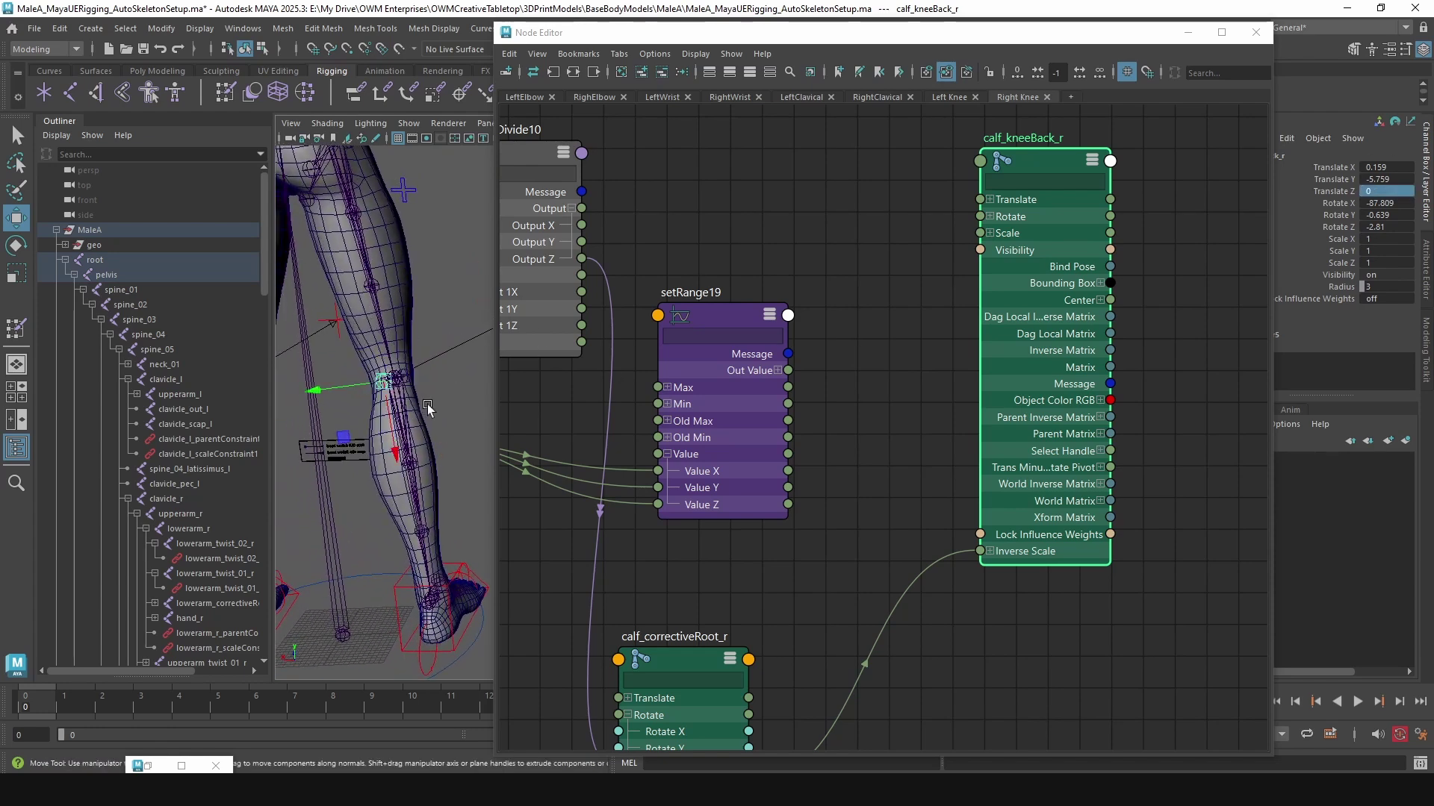
pyautogui.keyDown('alt'); pyautogui.moveTo(425, 407); pyautogui.dragTo(389, 378); pyautogui.keyUp('alt')
pyautogui.hotkey('ctrl', 'z')
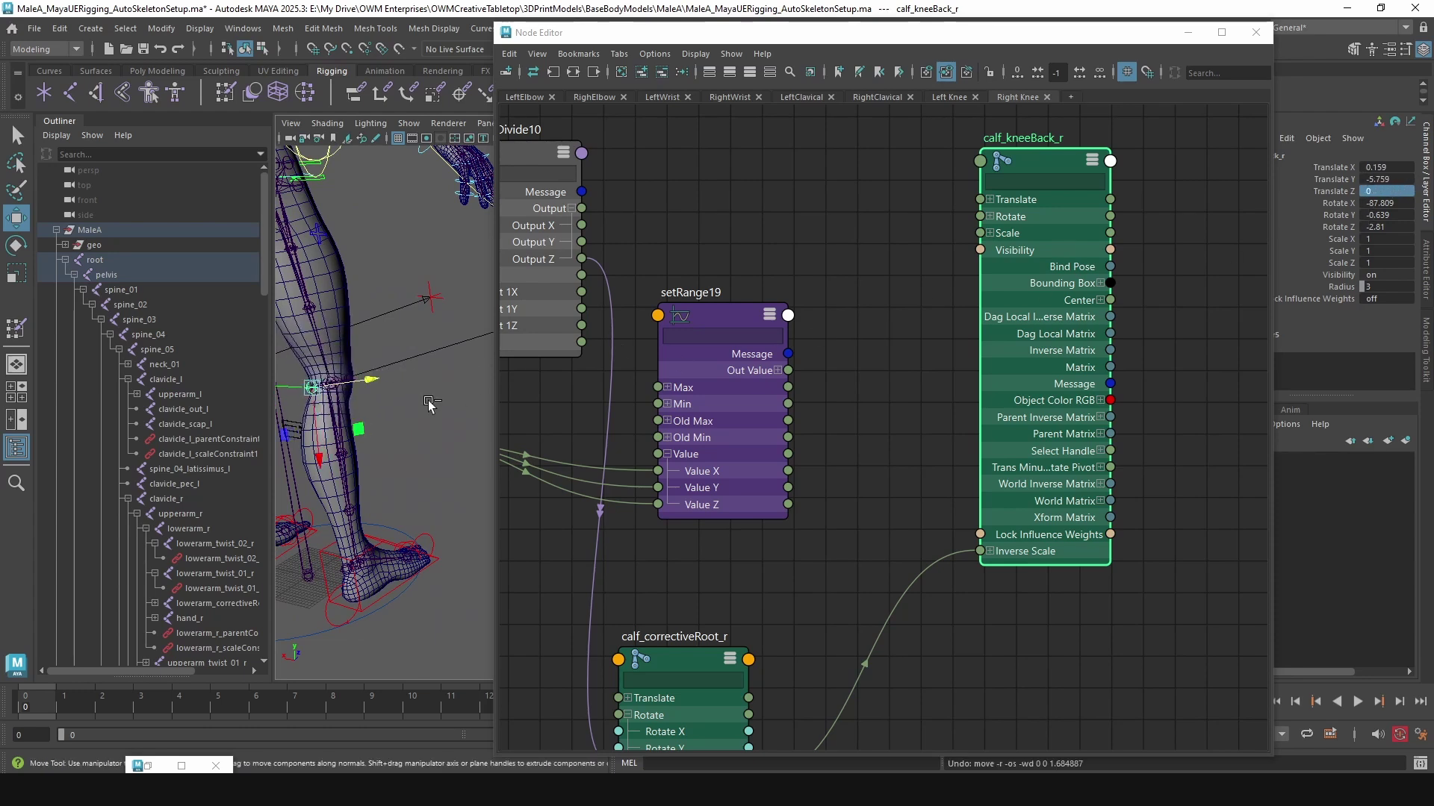
pyautogui.hotkey('ctrl', 'z')
pyautogui.hotkey('ctrl', 'z')
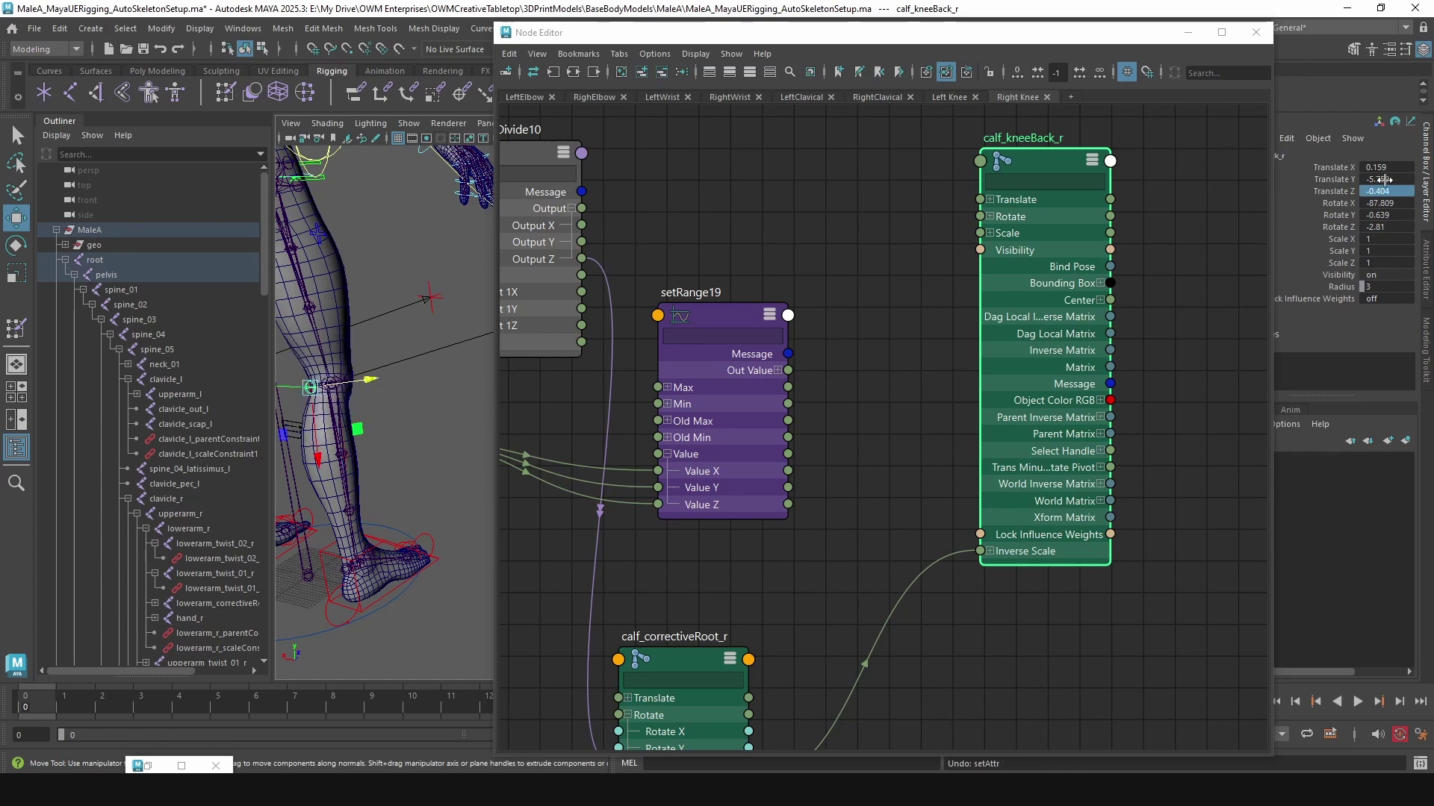
# Step: Try shifting calf_kneeBack_r along Translate Y to test its direction, and undo the change
pyautogui.moveTo(1384, 179); pyautogui.dragTo(1350, 179)
pyautogui.moveTo(359, 410); pyautogui.dragTo(290, 411, button='middle')
pyautogui.moveTo(1390, 177); pyautogui.dragTo(1369, 176, button='middle')
pyautogui.hotkey('ctrl', 'z')
# Step: Set the Min Y value of the right knee's setRange node to -25
pyautogui.click(739, 331)
pyautogui.doubleClick(1384, 216)
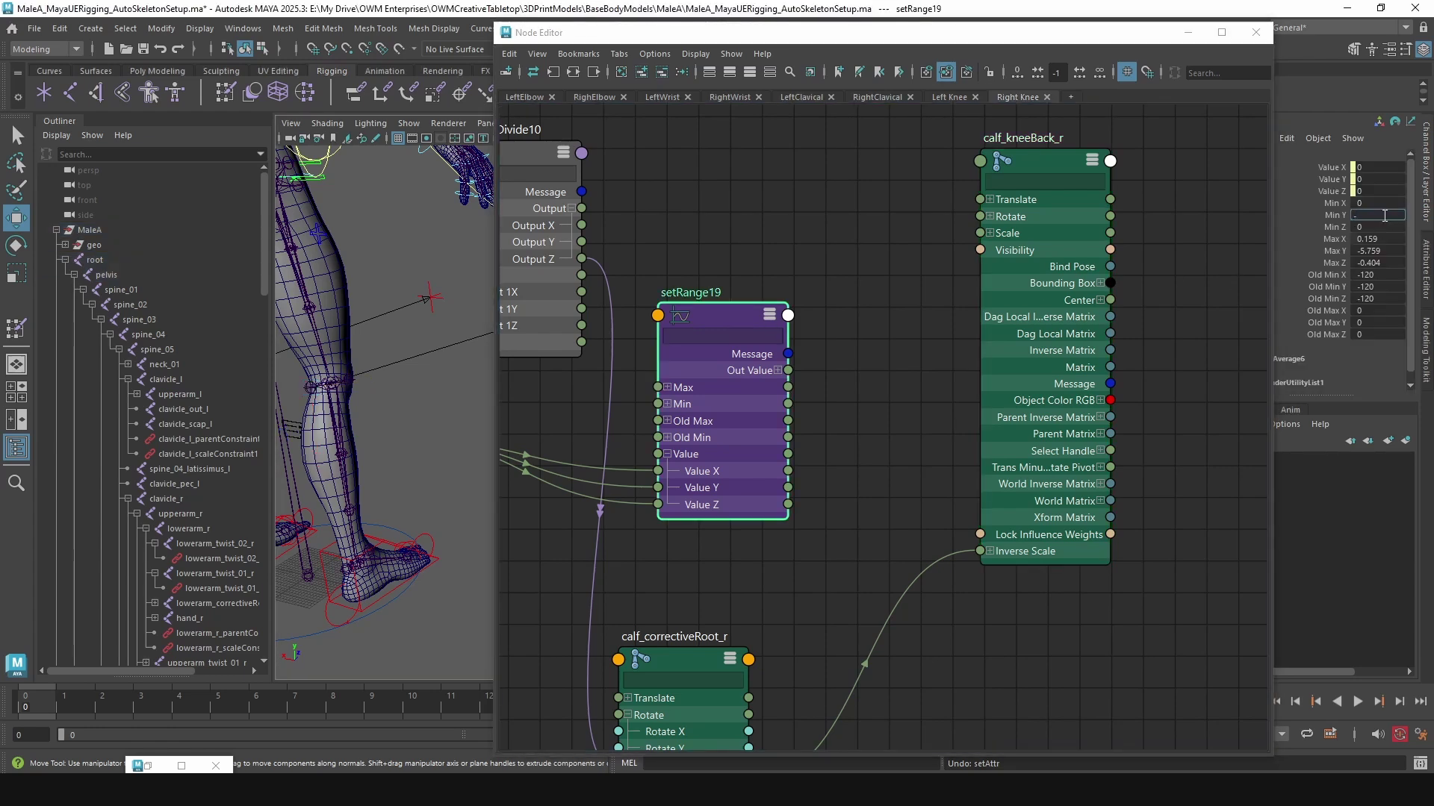
pyautogui.write('-25')
pyautogui.press('Return')
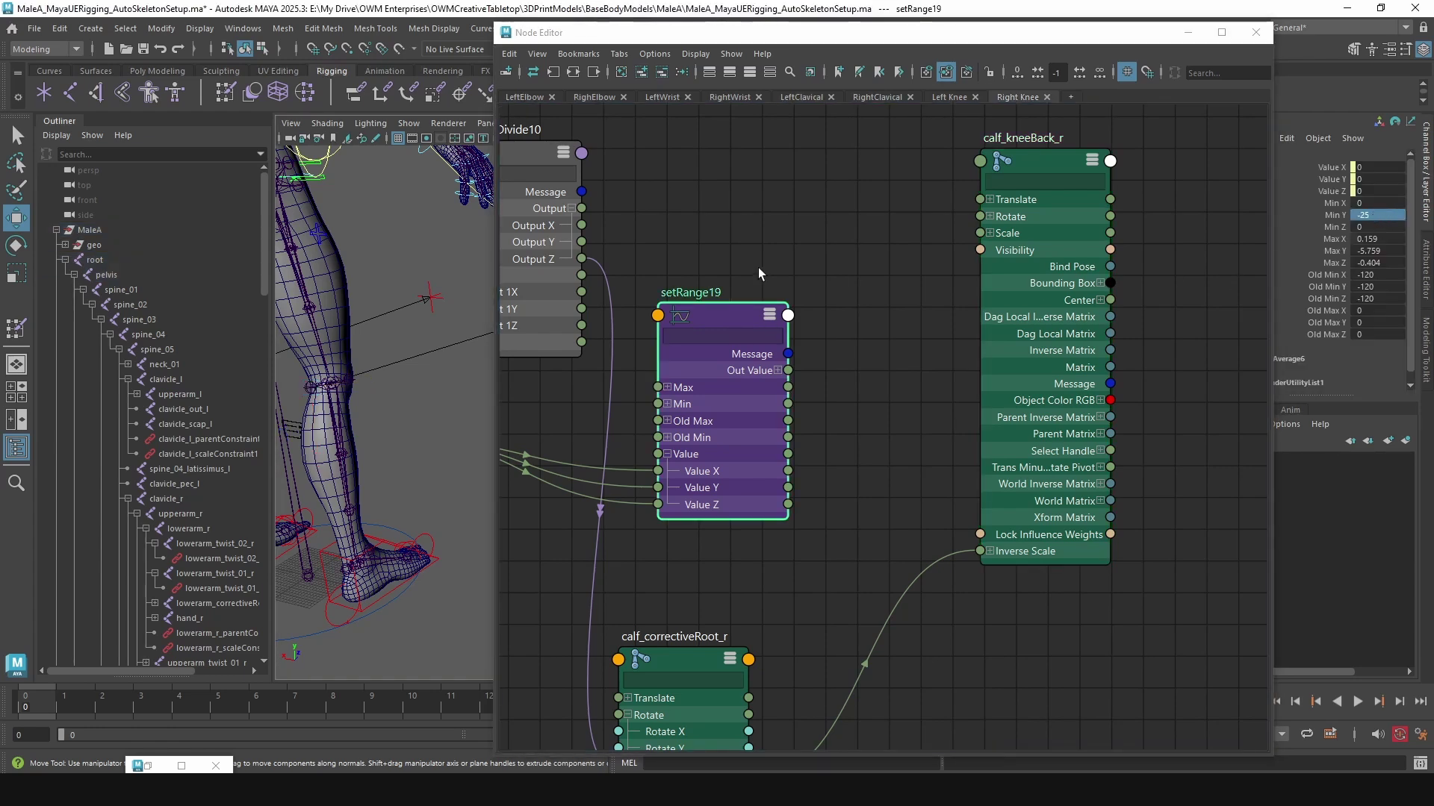
# Step: Connect the setRange node's Out Value Y to Translate Y of calf_kneeBack_r
pyautogui.scroll(-1, 855, 311)
pyautogui.click(801, 353)
pyautogui.scroll(1, 905, 251)
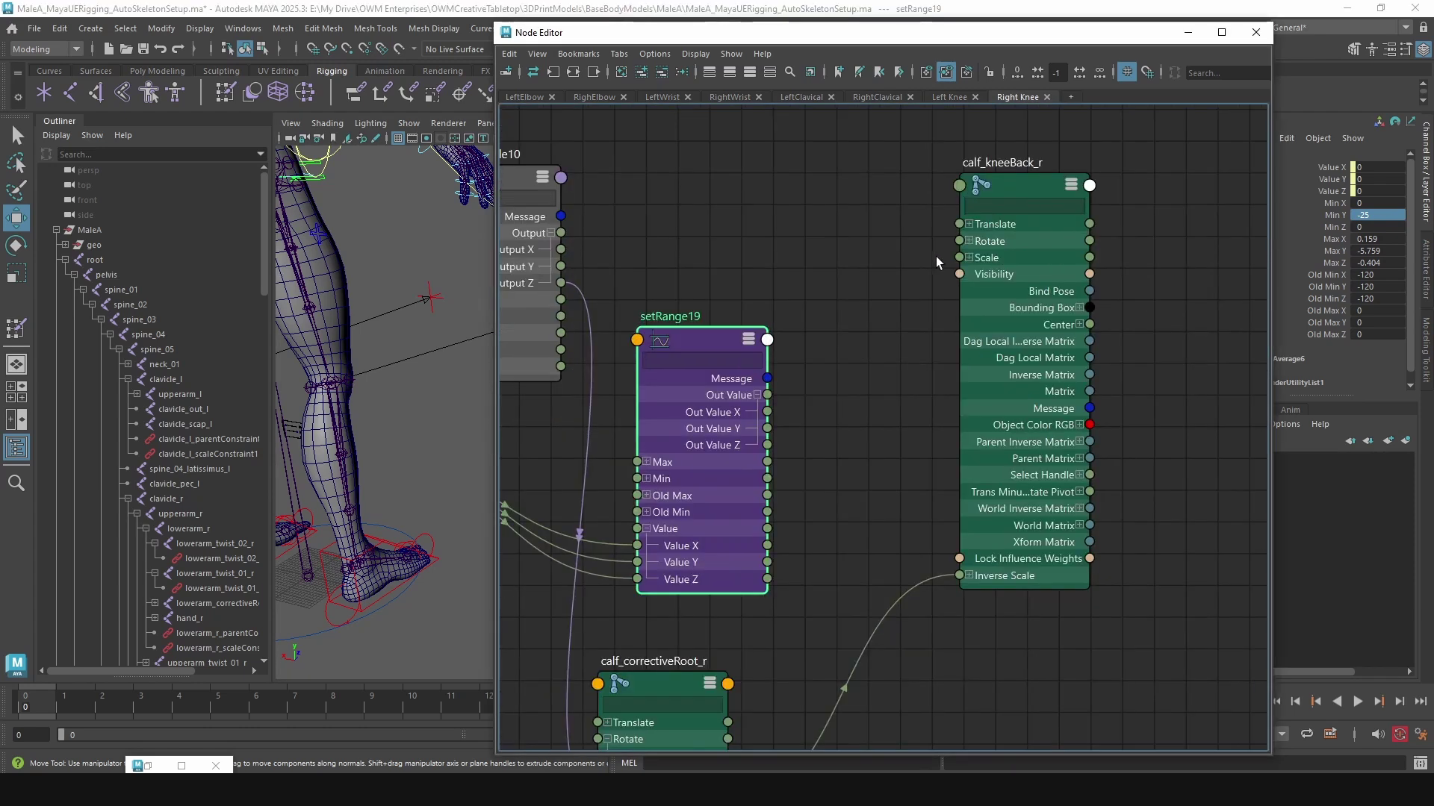
pyautogui.click(969, 223)
pyautogui.moveTo(766, 428); pyautogui.dragTo(959, 261)
# Step: Try bending the right knee by raising and shifting IKLeg_R to test the corrective joint, and undo the moves
pyautogui.scroll(1, 422, 365)
pyautogui.scroll(-1, 408, 377)
pyautogui.keyDown('alt'); pyautogui.moveTo(406, 386); pyautogui.dragTo(318, 347); pyautogui.keyUp('alt')
pyautogui.scroll(1, 415, 423)
pyautogui.click(356, 494)
pyautogui.scroll(-1, 385, 428)
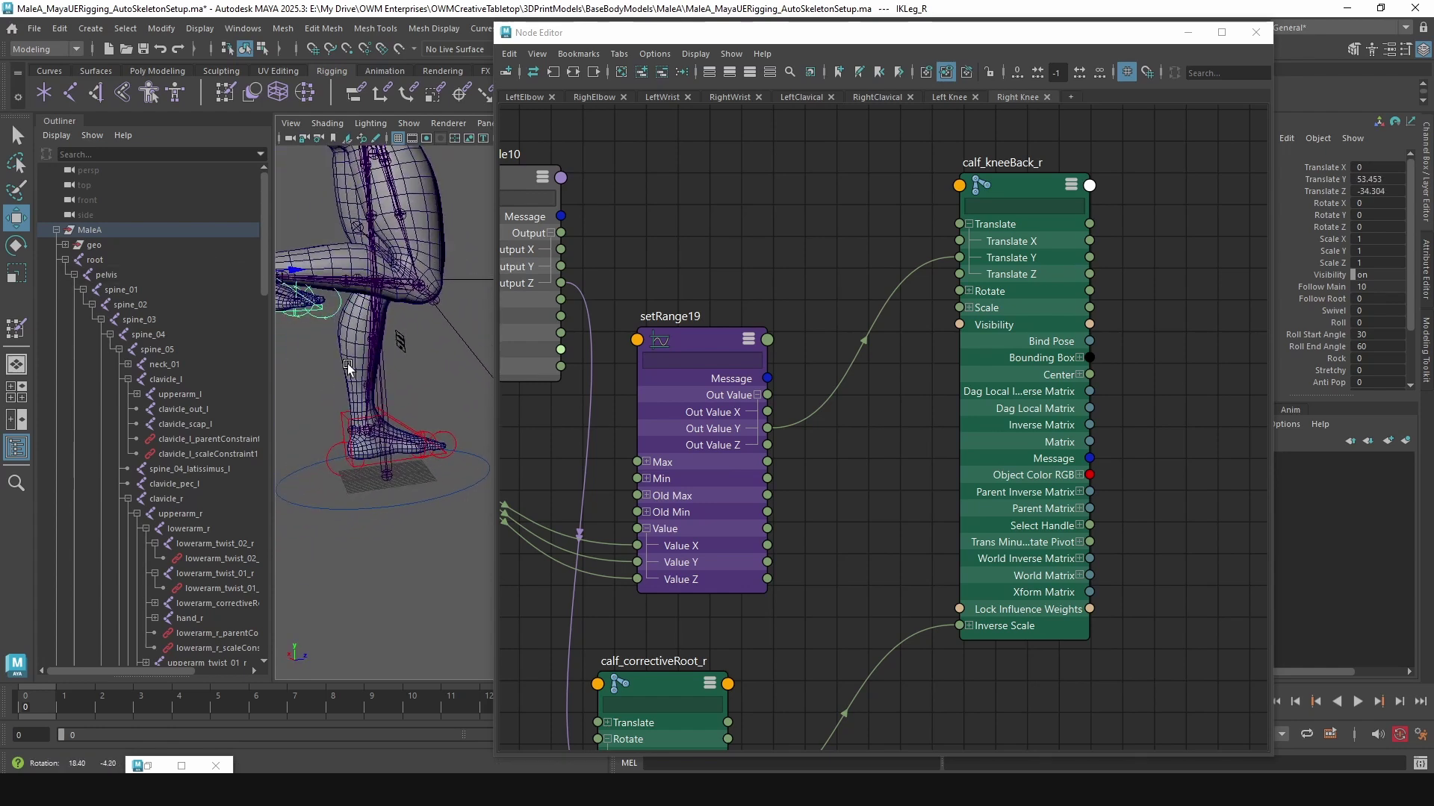
pyautogui.keyDown('alt'); pyautogui.moveTo(345, 364); pyautogui.dragTo(380, 399); pyautogui.keyUp('alt')
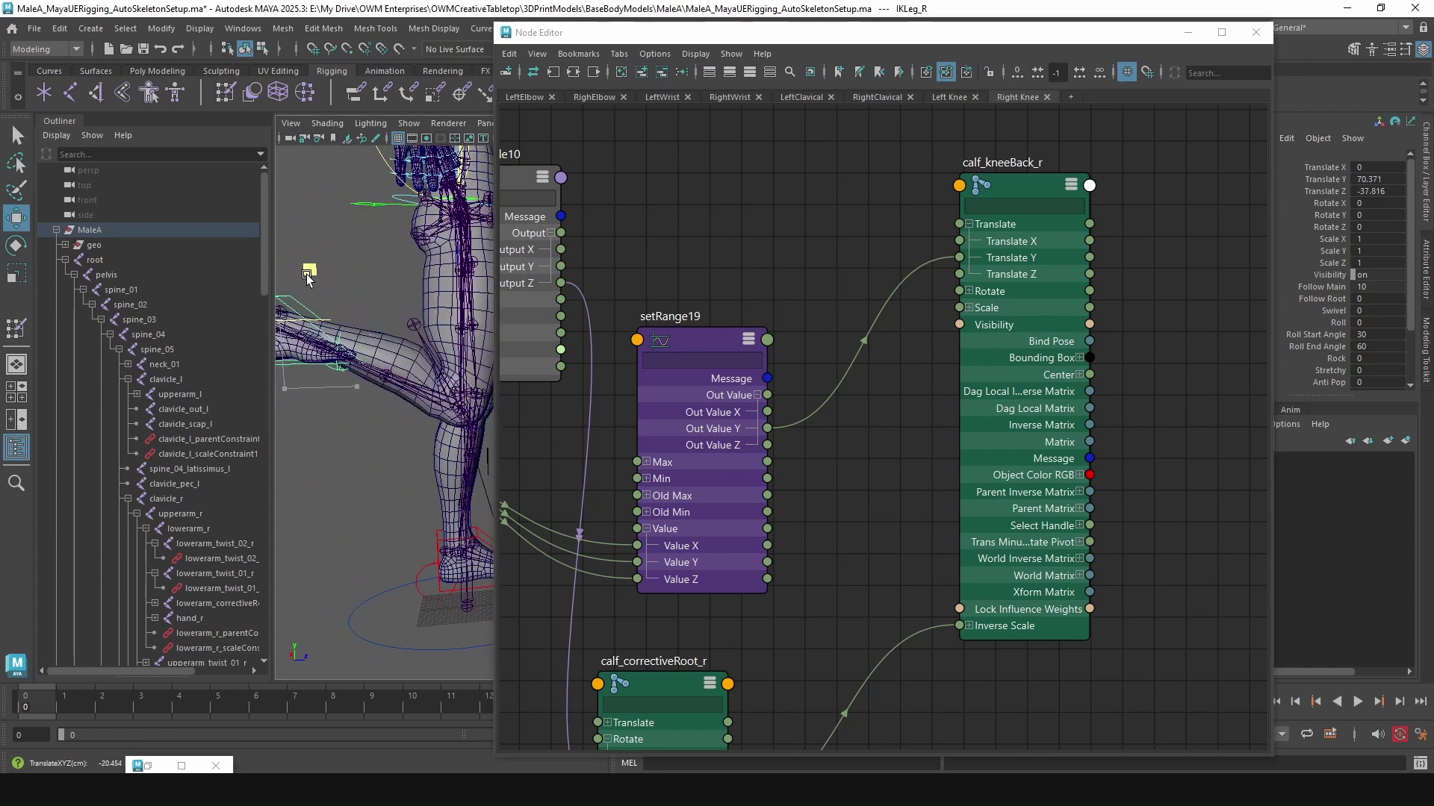
pyautogui.moveTo(294, 257)
pyautogui.mouseDown()
pyautogui.moveTo(302, 343)
pyautogui.moveTo(313, 263)
pyautogui.mouseUp()
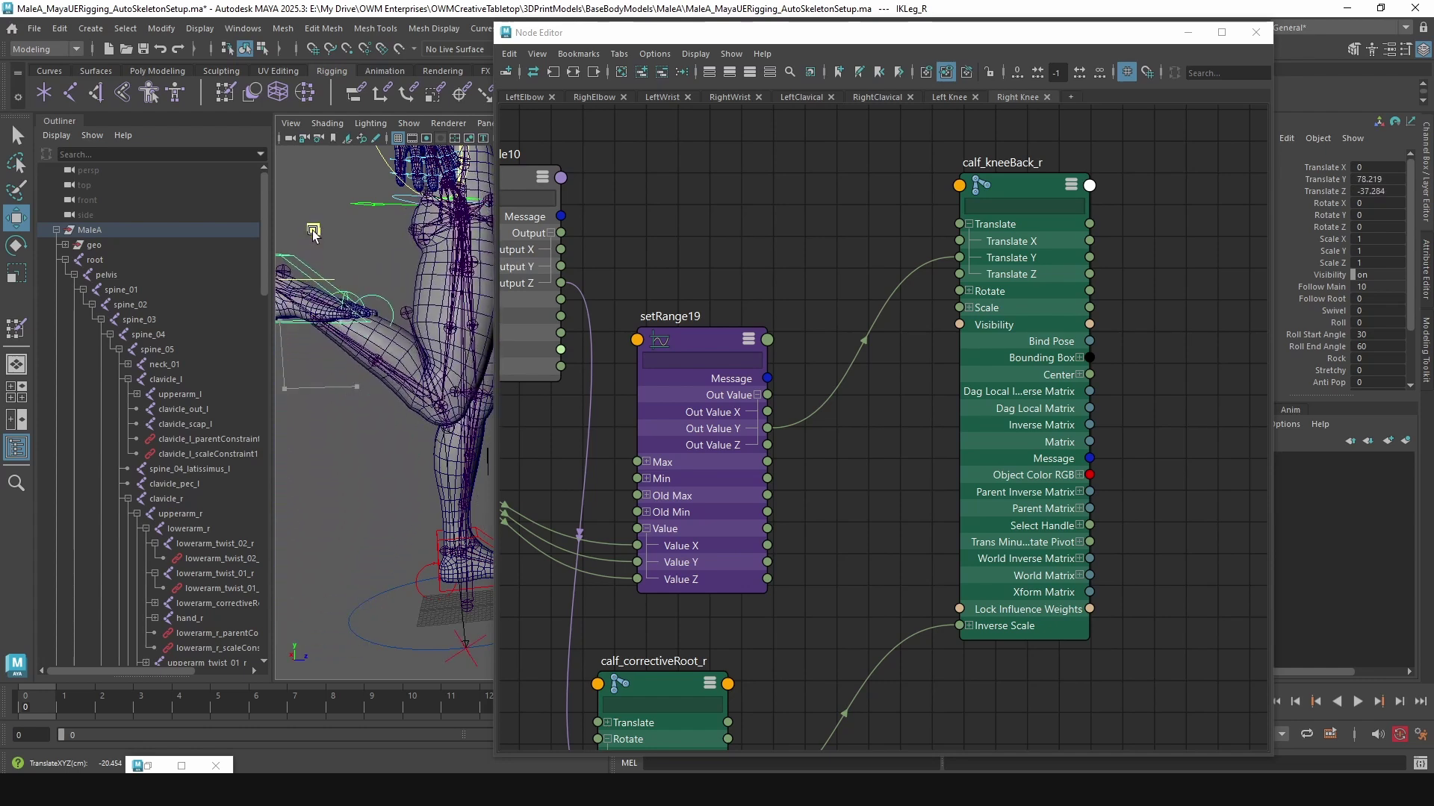
pyautogui.moveTo(293, 418); pyautogui.dragTo(319, 328)
pyautogui.moveTo(338, 273); pyautogui.dragTo(337, 358)
pyautogui.hotkey('ctrl', 'z')
pyautogui.scroll(-2, 385, 463)
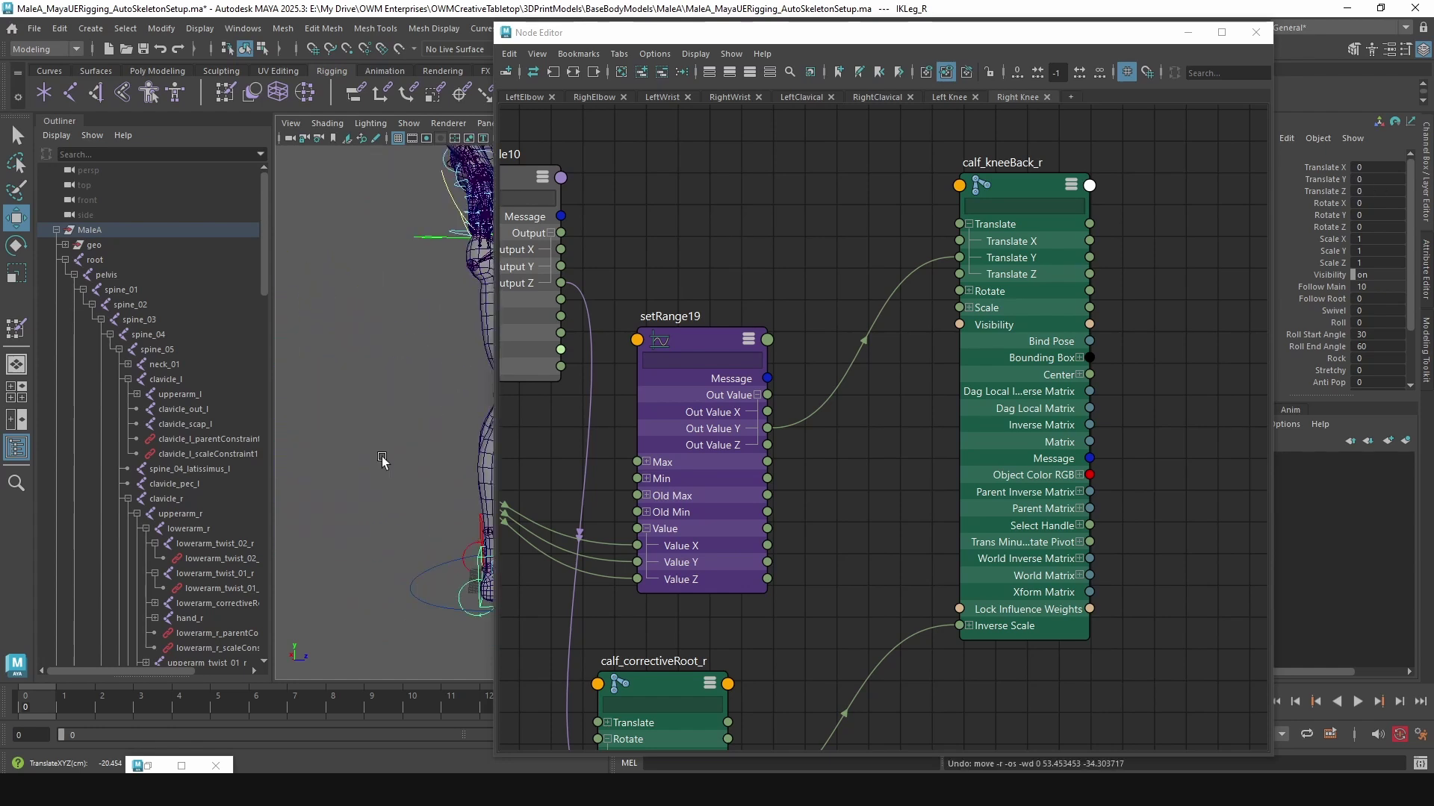
# Step: Try rotating FKScapula_L to about -40 degrees in Rotate Y to test the left shoulder's deformation
pyautogui.keyDown('alt'); pyautogui.moveTo(396, 394); pyautogui.dragTo(299, 418, button='middle'); pyautogui.keyUp('alt')
pyautogui.keyDown('alt'); pyautogui.moveTo(463, 396); pyautogui.dragTo(355, 368, button='middle'); pyautogui.keyUp('alt')
pyautogui.keyDown('alt'); pyautogui.moveTo(378, 392); pyautogui.dragTo(299, 419); pyautogui.keyUp('alt')
pyautogui.scroll(3, 306, 433)
pyautogui.keyDown('alt'); pyautogui.moveTo(306, 433); pyautogui.dragTo(404, 454, button='middle'); pyautogui.keyUp('alt')
pyautogui.scroll(1, 336, 500)
pyautogui.keyDown('alt'); pyautogui.moveTo(320, 515); pyautogui.dragTo(478, 487, button='middle'); pyautogui.keyUp('alt')
pyautogui.keyDown('alt'); pyautogui.moveTo(386, 432); pyautogui.dragTo(366, 416); pyautogui.keyUp('alt')
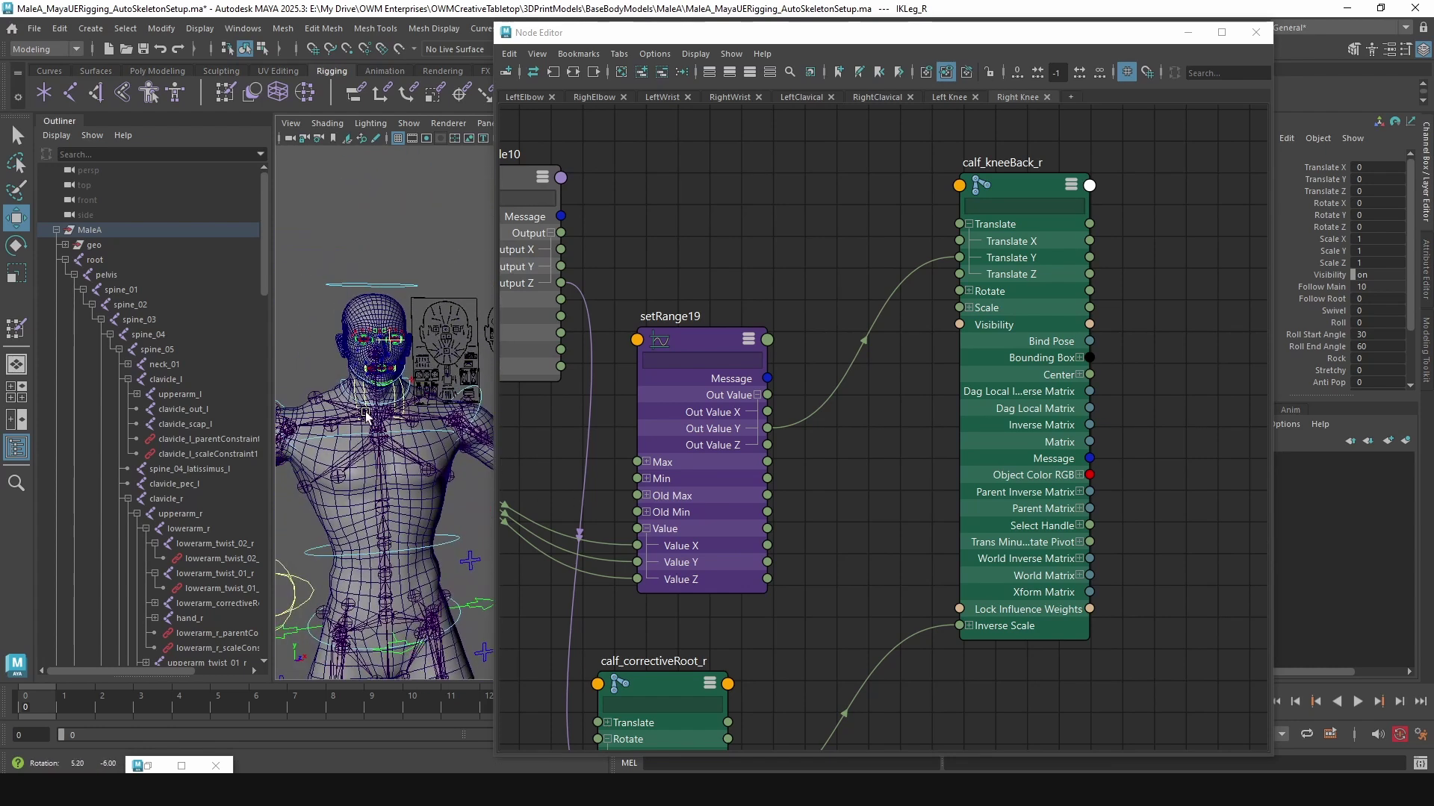
pyautogui.click(406, 388)
pyautogui.press('e')
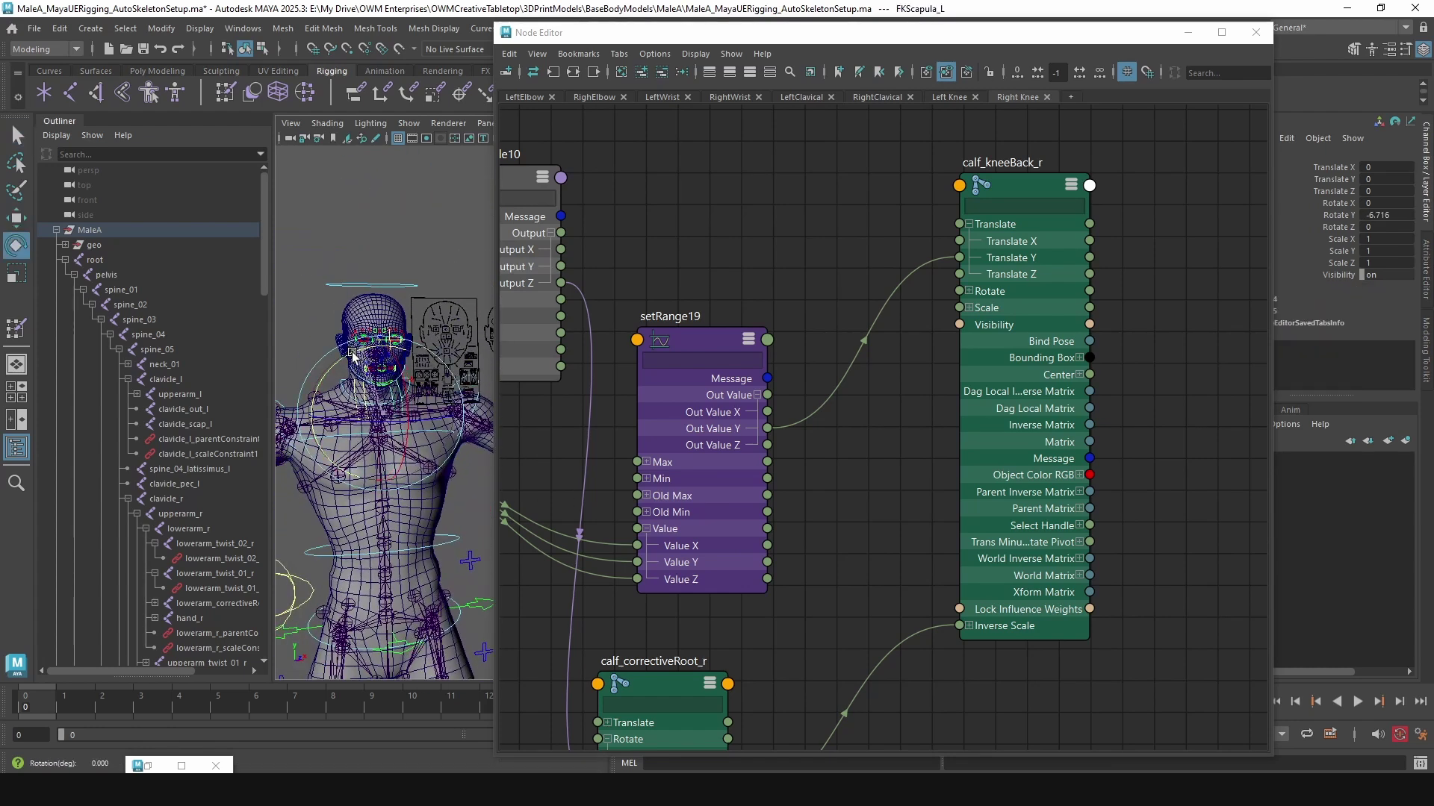
pyautogui.moveTo(348, 356); pyautogui.dragTo(313, 375)
# Step: Check the spine_04_latissimus_l joint, try rotating FKScapula_L slightly further, and undo that rotation
pyautogui.click(463, 464)
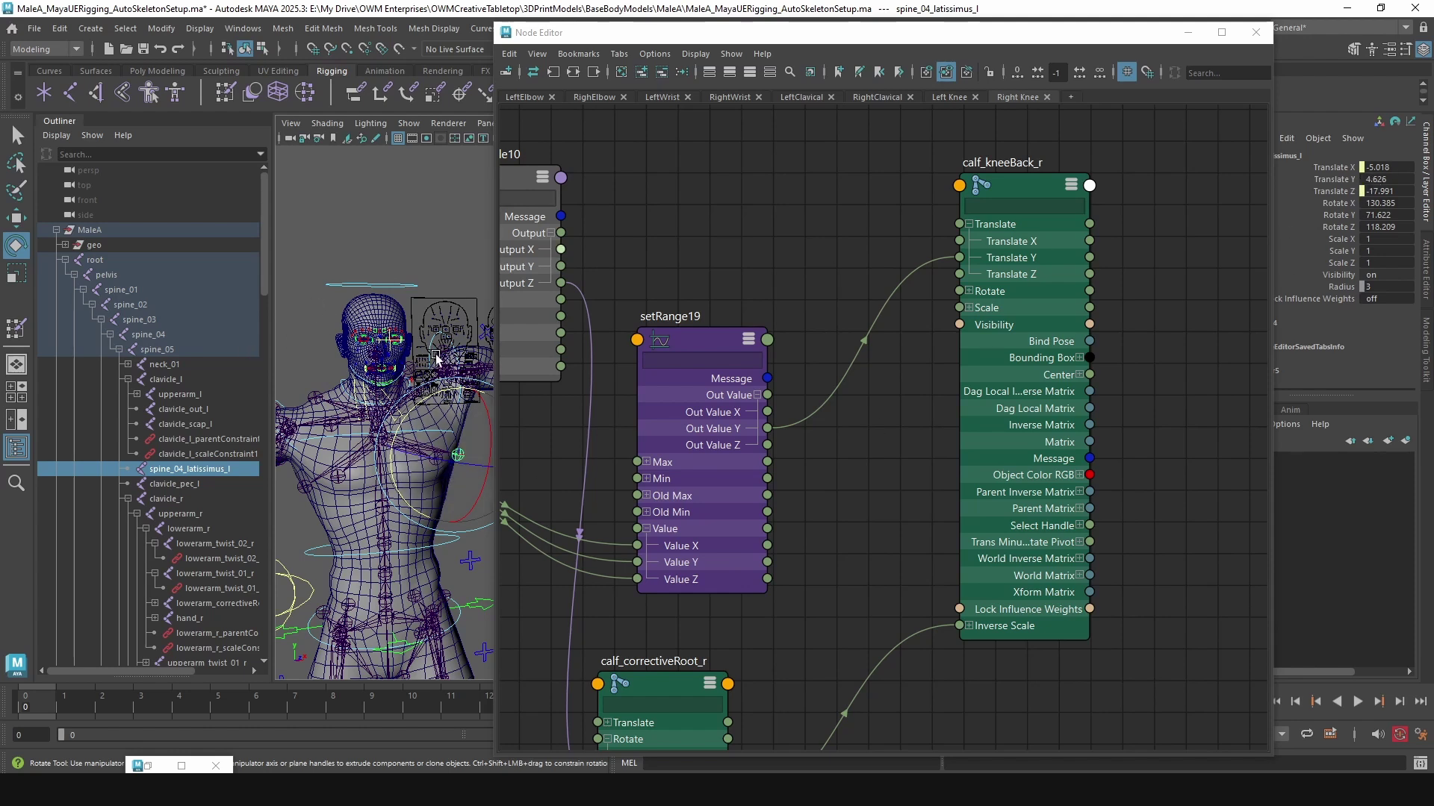
pyautogui.click(401, 416)
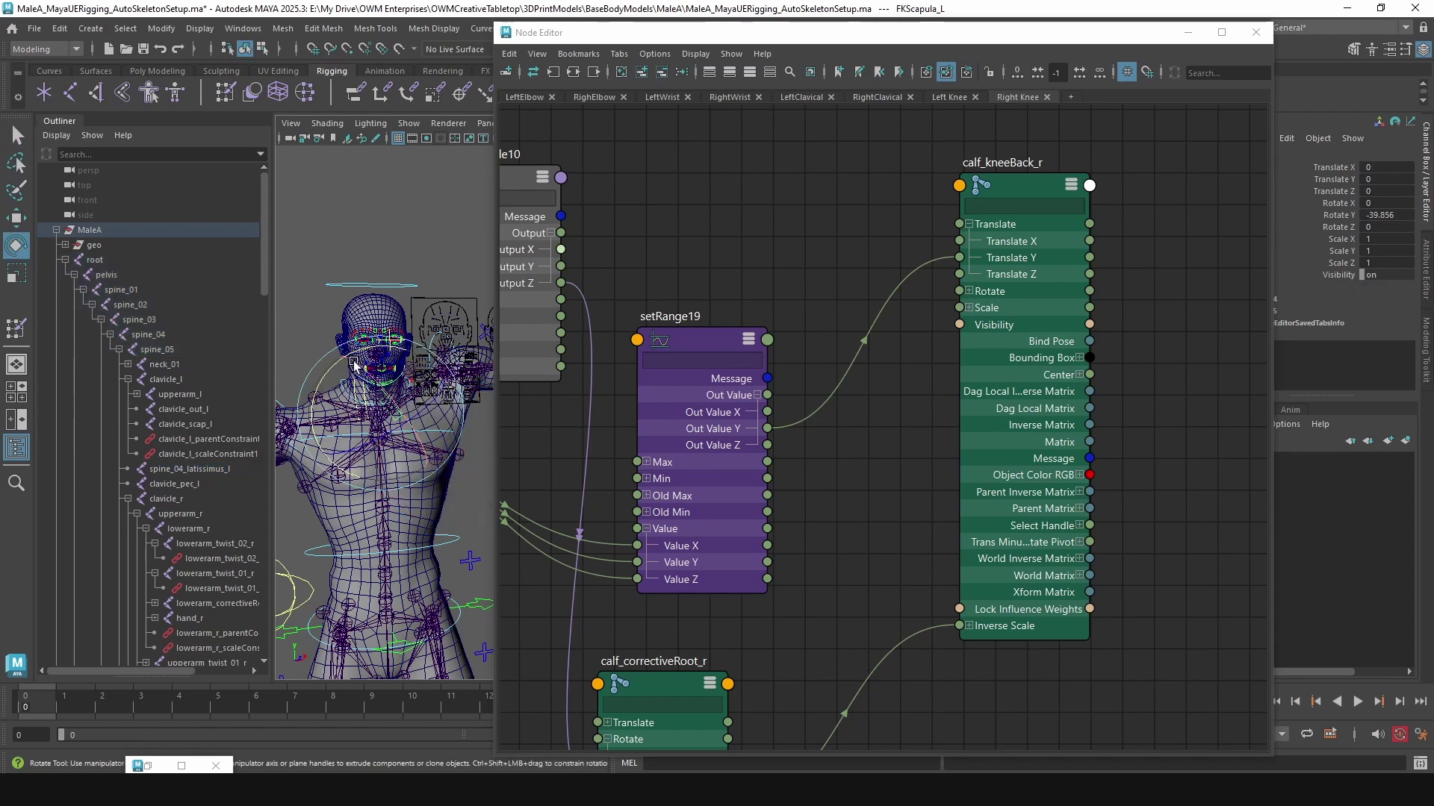
pyautogui.moveTo(363, 350); pyautogui.dragTo(398, 385)
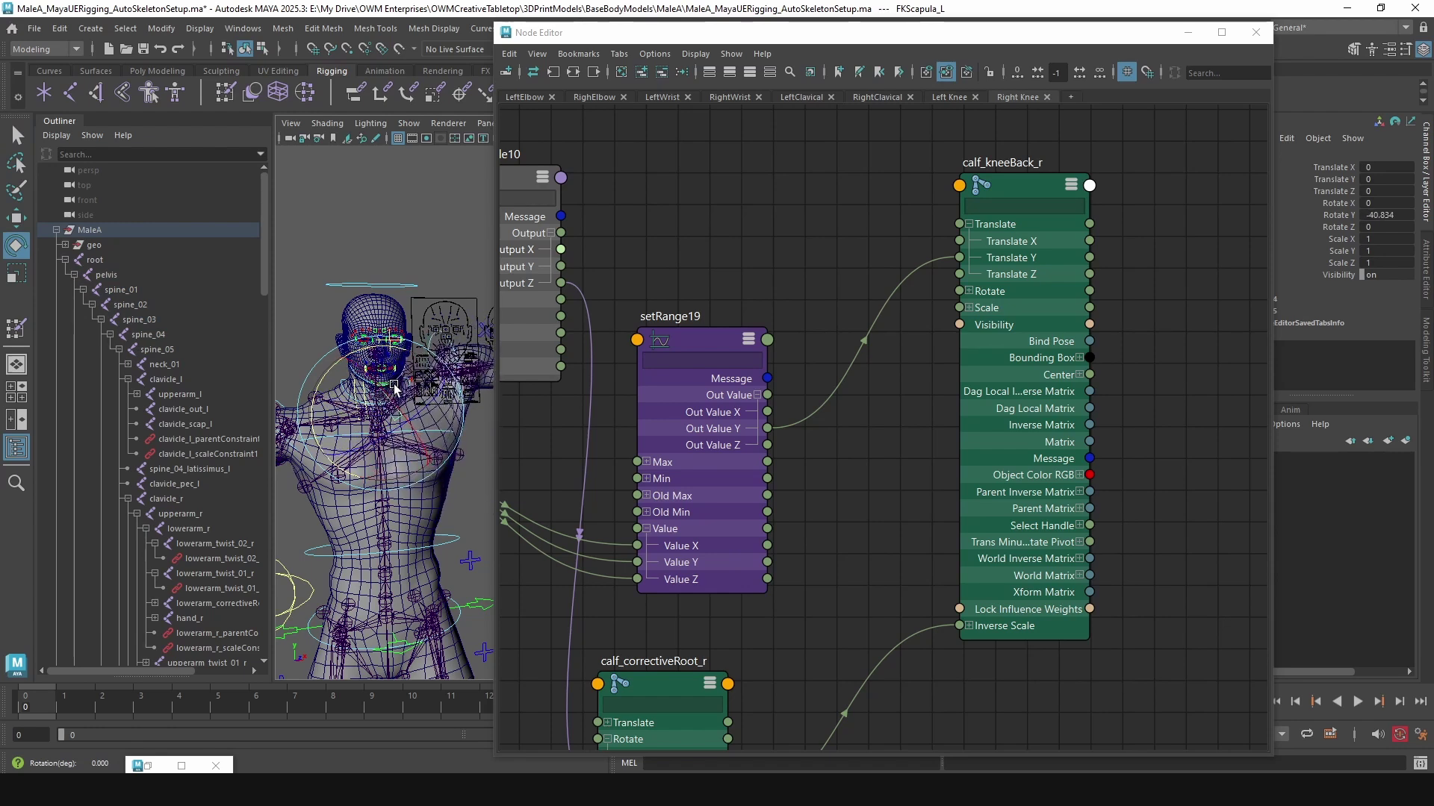
pyautogui.click(395, 387)
pyautogui.hotkey('ctrl', 'z')
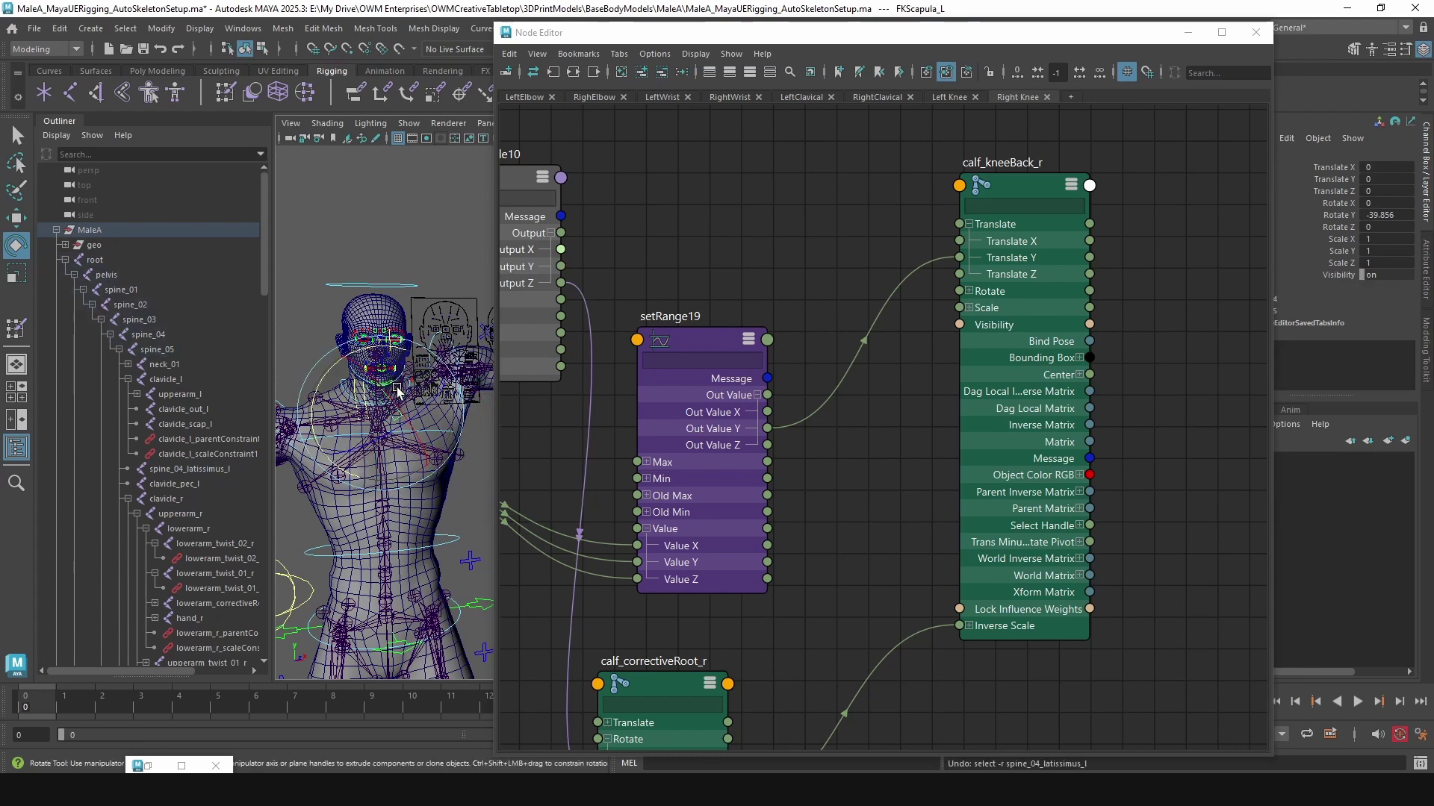
# Step: Select the left wrist control FKWrist_L and move the Node Editor window clear of the viewport
pyautogui.scroll(-1, 457, 565)
pyautogui.keyDown('alt'); pyautogui.moveTo(474, 521); pyautogui.dragTo(340, 289, button='middle'); pyautogui.keyUp('alt')
pyautogui.keyDown('alt'); pyautogui.moveTo(340, 290); pyautogui.dragTo(390, 419); pyautogui.keyUp('alt')
pyautogui.keyDown('alt'); pyautogui.moveTo(391, 419); pyautogui.dragTo(528, 487, button='middle'); pyautogui.keyUp('alt')
pyautogui.moveTo(448, 441)
pyautogui.keyDown('alt'); pyautogui.mouseDown()
pyautogui.moveTo(547, 423)
pyautogui.moveTo(439, 438)
pyautogui.mouseUp(); pyautogui.keyUp('alt')
pyautogui.keyDown('alt'); pyautogui.moveTo(438, 438); pyautogui.dragTo(661, 408, button='middle'); pyautogui.keyUp('alt')
pyautogui.keyDown('alt'); pyautogui.moveTo(662, 407); pyautogui.dragTo(410, 364); pyautogui.keyUp('alt')
pyautogui.keyDown('alt'); pyautogui.moveTo(451, 424); pyautogui.dragTo(367, 368); pyautogui.keyUp('alt')
pyautogui.click(388, 361)
pyautogui.scroll(10, 414, 329)
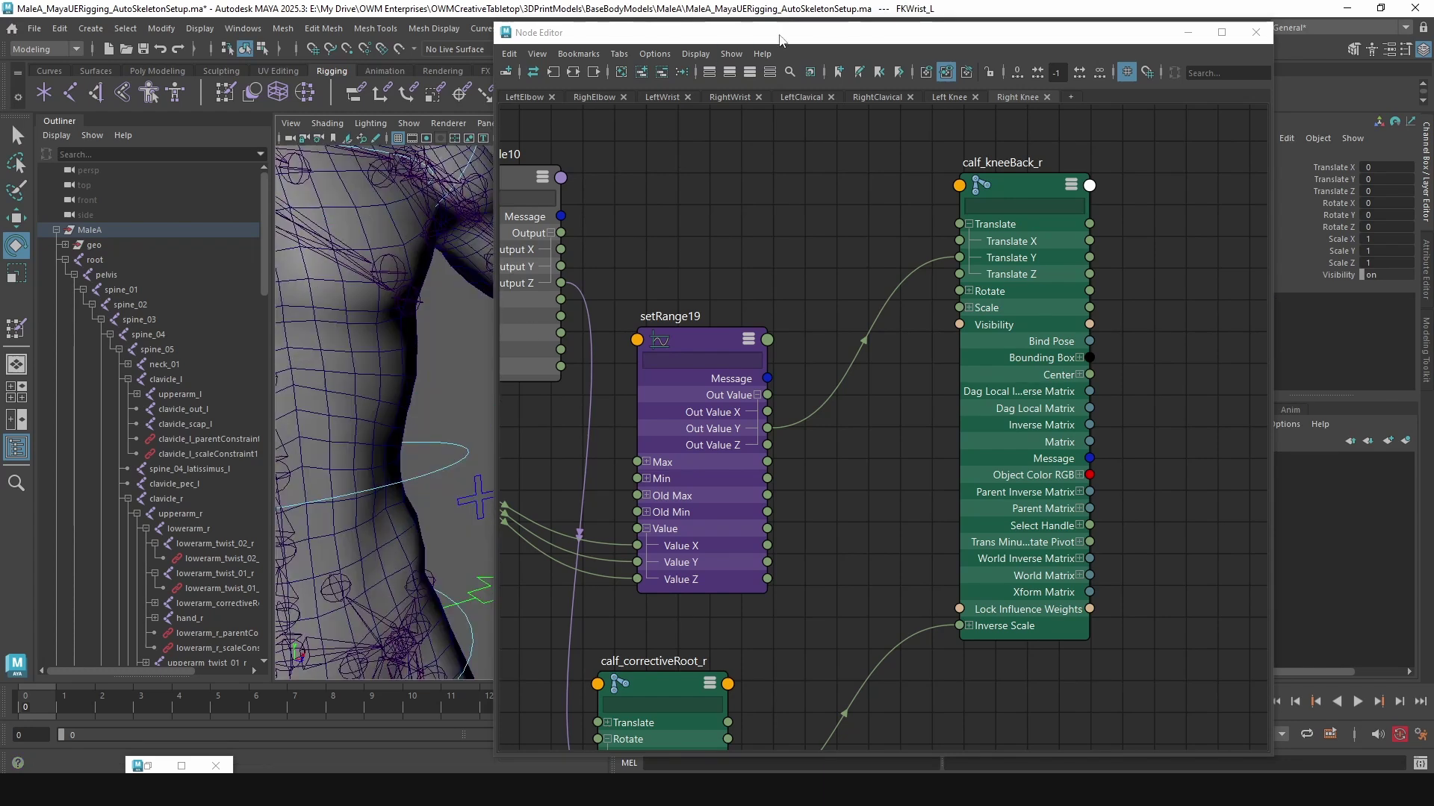
pyautogui.moveTo(782, 41); pyautogui.dragTo(0, 224)
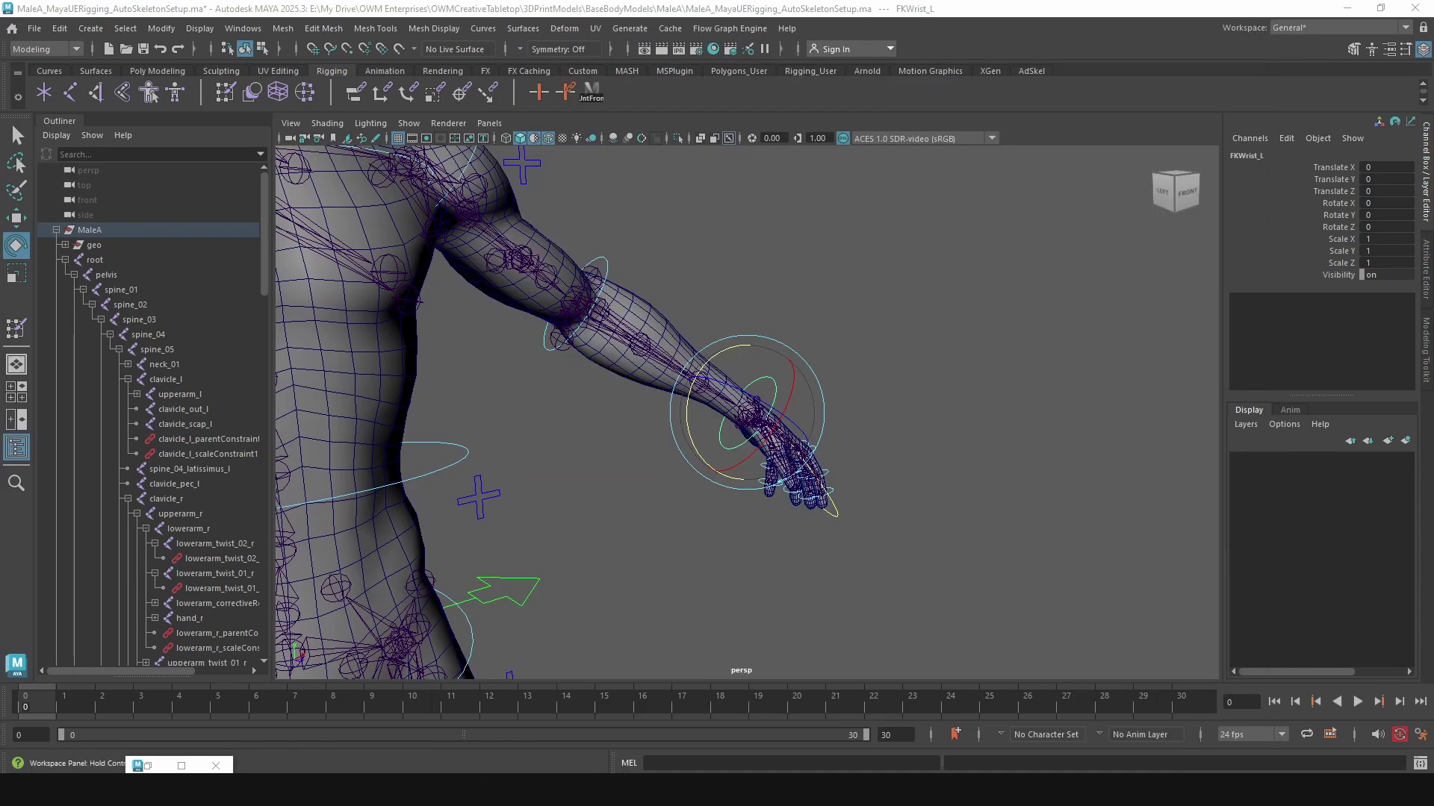
# Step: Try bending the left elbow about 90 degrees around Z with FKElbow_L to test its deformation, and undo the rotation
pyautogui.keyDown('alt'); pyautogui.moveTo(877, 348); pyautogui.dragTo(773, 405); pyautogui.keyUp('alt')
pyautogui.keyDown('alt'); pyautogui.moveTo(773, 405); pyautogui.dragTo(809, 478, button='middle'); pyautogui.keyUp('alt')
pyautogui.scroll(4, 809, 479)
pyautogui.keyDown('alt'); pyautogui.moveTo(773, 558); pyautogui.dragTo(833, 461, button='middle'); pyautogui.keyUp('alt')
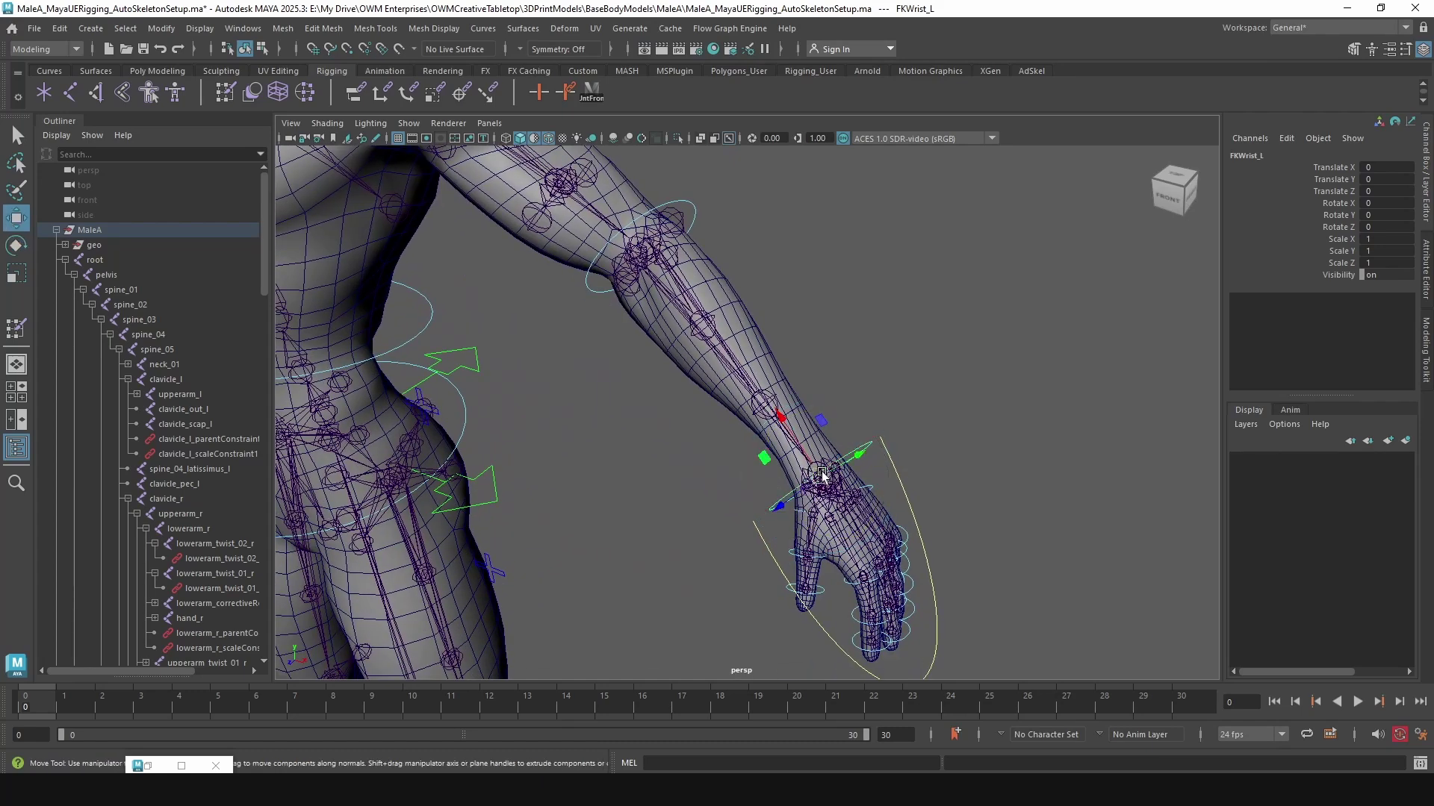
pyautogui.press('e')
pyautogui.click(695, 216)
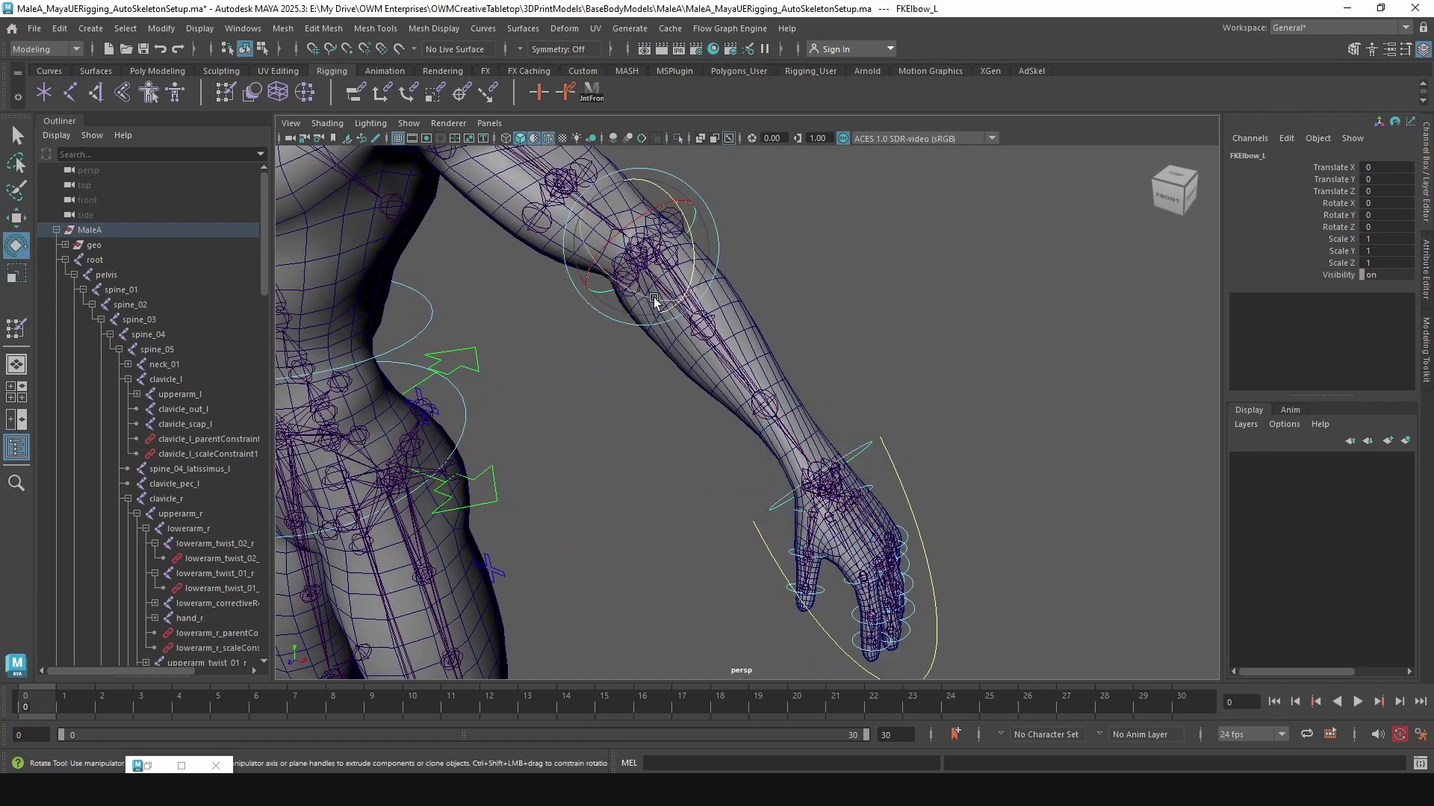
pyautogui.moveTo(654, 301); pyautogui.dragTo(700, 415)
pyautogui.moveTo(772, 359); pyautogui.dragTo(789, 446)
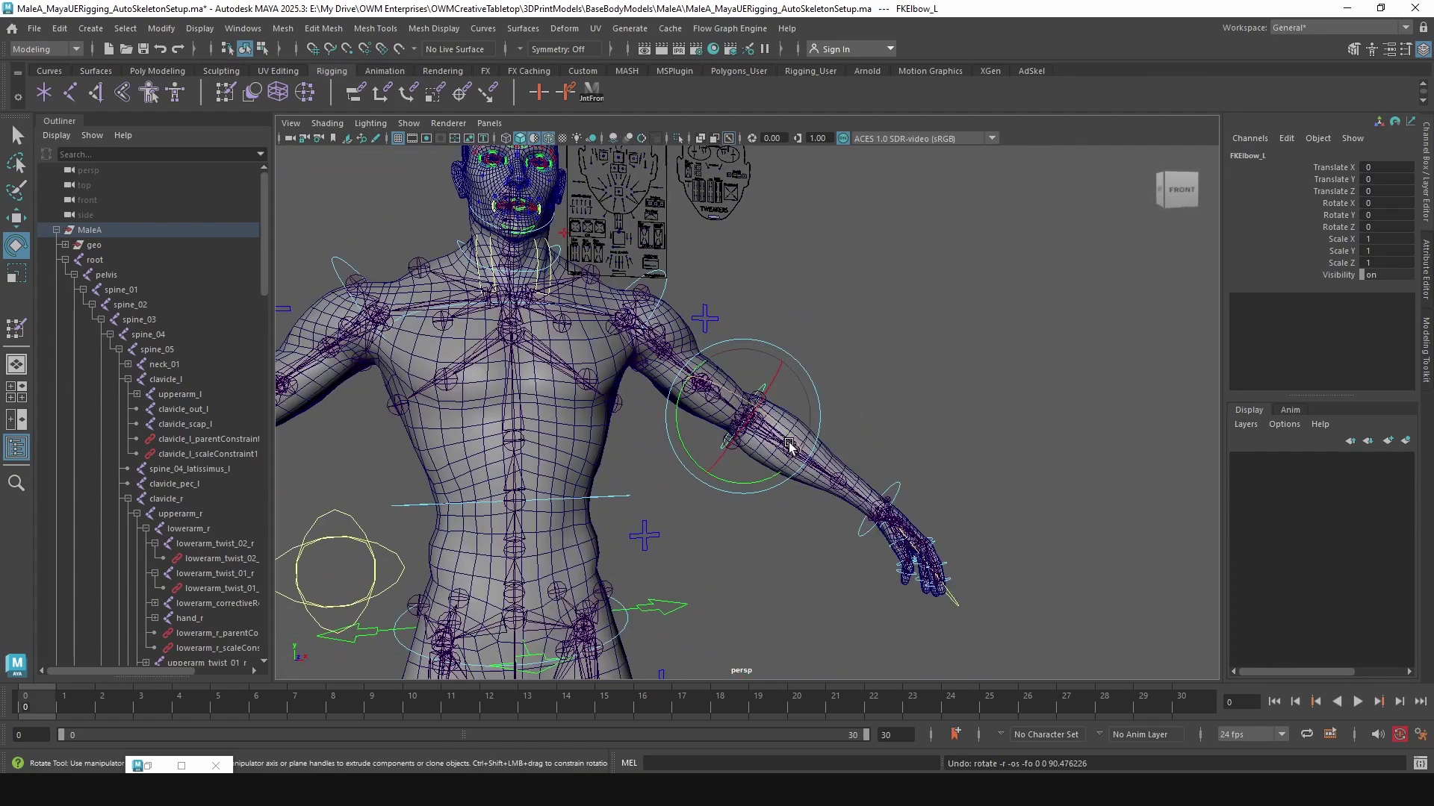
pyautogui.scroll(-5, 780, 474)
pyautogui.keyDown('alt'); pyautogui.moveTo(771, 500); pyautogui.dragTo(746, 448); pyautogui.keyUp('alt')
pyautogui.keyDown('alt'); pyautogui.moveTo(702, 556); pyautogui.dragTo(758, 448, button='middle'); pyautogui.keyUp('alt')
pyautogui.keyDown('alt'); pyautogui.moveTo(758, 448); pyautogui.dragTo(788, 448); pyautogui.keyUp('alt')
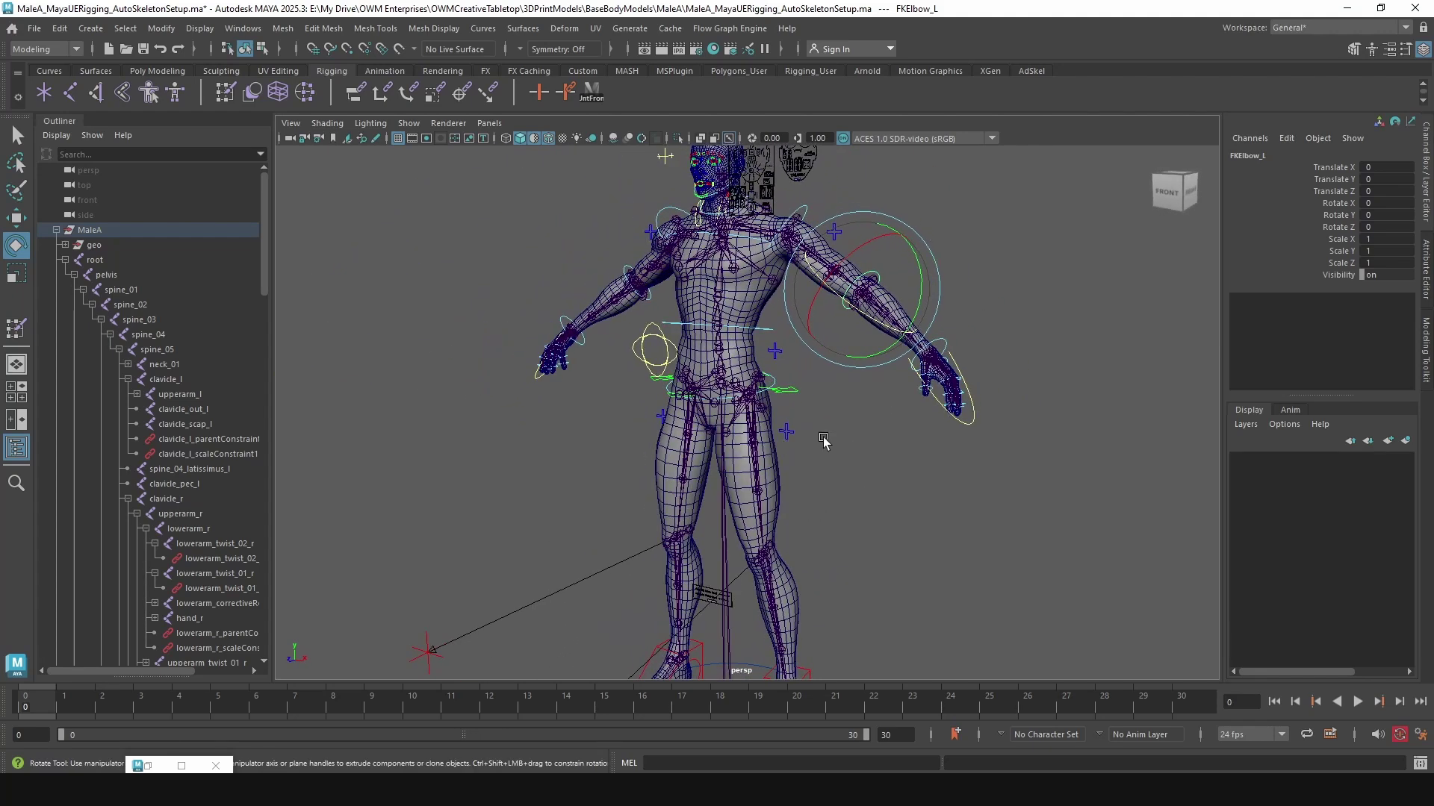